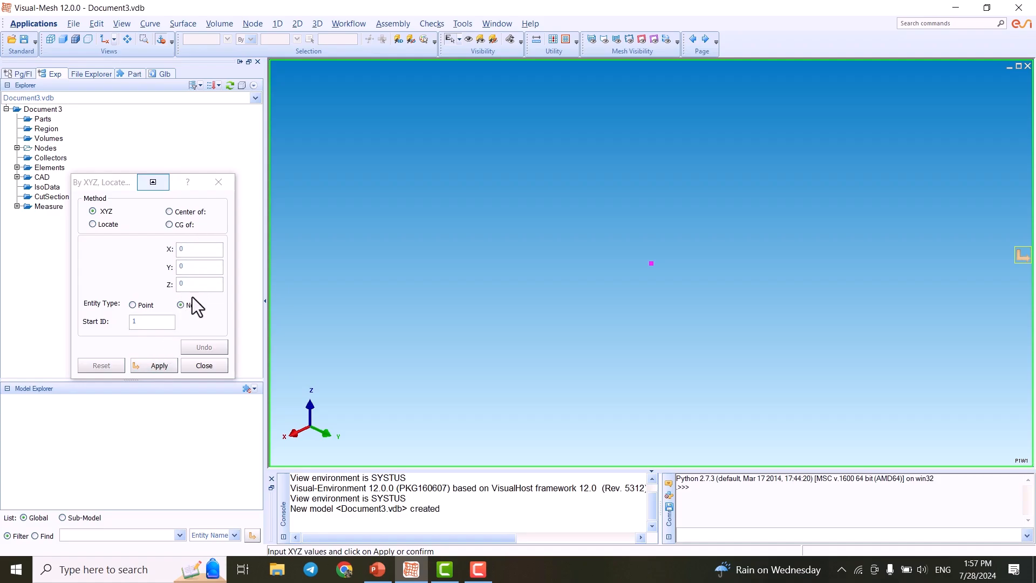
# - Create nodes at the origin and at X 60, Y 0, Z 0
pyautogui.click(150, 368)
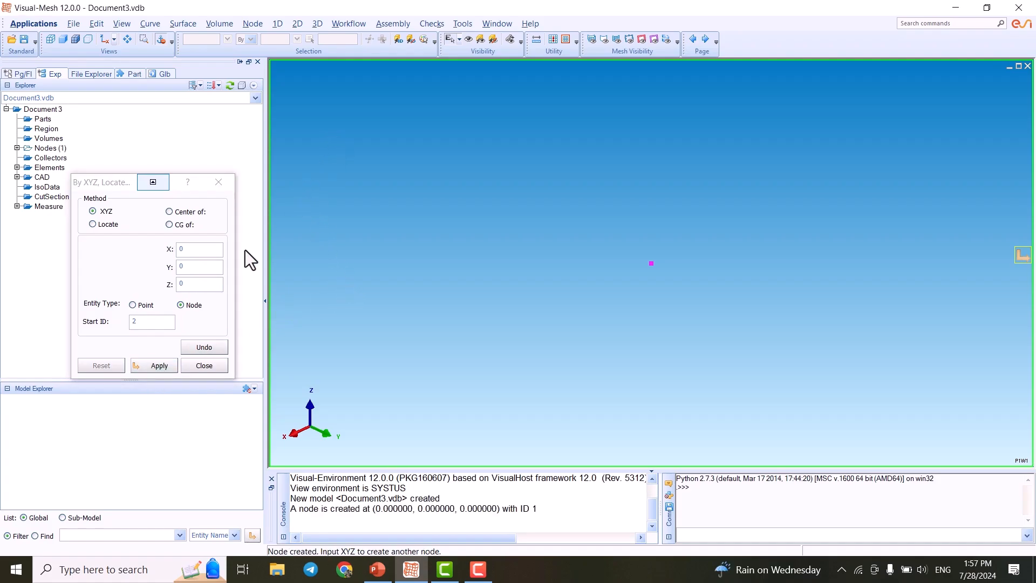
pyautogui.doubleClick(201, 250)
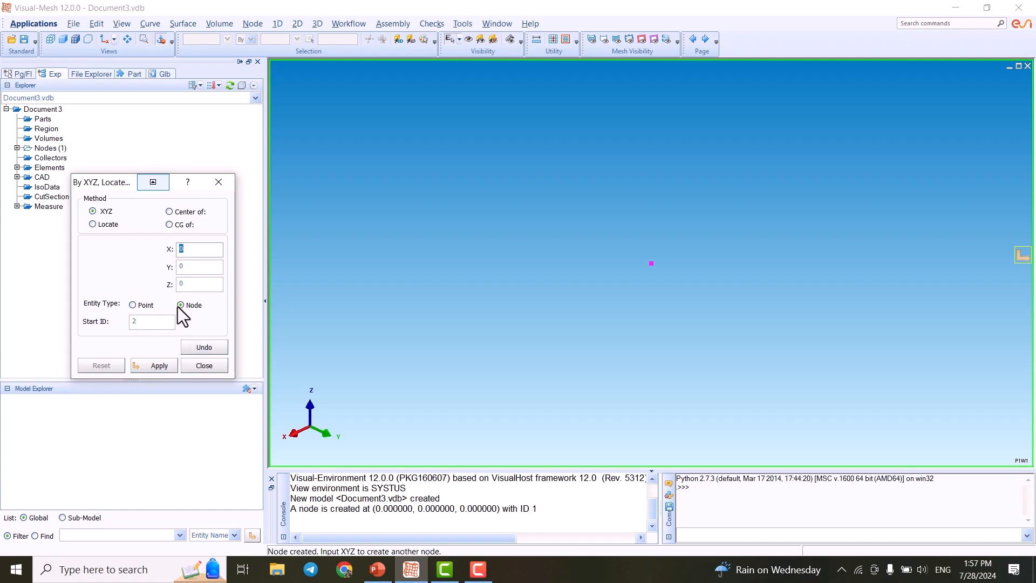
pyautogui.click(205, 253)
pyautogui.write('60')
pyautogui.click(195, 285)
pyautogui.click(167, 365)
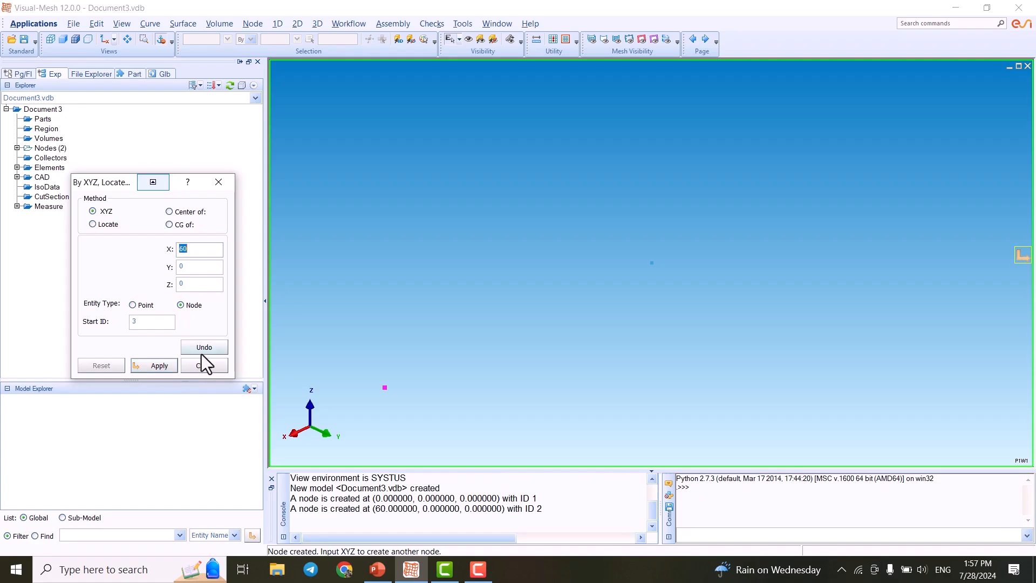
# - Create a node at X 60, Y 0, Z 5
pyautogui.click(200, 250)
pyautogui.click(193, 285)
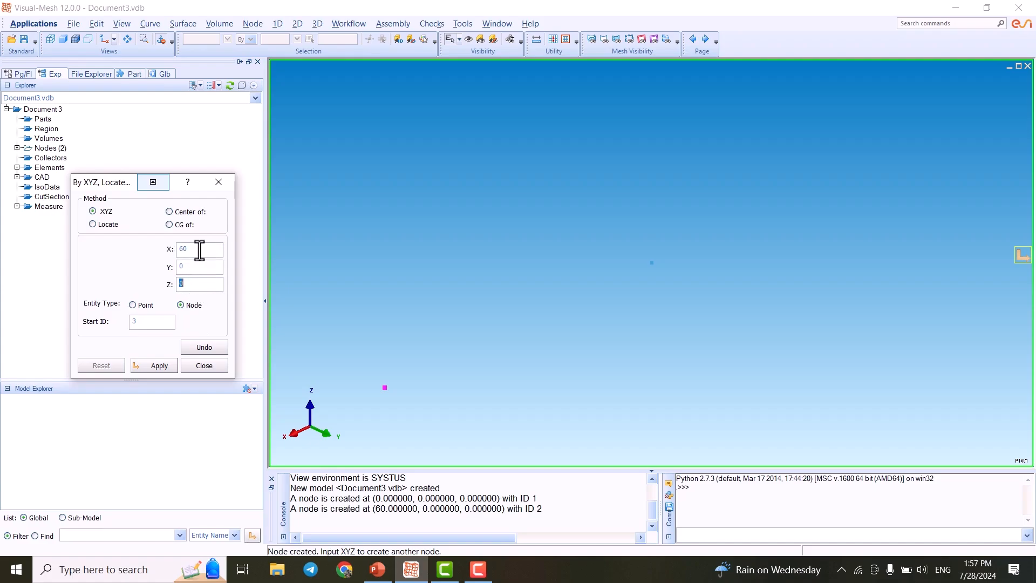
pyautogui.write('5')
pyautogui.click(167, 366)
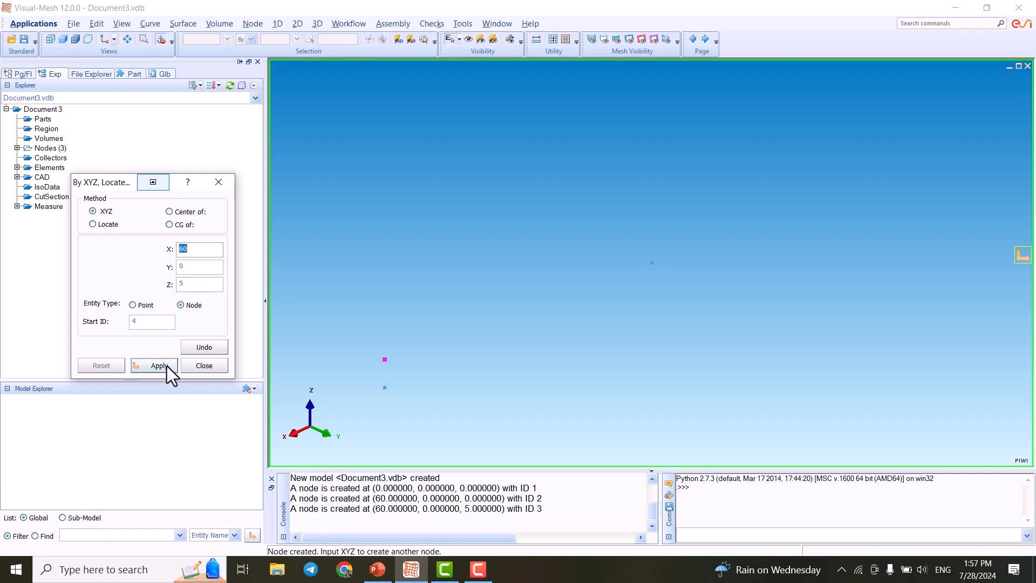
# - Create a node at X 27, Y 0, Z 5
pyautogui.click(196, 254)
pyautogui.write('27')
pyautogui.click(158, 372)
# - Create a node at X 33, Y 0, Z 5
pyautogui.doubleClick(198, 254)
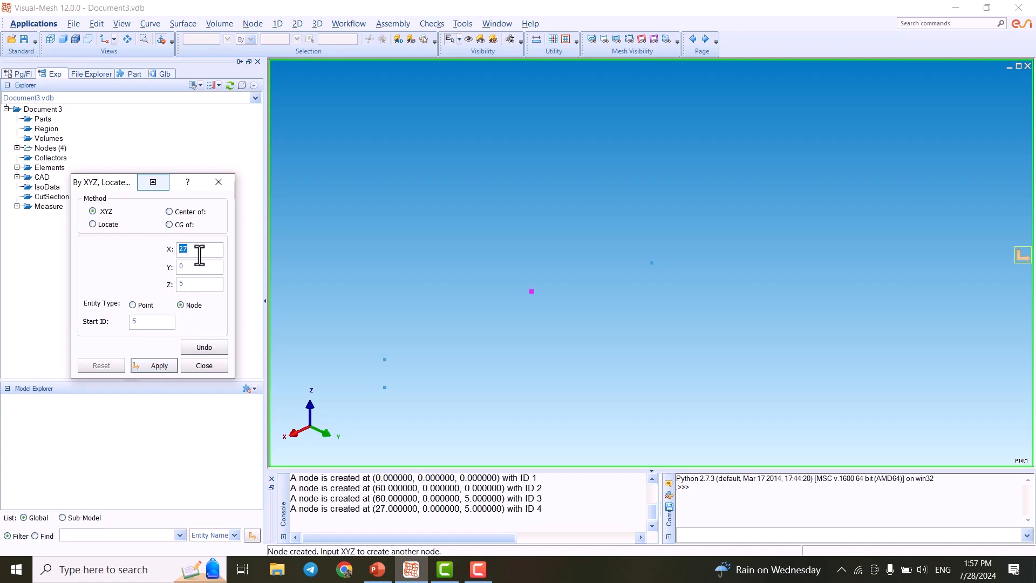
pyautogui.write('33')
pyautogui.click(160, 367)
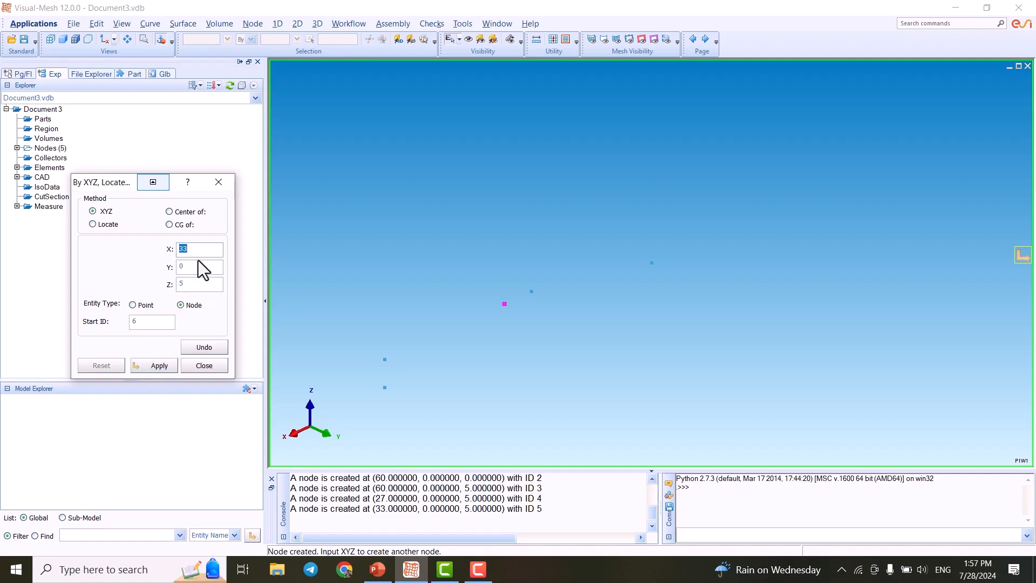
# - Create a node at X 30, Y 0, Z 0
pyautogui.write('30')
pyautogui.write('0')
pyautogui.click(161, 365)
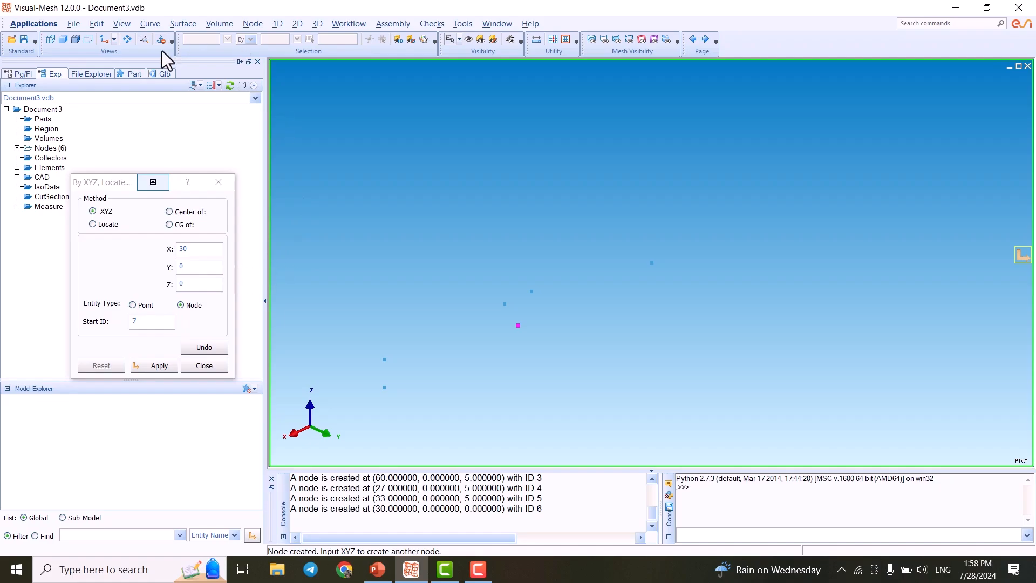
# - Switch to a front view, create a node at X 0, Y 0, Z 5, and close the node dialog
pyautogui.click(104, 39)
pyautogui.moveTo(598, 271); pyautogui.dragTo(445, 264, button='middle')
pyautogui.doubleClick(197, 251)
pyautogui.write('0')
pyautogui.doubleClick(198, 285)
pyautogui.write('5')
pyautogui.click(161, 368)
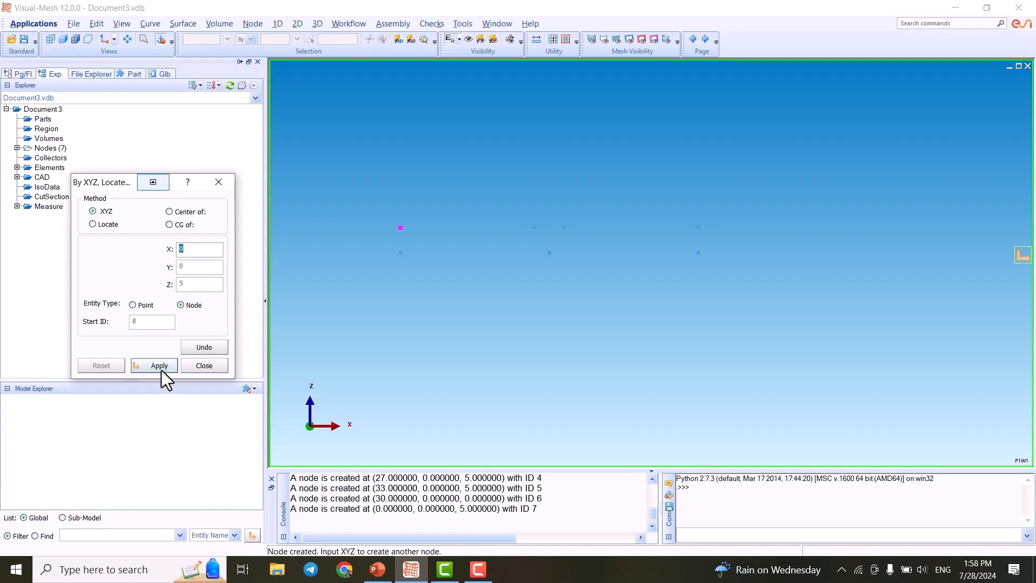
pyautogui.click(170, 365)
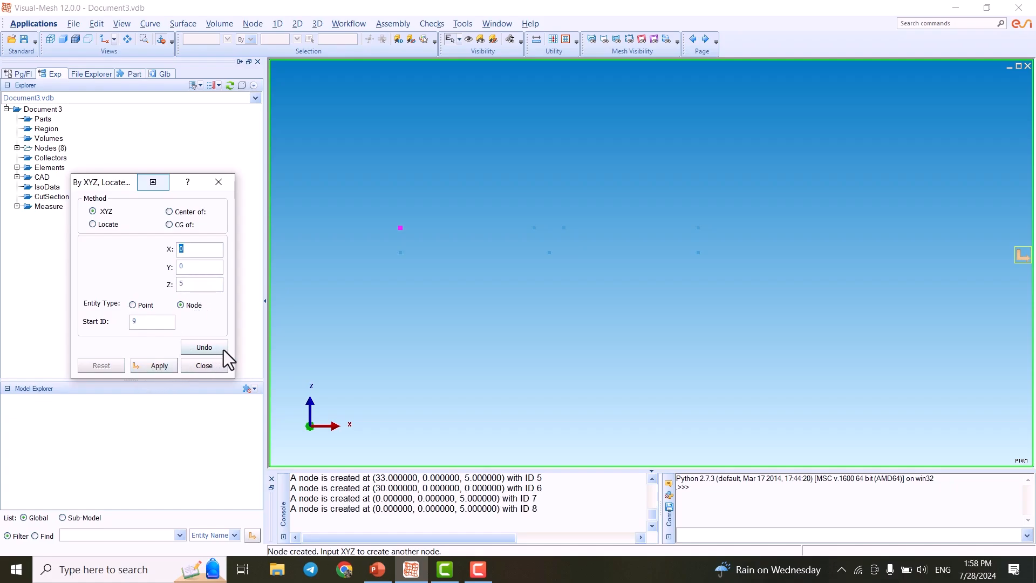
pyautogui.click(204, 366)
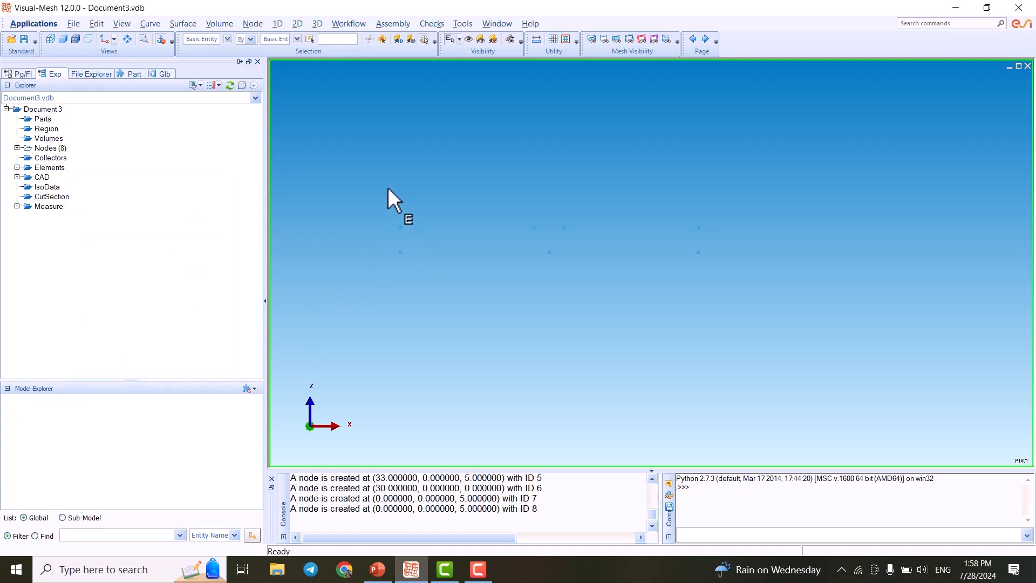
# - Turn on display of the model coordinate system
pyautogui.click(120, 24)
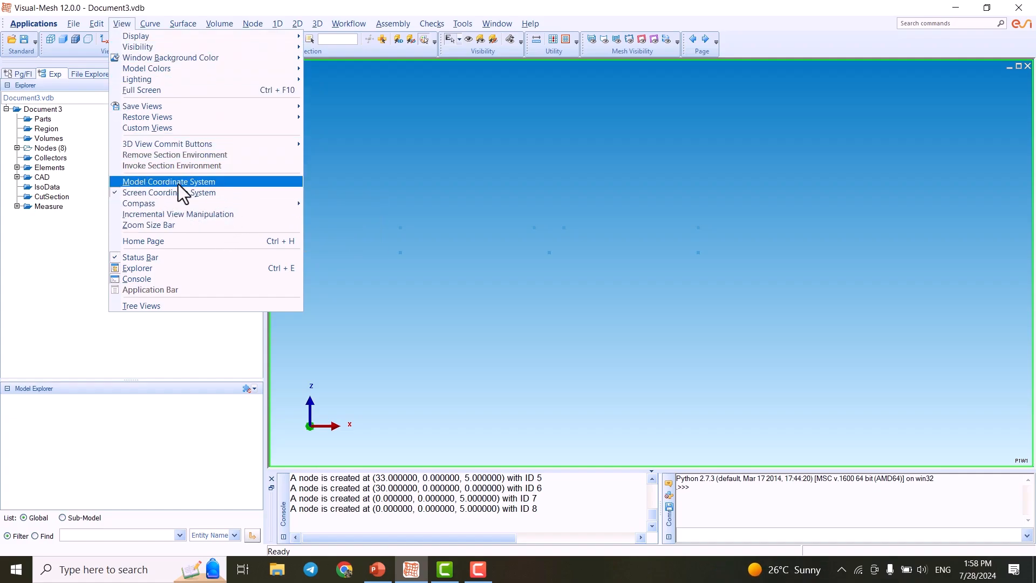
pyautogui.click(152, 183)
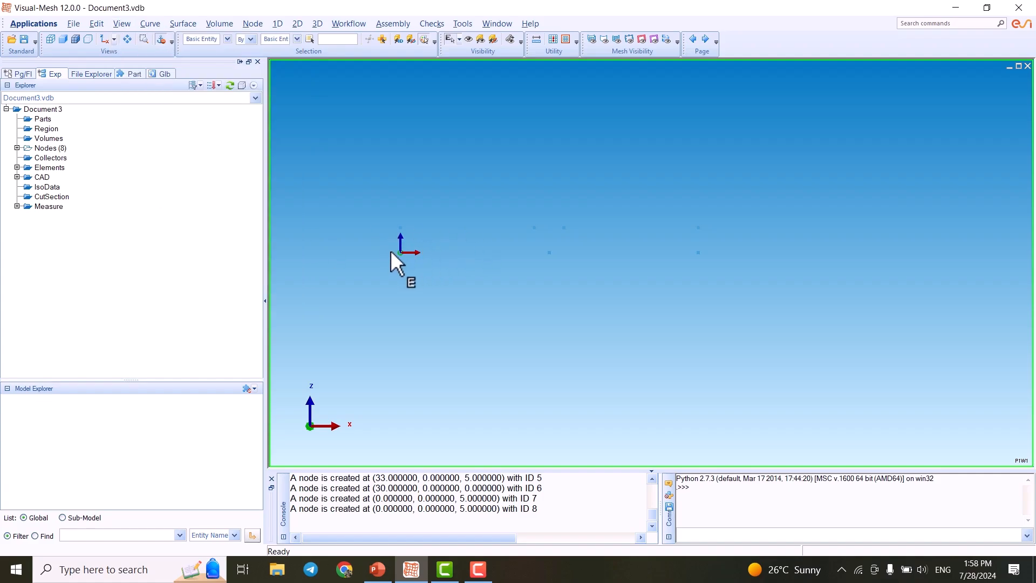
pyautogui.click(123, 24)
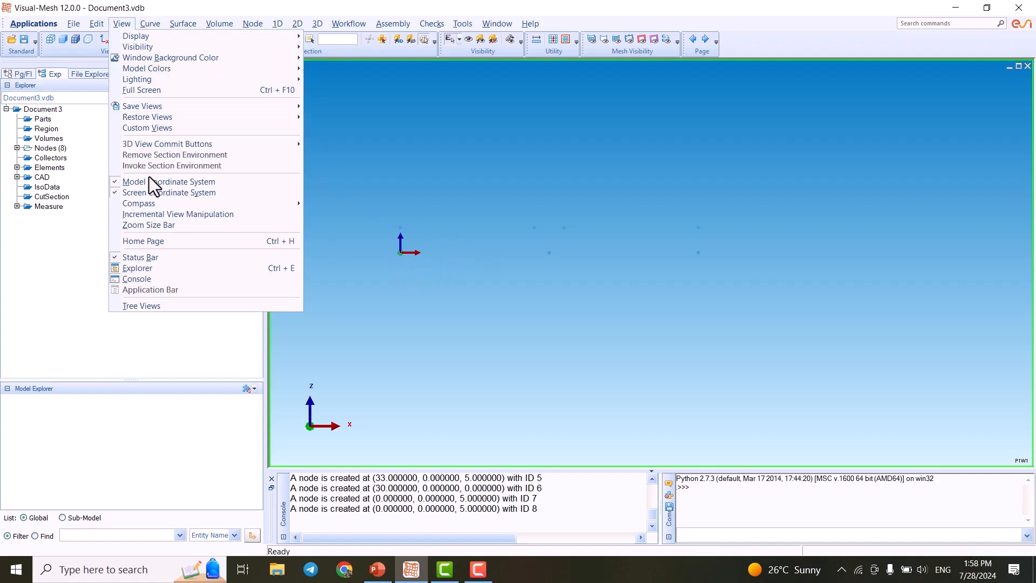
pyautogui.click(381, 9)
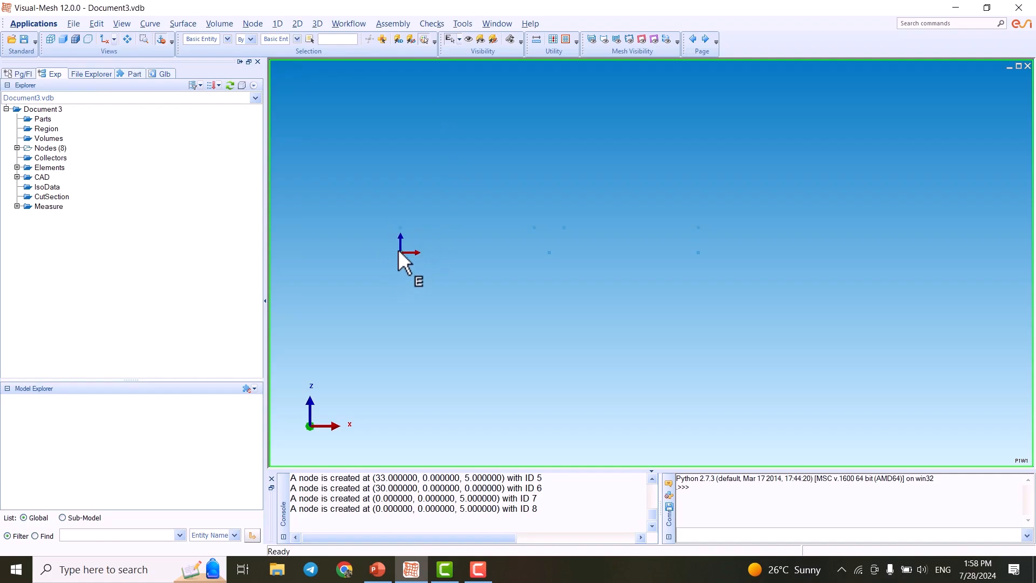
# - Switch to PowerPoint to review the Model Coordinates slide, then return to the model
pyautogui.scroll(-1, 457, 248)
pyautogui.scroll(3, 465, 243)
pyautogui.scroll(-1, 477, 261)
pyautogui.moveTo(469, 265); pyautogui.dragTo(497, 314, button='middle')
pyautogui.click(377, 570)
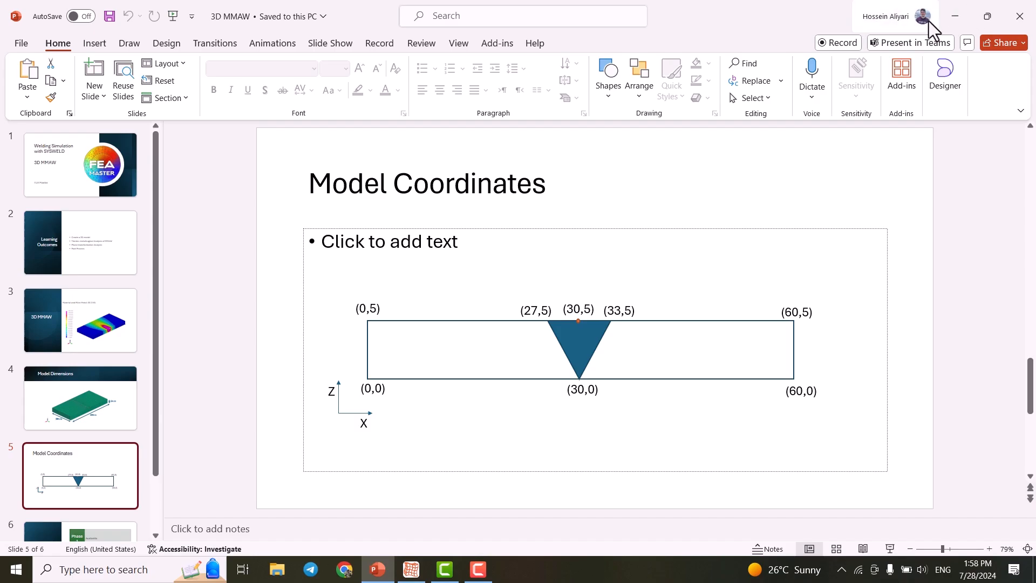
pyautogui.click(955, 17)
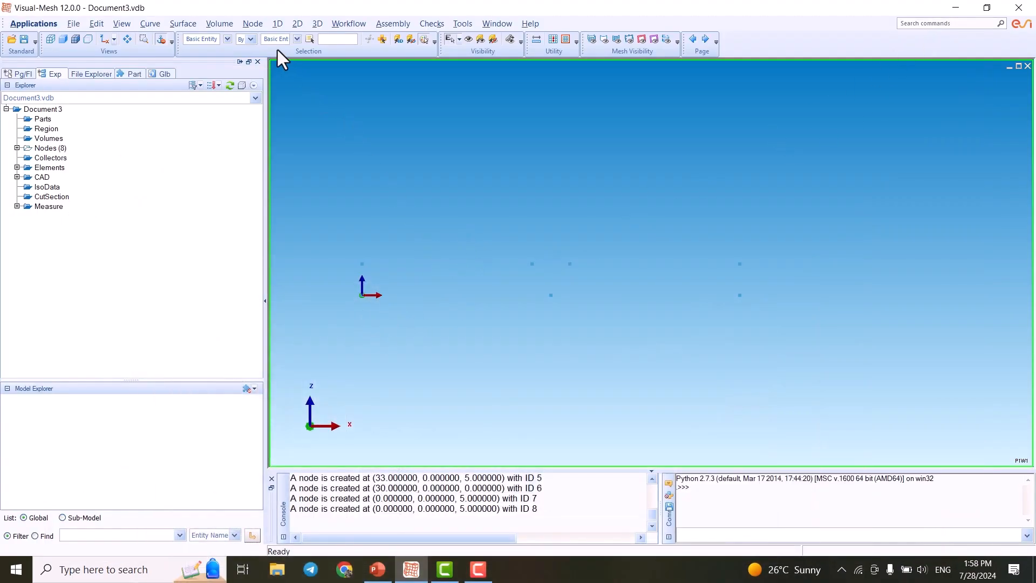
# - Start a 3-point polygon mesh on the triangle formed by the nodes at (27,5), (30,0) and (33,5)
pyautogui.click(298, 23)
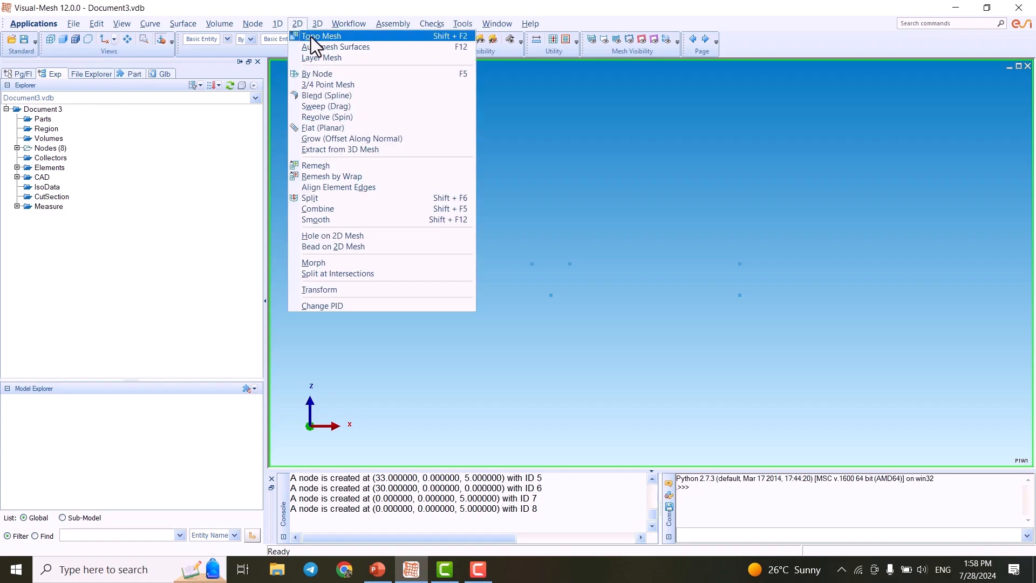
pyautogui.click(352, 85)
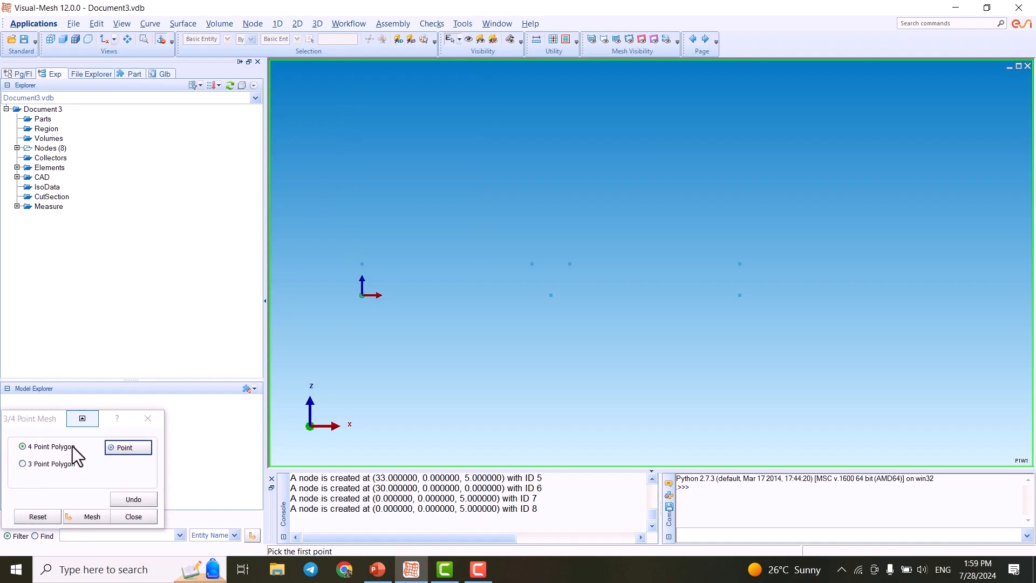
pyautogui.click(40, 464)
pyautogui.click(533, 264)
pyautogui.click(551, 296)
pyautogui.click(569, 264)
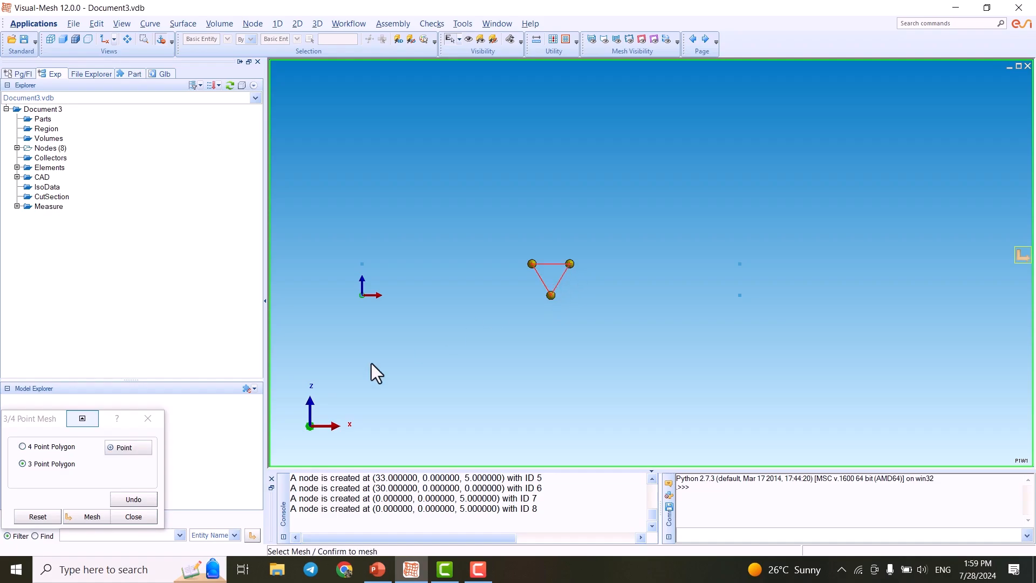
pyautogui.click(89, 517)
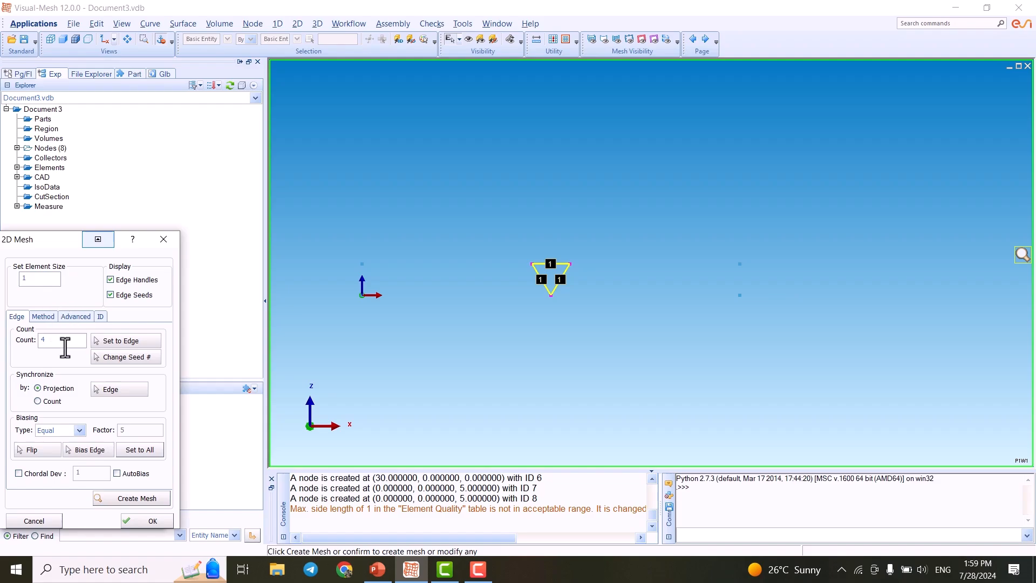
# - Set the seed count on the triangle's top edge to 10
pyautogui.press('Return')
pyautogui.scroll(-2, 549, 280)
pyautogui.scroll(6, 589, 273)
pyautogui.moveTo(481, 310); pyautogui.dragTo(627, 280, button='middle')
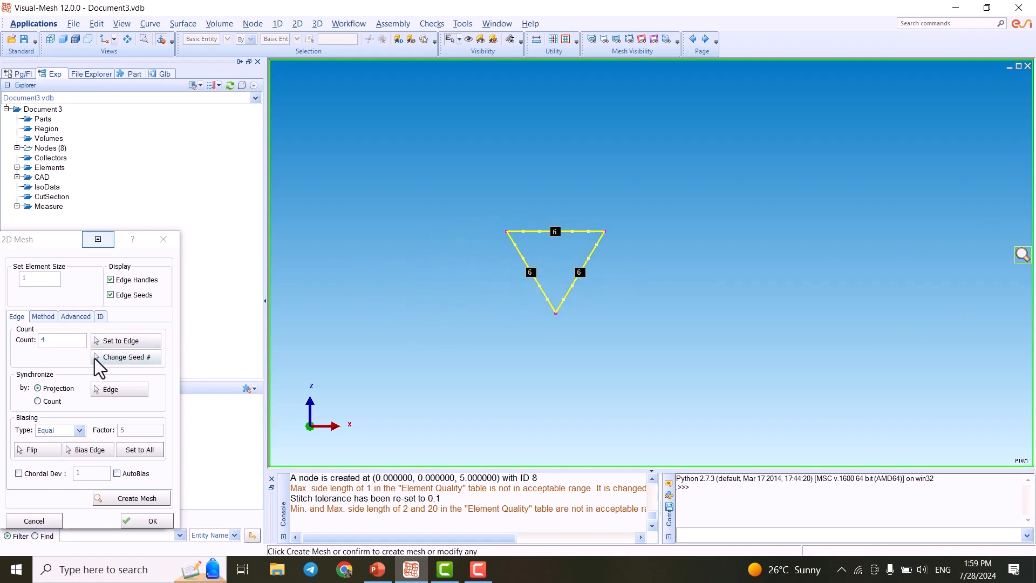
pyautogui.click(81, 341)
pyautogui.press('BackSpace')
pyautogui.write('10')
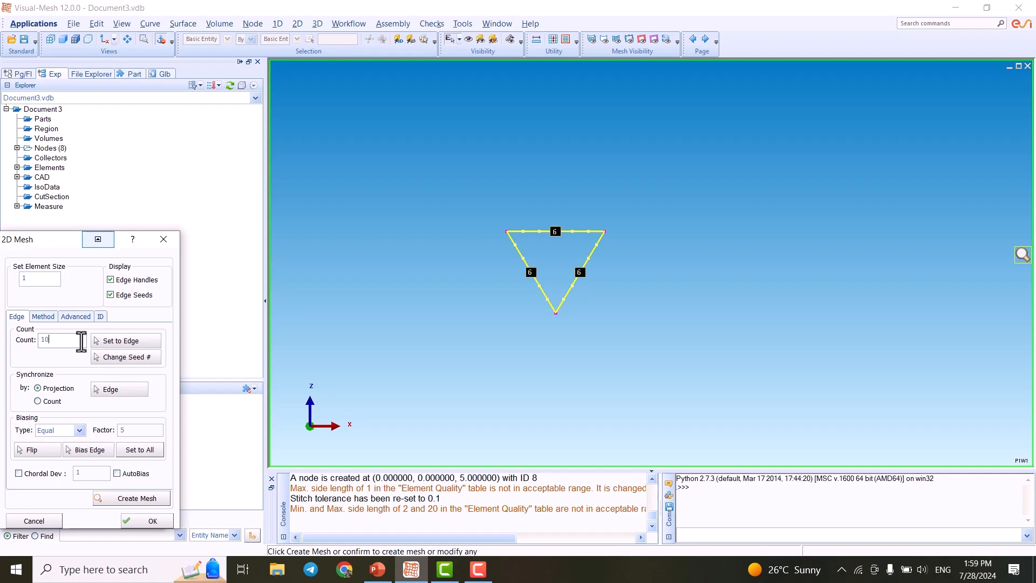
pyautogui.click(121, 341)
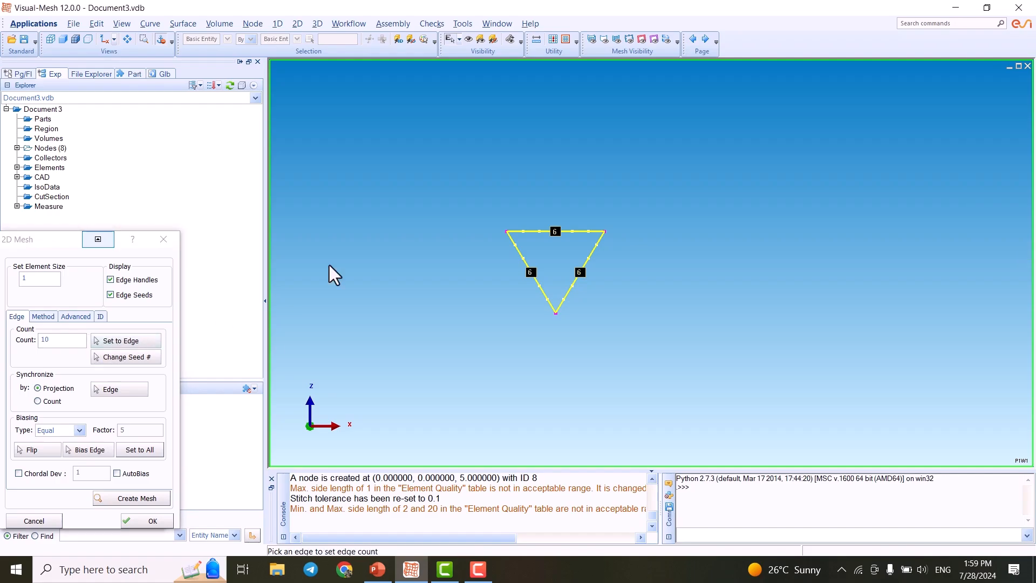
pyautogui.click(543, 235)
# - Set the seed count on the triangle's left sloped edge to 9
pyautogui.doubleClick(76, 342)
pyautogui.write('9')
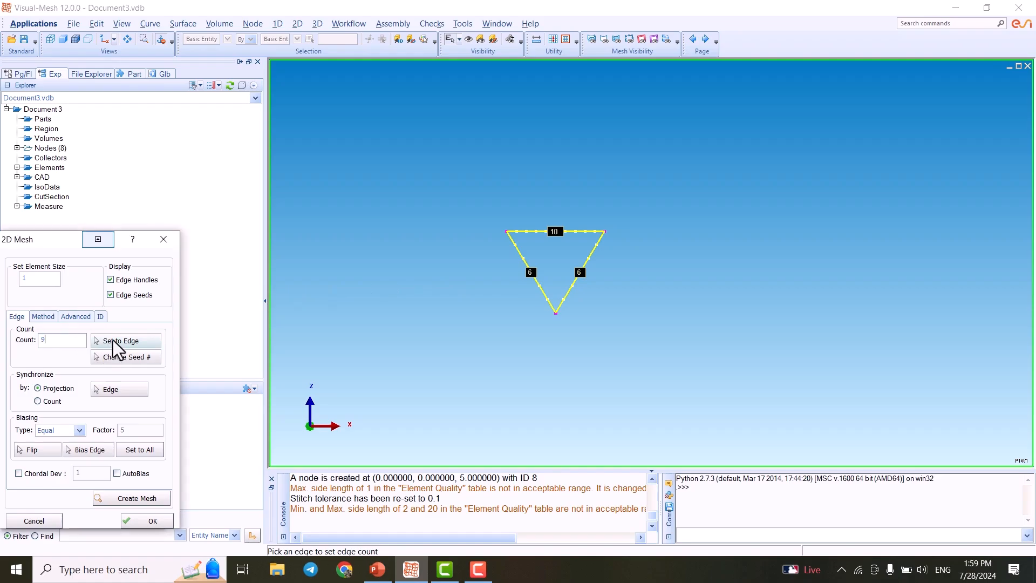
pyautogui.click(513, 243)
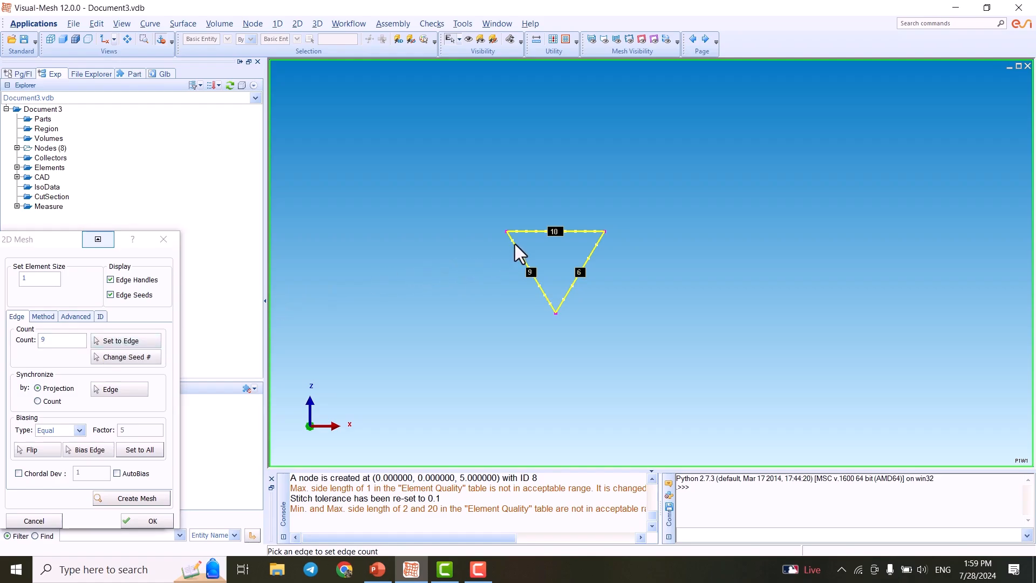
# - Generate the triangular mesh and accept it
pyautogui.click(138, 498)
pyautogui.scroll(3, 535, 298)
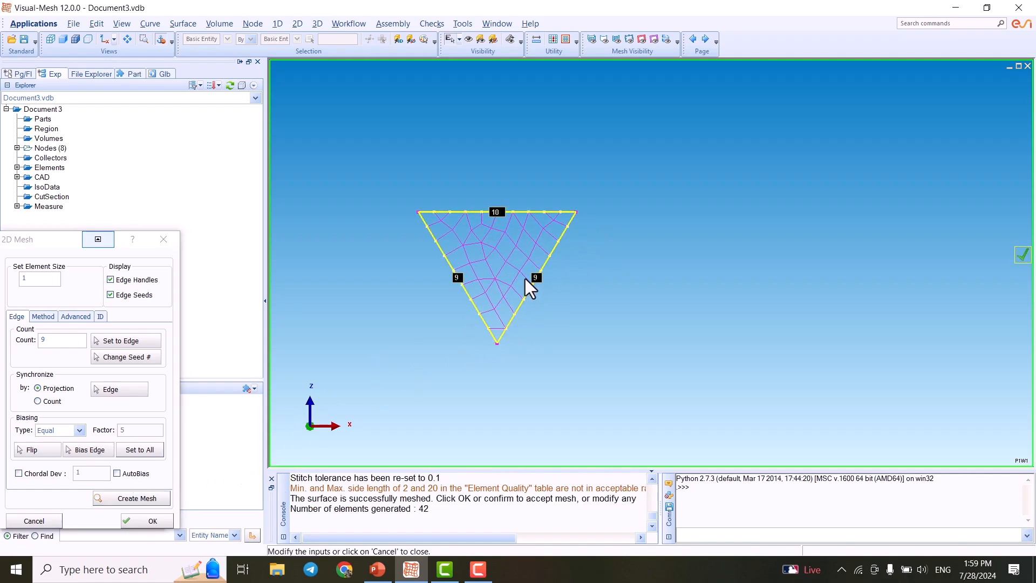
pyautogui.moveTo(495, 270); pyautogui.dragTo(549, 267, button='middle')
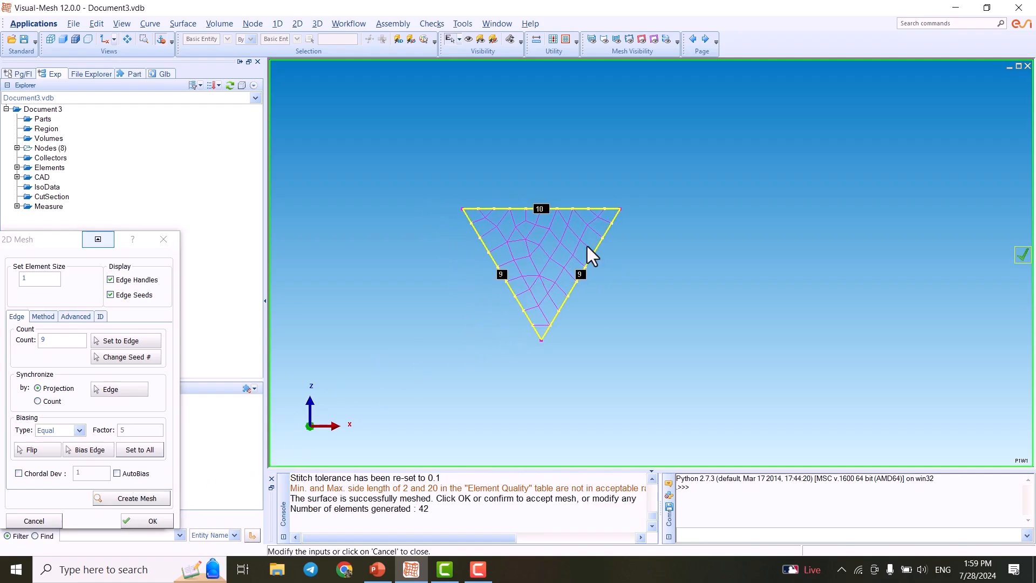
pyautogui.click(144, 502)
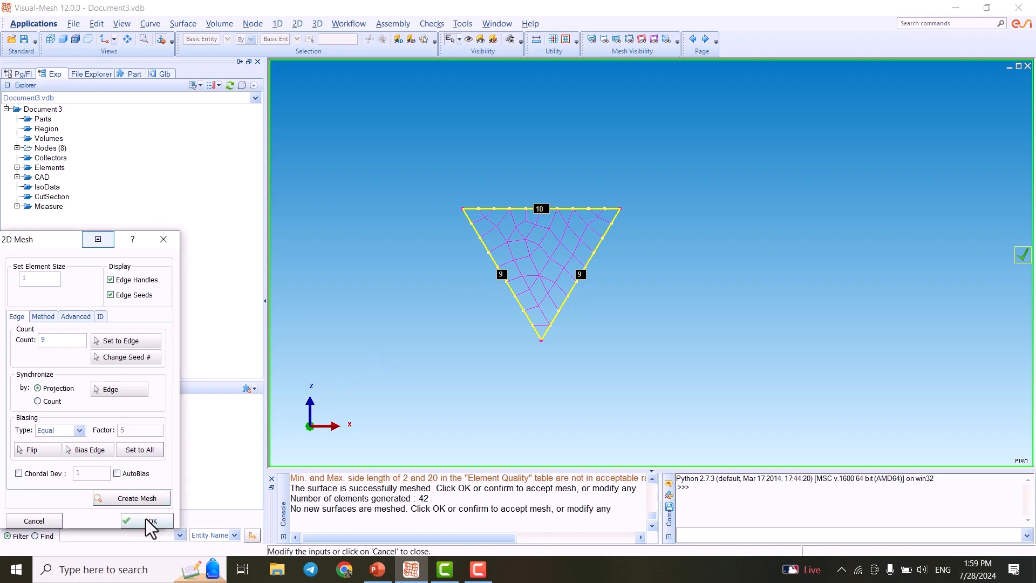
pyautogui.click(145, 519)
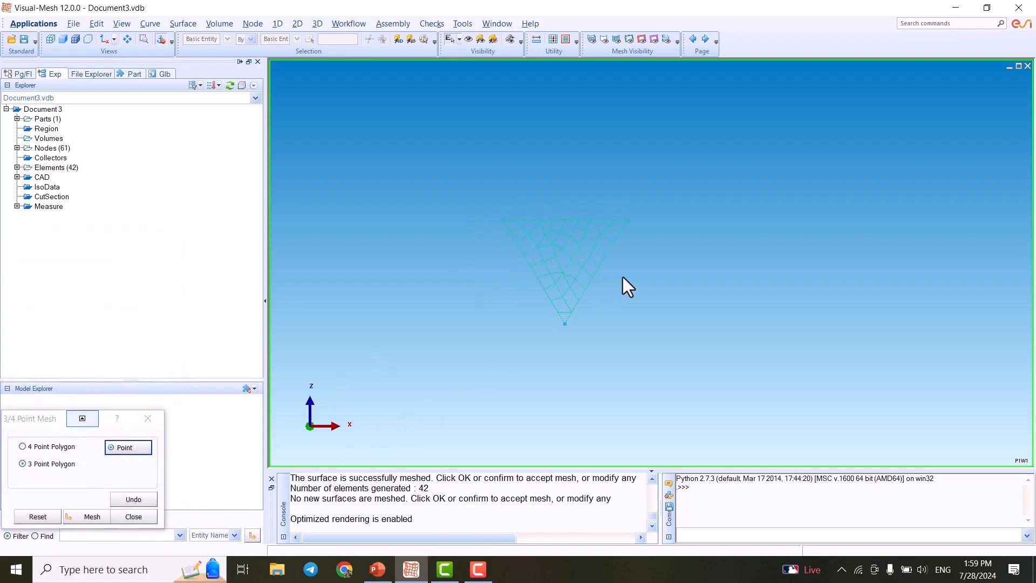
# - Start a 4-point polygon mesh on the quadrilateral through nodes (0,5), (0,0), (30,0) and (27,5)
pyautogui.scroll(-1, 621, 273)
pyautogui.click(61, 449)
pyautogui.scroll(-2, 559, 319)
pyautogui.click(378, 247)
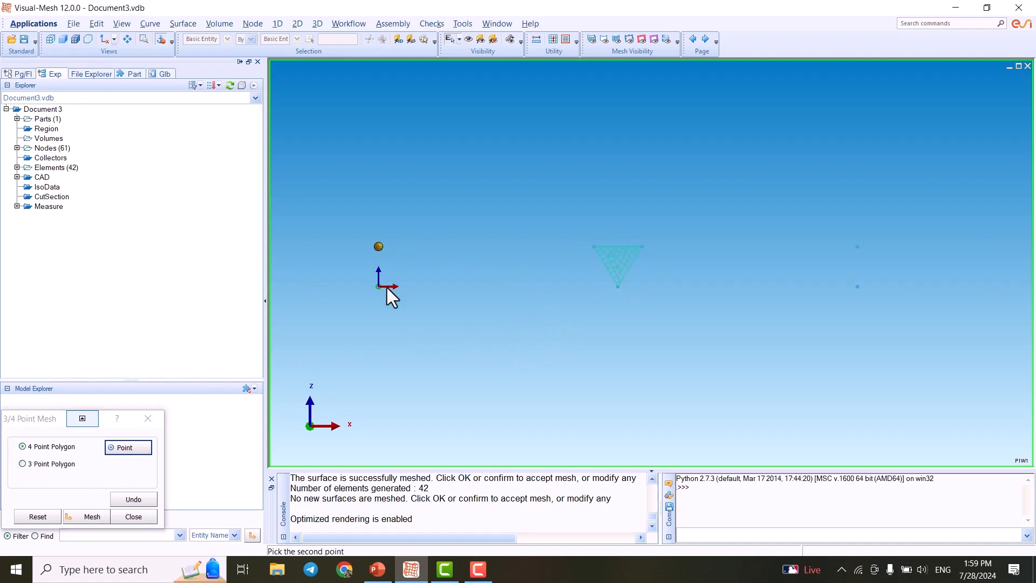
pyautogui.click(378, 287)
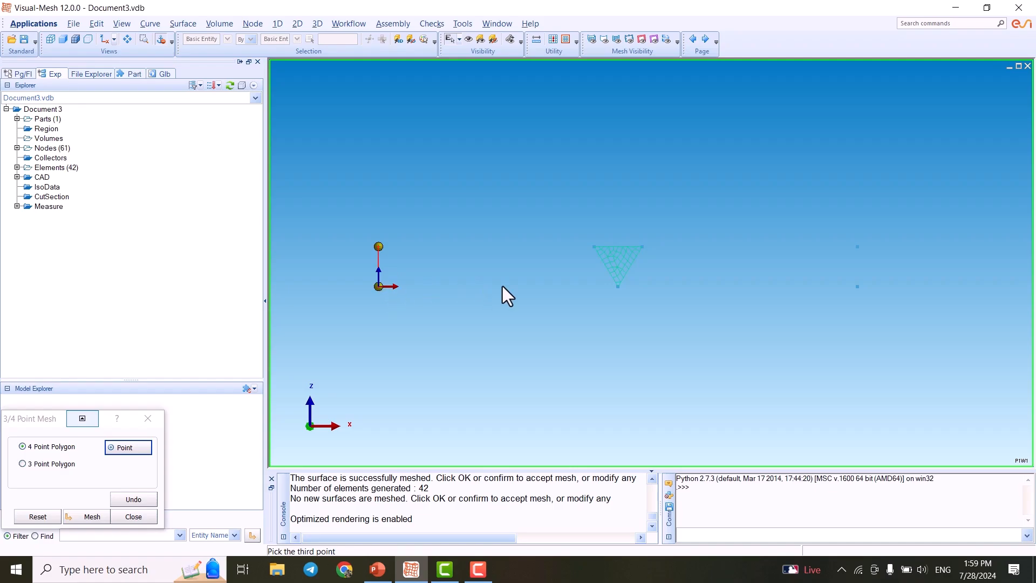
pyautogui.click(618, 286)
pyautogui.click(594, 247)
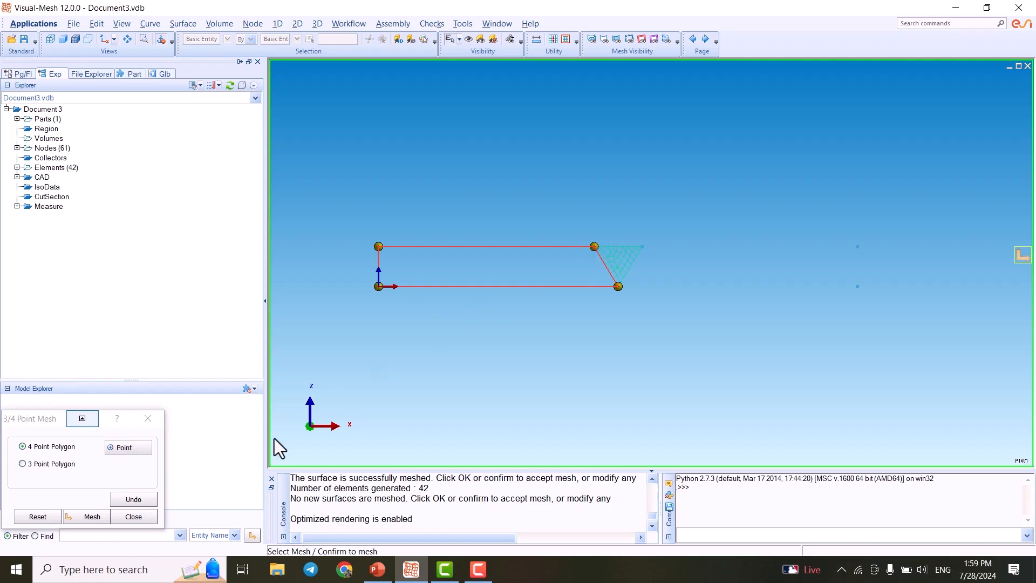
pyautogui.click(88, 518)
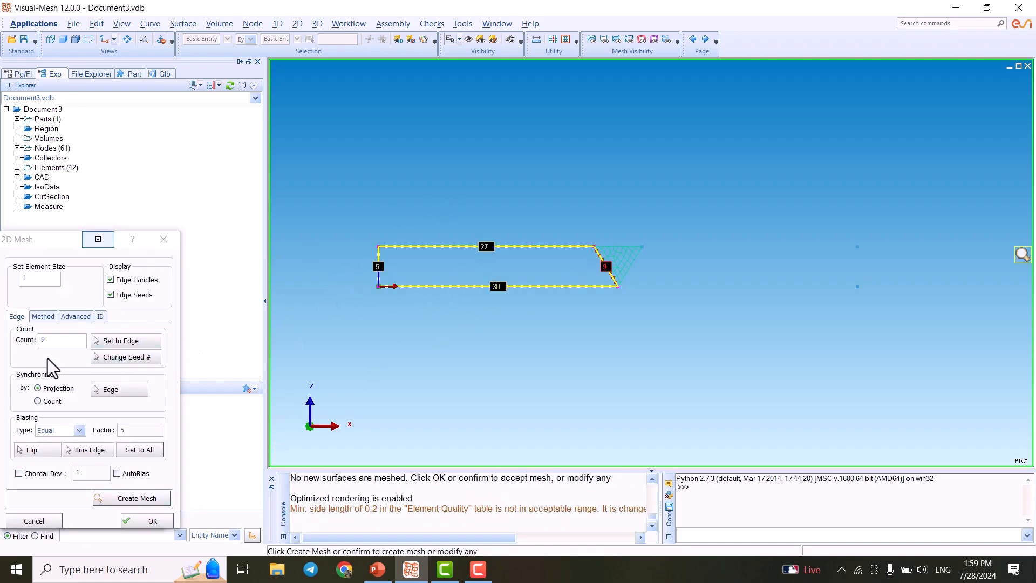
# - Set the quadrilateral's left edge seed count to 9 and its top edge count to 12
pyautogui.click(112, 344)
pyautogui.click(378, 253)
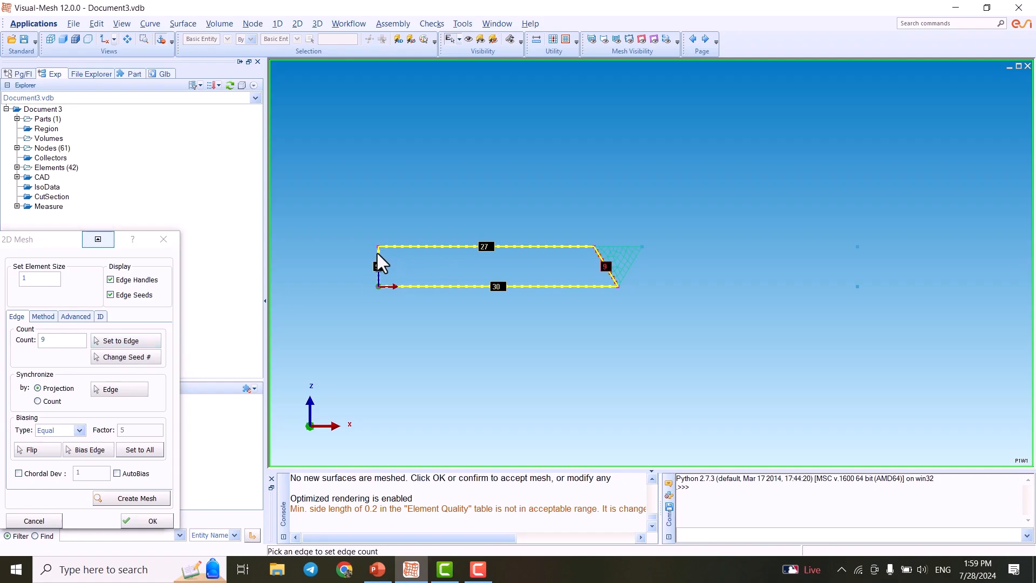
pyautogui.scroll(2, 464, 270)
pyautogui.moveTo(468, 277); pyautogui.dragTo(552, 291, button='middle')
pyautogui.scroll(2, 526, 274)
pyautogui.doubleClick(72, 339)
pyautogui.write('12')
pyautogui.click(135, 342)
pyautogui.click(516, 246)
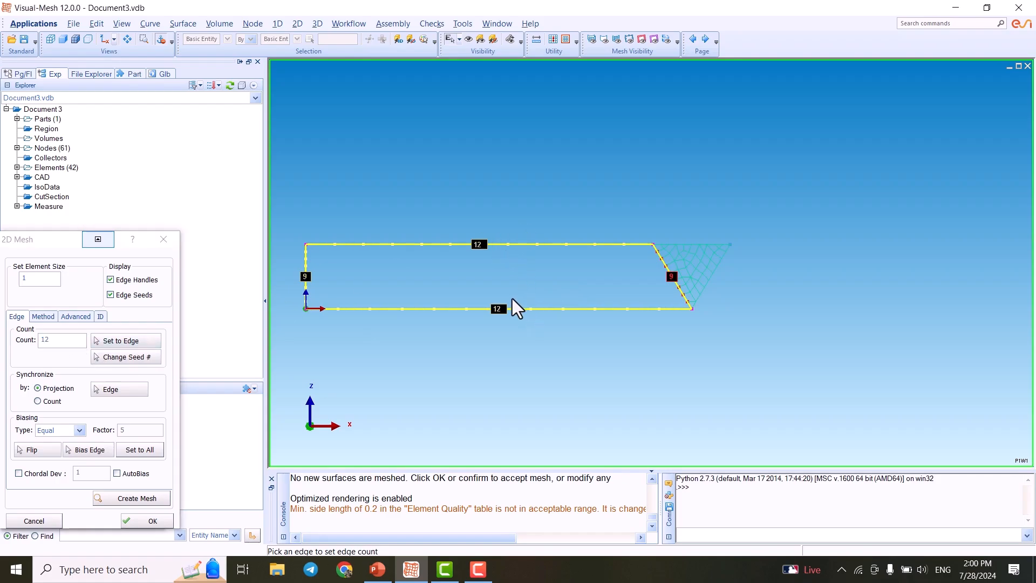
# - Apply a flipped linear bias with factor 5 to the quadrilateral's edges, then generate the mesh and accept it
pyautogui.click(73, 433)
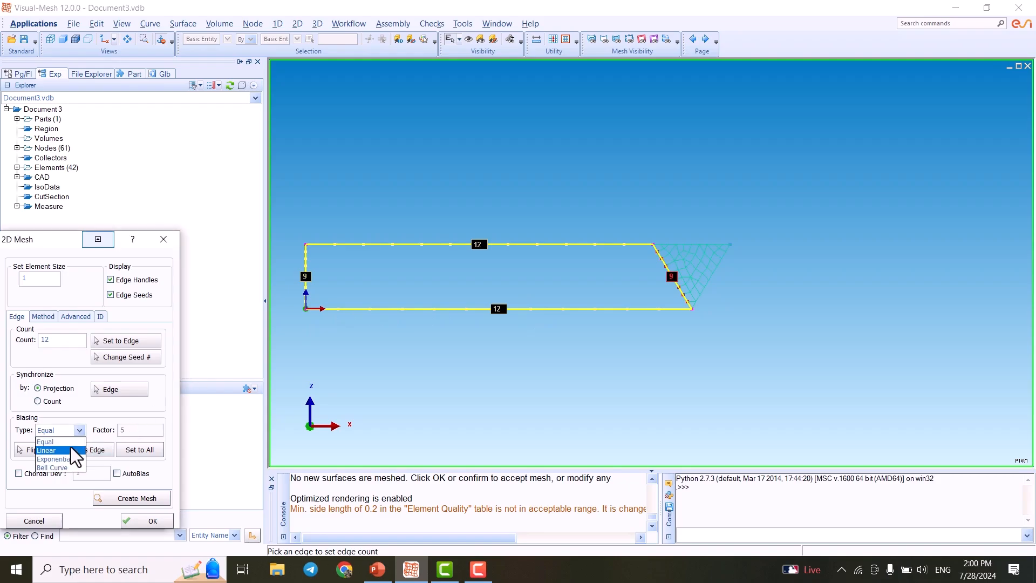
pyautogui.click(70, 450)
pyautogui.click(92, 452)
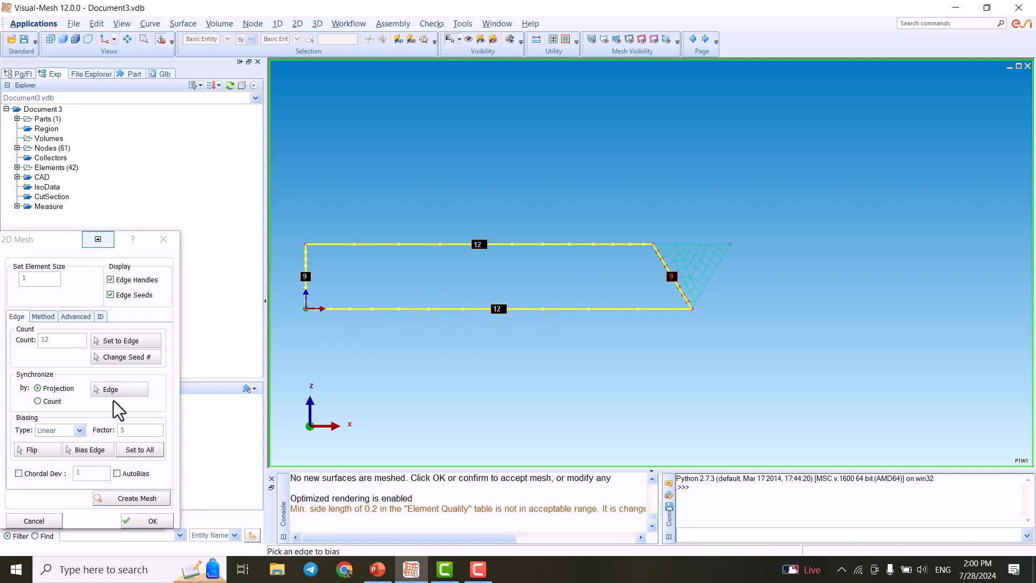
pyautogui.click(33, 451)
pyautogui.click(138, 503)
pyautogui.scroll(-2, 536, 278)
pyautogui.moveTo(592, 291); pyautogui.dragTo(462, 300, button='middle')
pyautogui.scroll(2, 467, 284)
pyautogui.moveTo(525, 283); pyautogui.dragTo(473, 296, button='middle')
pyautogui.click(142, 497)
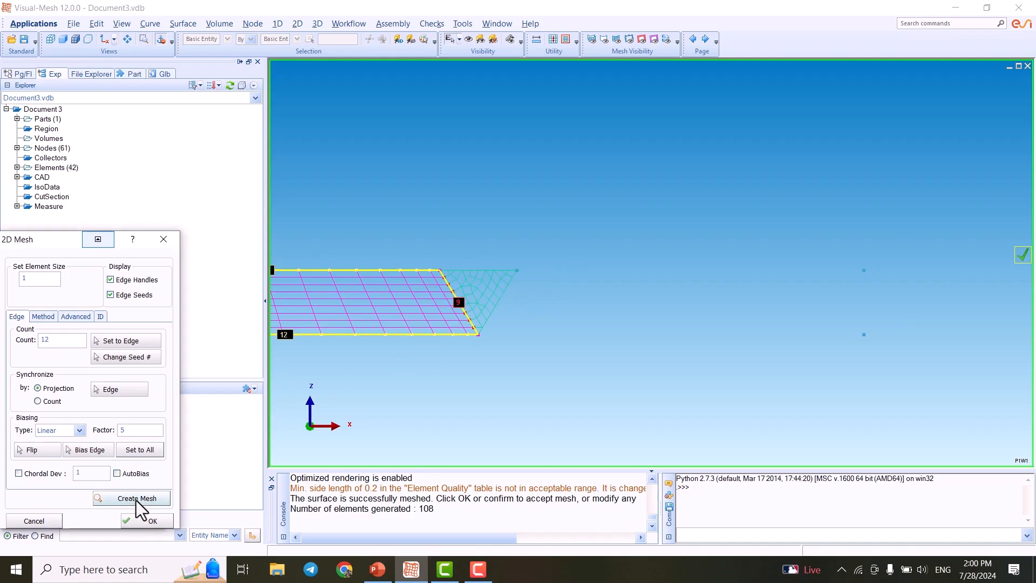
pyautogui.click(148, 521)
# - Start a 4-point polygon mesh on the right-hand quadrilateral through the groove's top and bottom nodes and the two far-right nodes
pyautogui.moveTo(575, 268); pyautogui.dragTo(528, 311, button='middle')
pyautogui.moveTo(582, 317); pyautogui.dragTo(588, 318, button='middle')
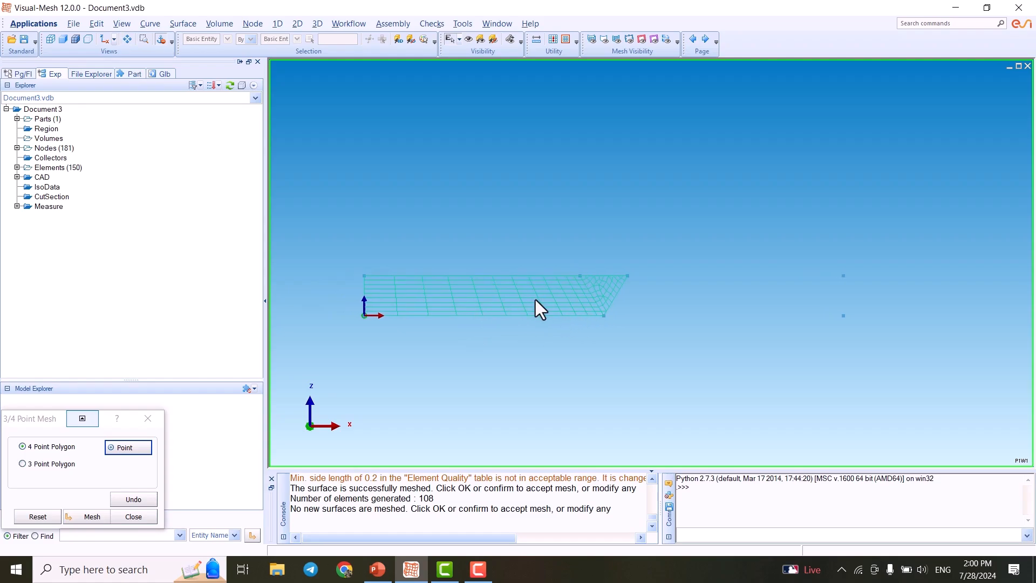
pyautogui.click(77, 40)
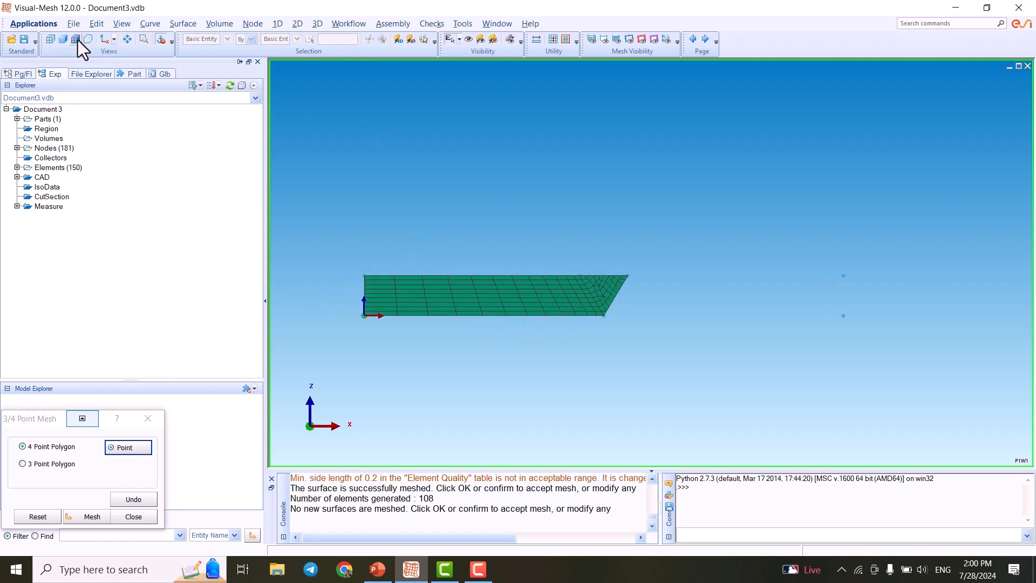
pyautogui.moveTo(633, 325); pyautogui.dragTo(584, 304, button='middle')
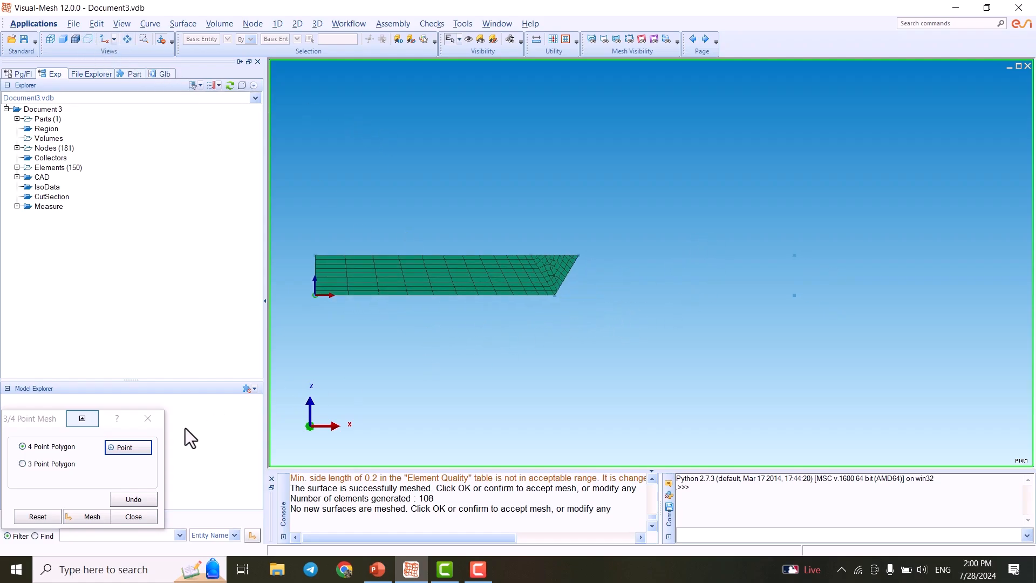
pyautogui.click(579, 256)
pyautogui.click(555, 295)
pyautogui.click(794, 295)
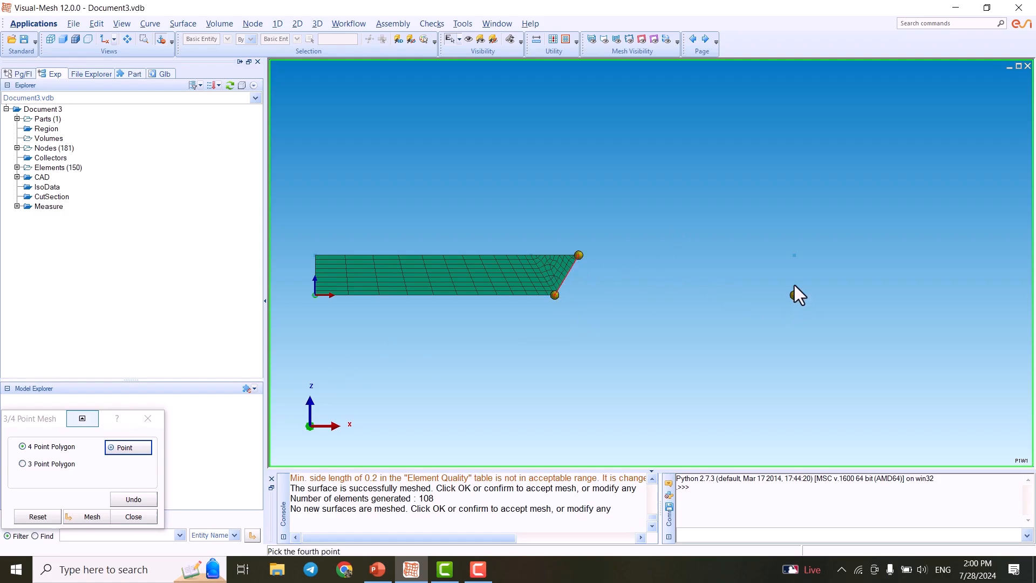
pyautogui.click(794, 255)
pyautogui.click(79, 519)
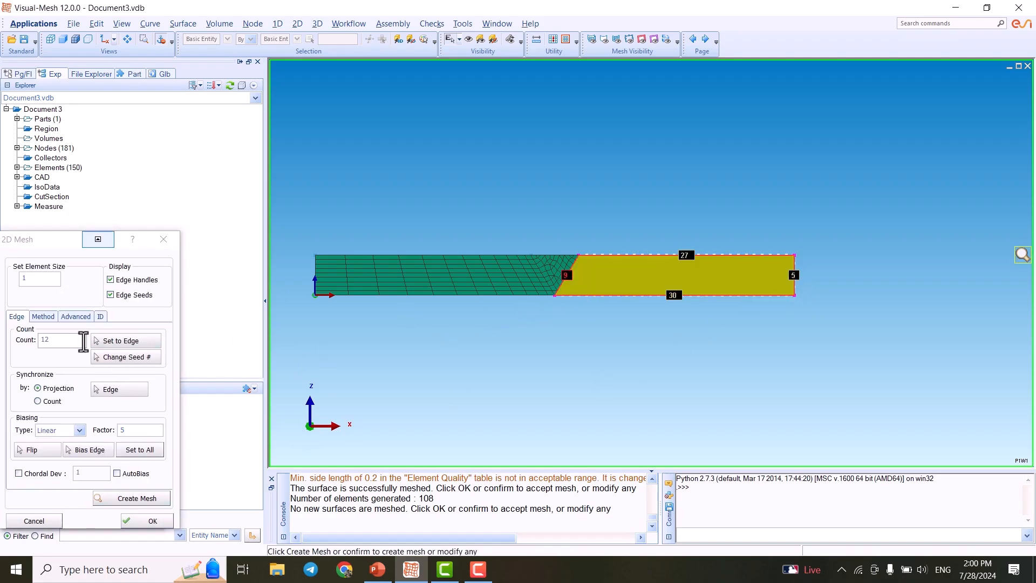
# - Set the right quadrilateral's top and bottom edge seed counts to 12 and its right edge count to 9
pyautogui.click(120, 340)
pyautogui.click(618, 255)
pyautogui.click(623, 295)
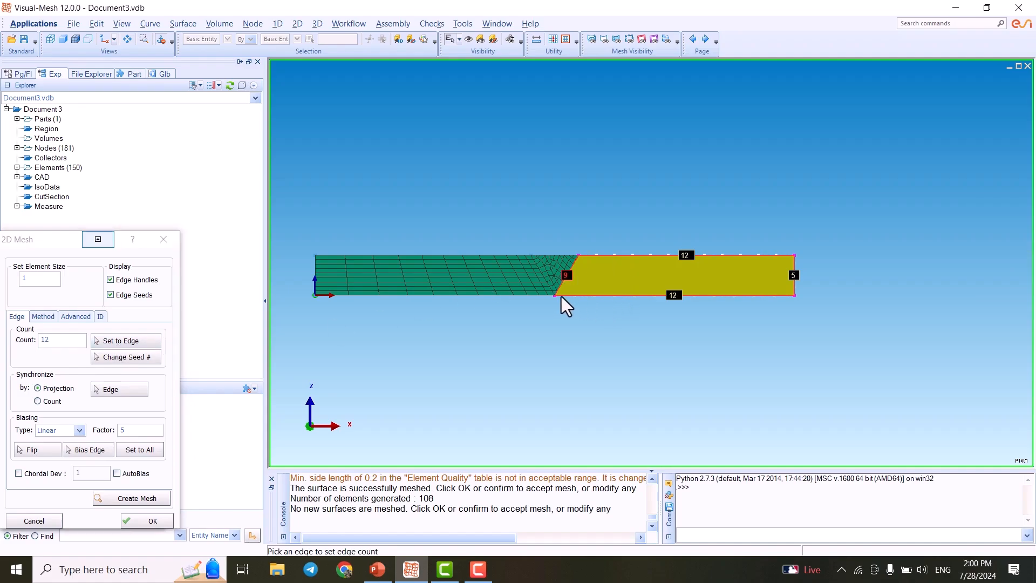
pyautogui.doubleClick(65, 342)
pyautogui.write('9')
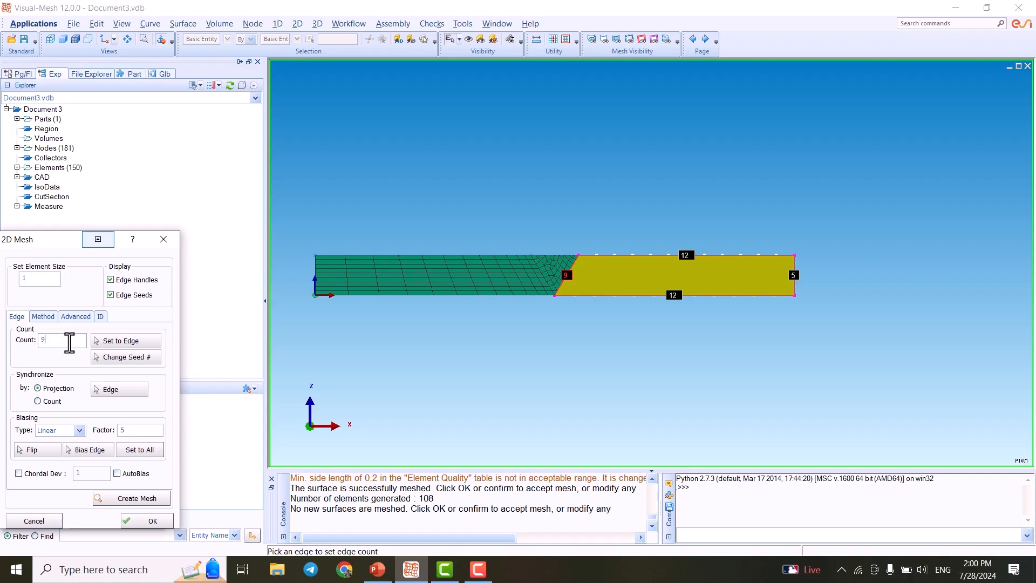
pyautogui.click(795, 272)
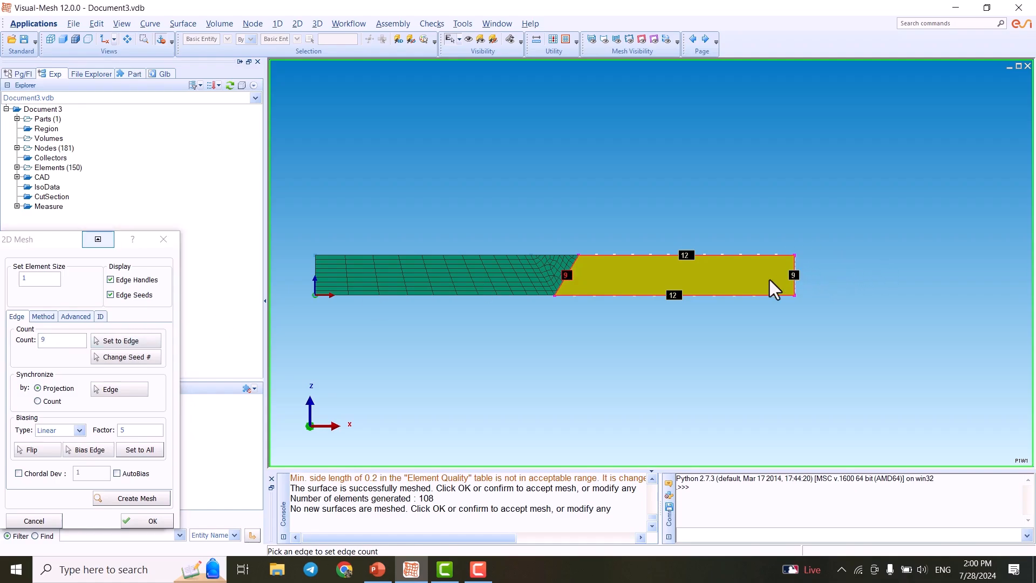
# - Generate the right-hand mesh with the flipped linear bias, accept it and close the point-mesh tool
pyautogui.click(85, 451)
pyautogui.click(49, 451)
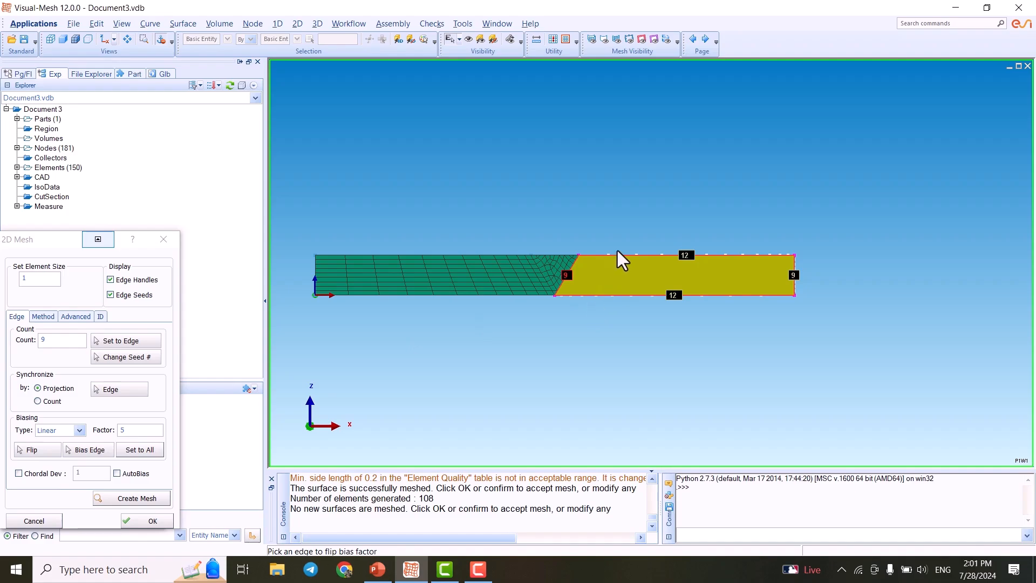
pyautogui.click(119, 498)
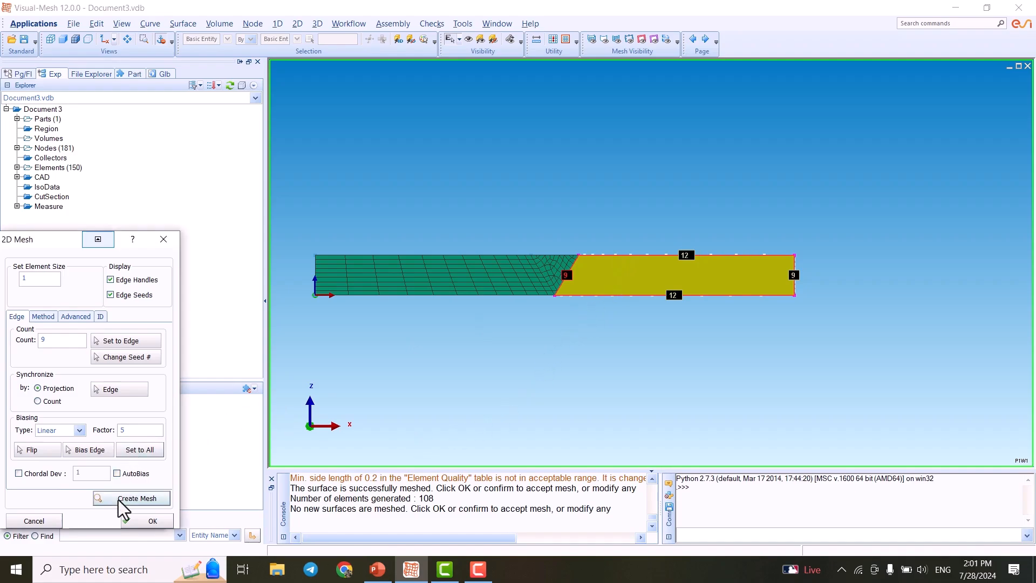
pyautogui.click(135, 521)
pyautogui.scroll(5, 613, 332)
pyautogui.moveTo(544, 311); pyautogui.dragTo(633, 312, button='middle')
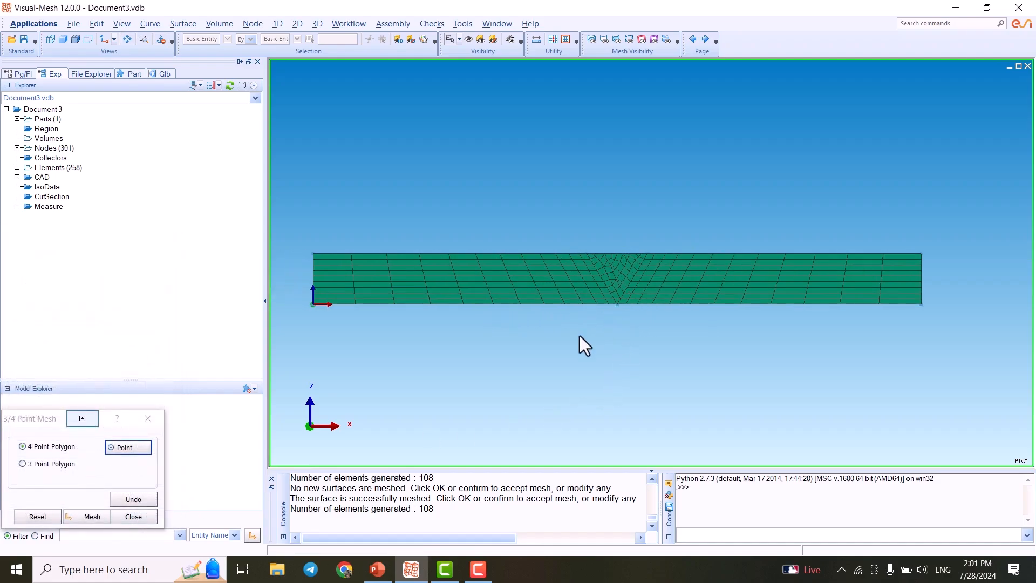
pyautogui.click(147, 418)
# - Zoom in to examine the mesh around the V-groove
pyautogui.scroll(1, 623, 296)
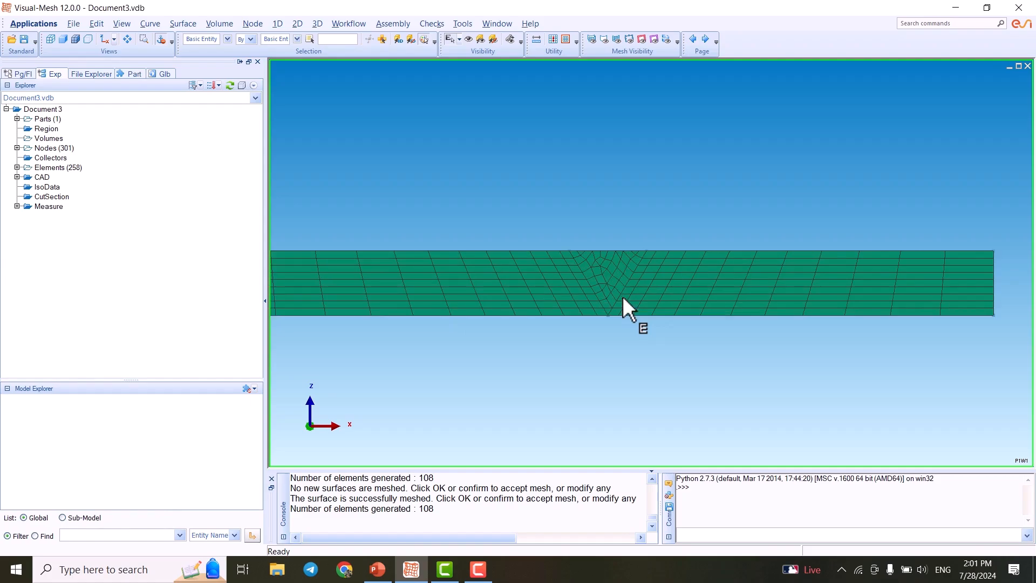
pyautogui.moveTo(583, 300); pyautogui.dragTo(601, 319, button='middle')
pyautogui.scroll(-1, 627, 300)
pyautogui.moveTo(489, 331); pyautogui.dragTo(539, 328, button='middle')
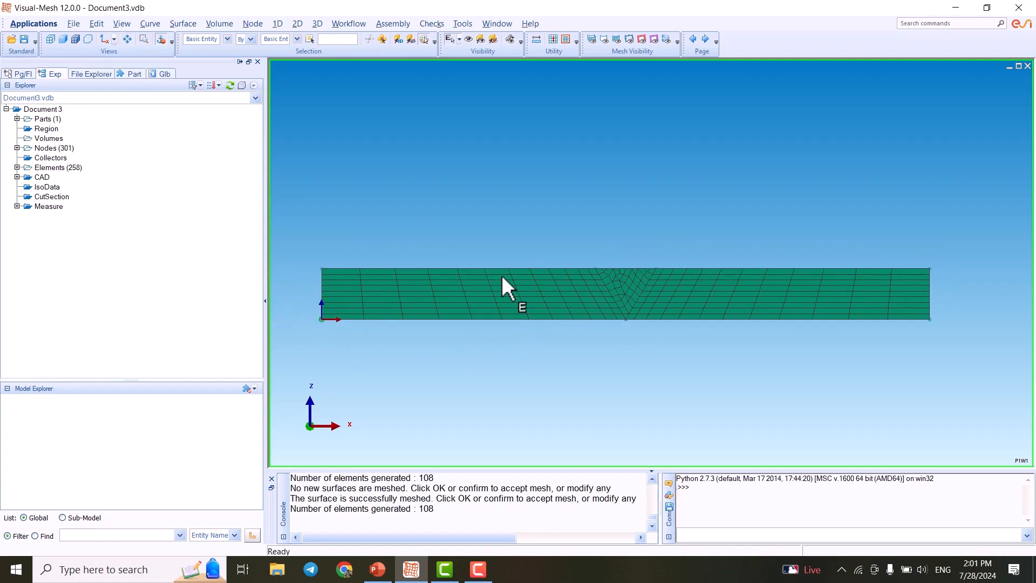
pyautogui.moveTo(613, 286); pyautogui.dragTo(568, 282, button='middle')
pyautogui.scroll(1, 443, 270)
pyautogui.moveTo(451, 294); pyautogui.dragTo(497, 300, button='middle')
pyautogui.moveTo(324, 300); pyautogui.dragTo(356, 300, button='middle')
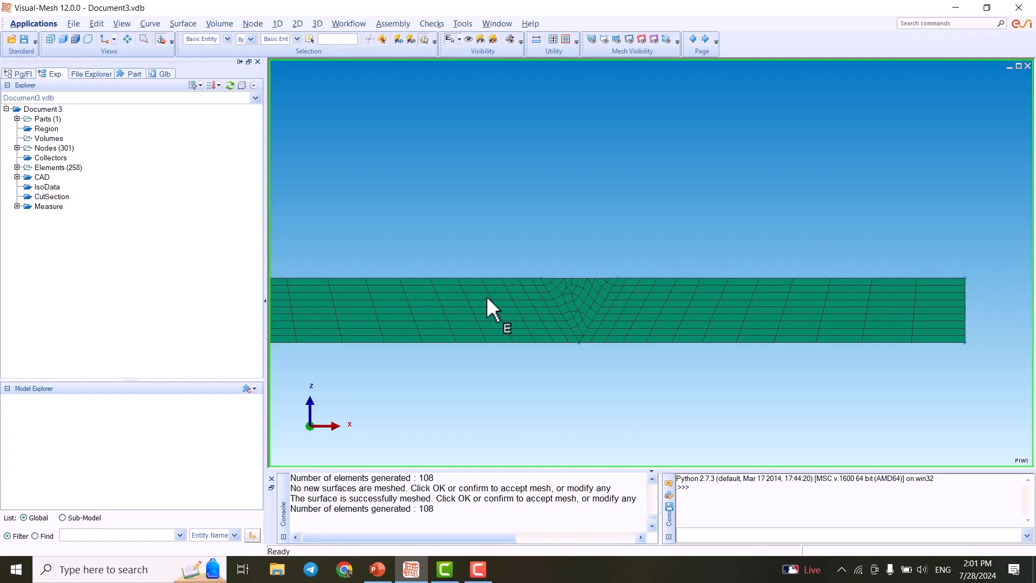
pyautogui.scroll(1, 487, 296)
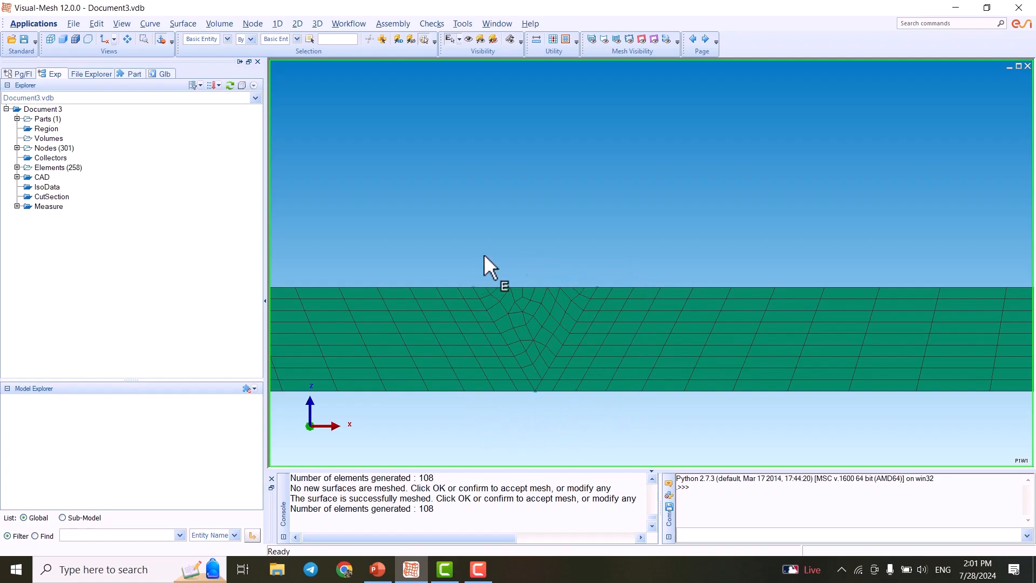
pyautogui.scroll(1, 591, 296)
pyautogui.moveTo(589, 309); pyautogui.dragTo(623, 276, button='middle')
pyautogui.click(619, 277)
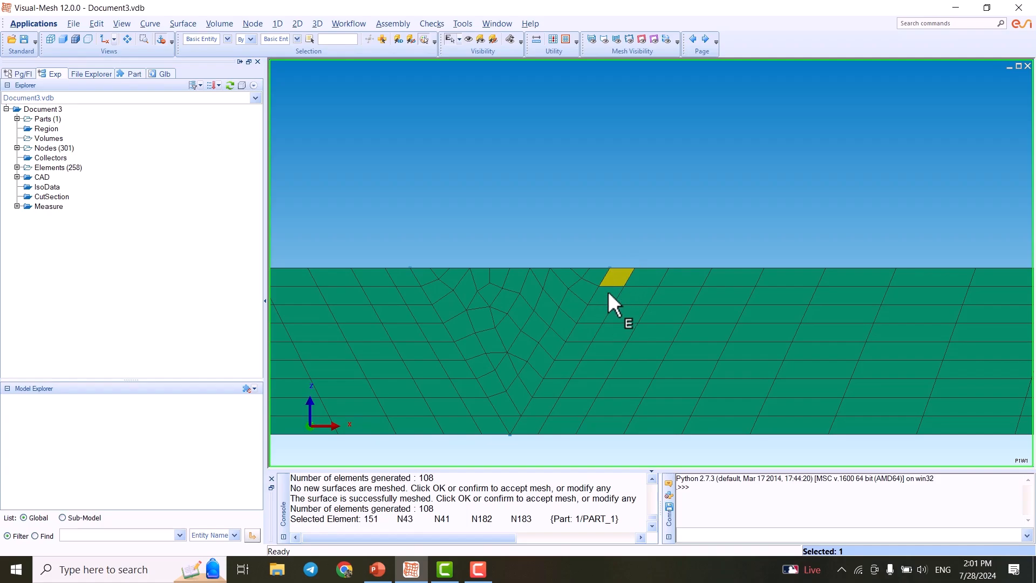
pyautogui.click(609, 296)
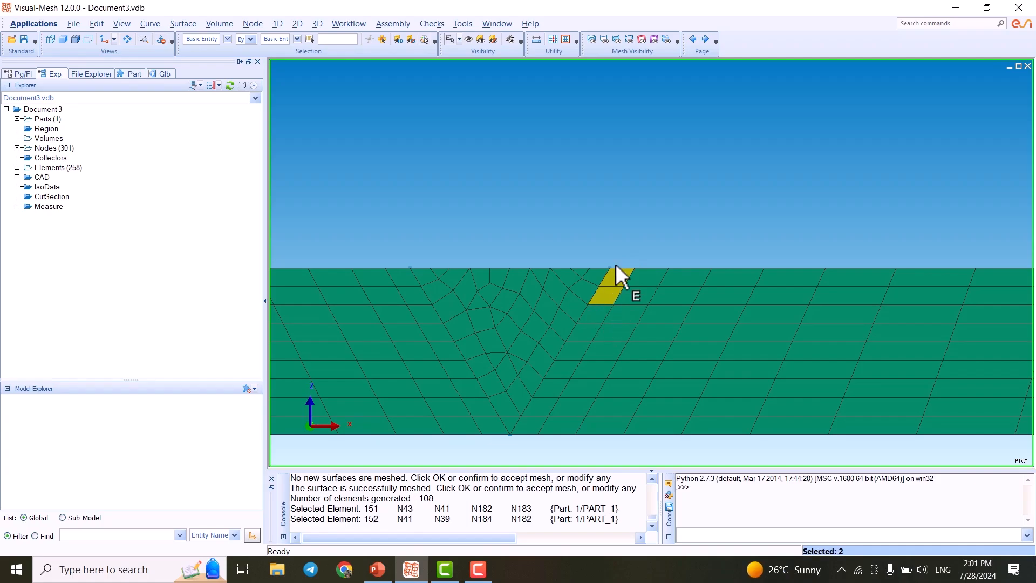
pyautogui.rightClick(608, 294)
pyautogui.click(603, 299)
pyautogui.click(603, 299)
pyautogui.click(614, 276)
pyautogui.scroll(-5, 640, 258)
pyautogui.moveTo(624, 276); pyautogui.dragTo(620, 299, button='middle')
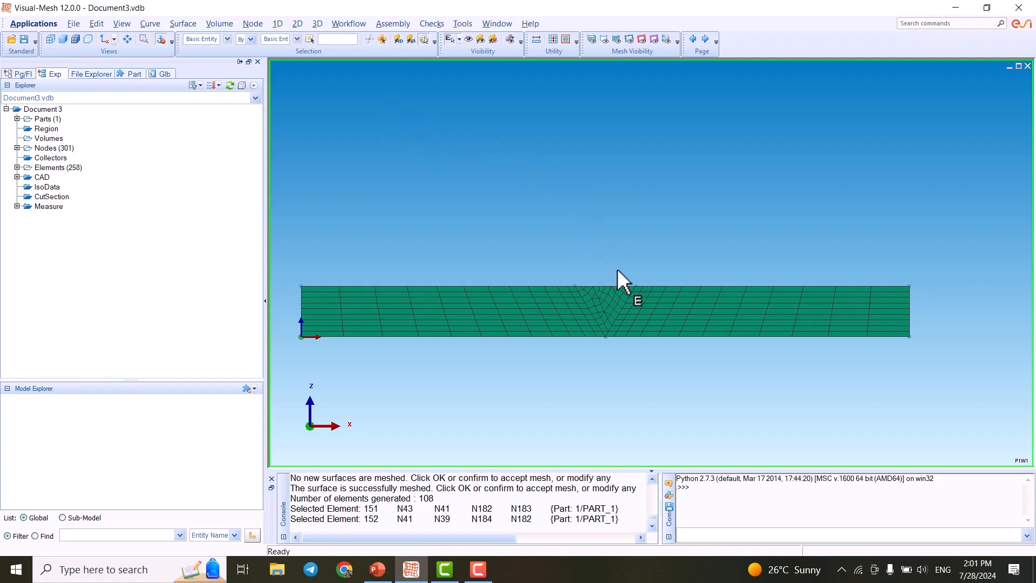
pyautogui.scroll(5, 618, 281)
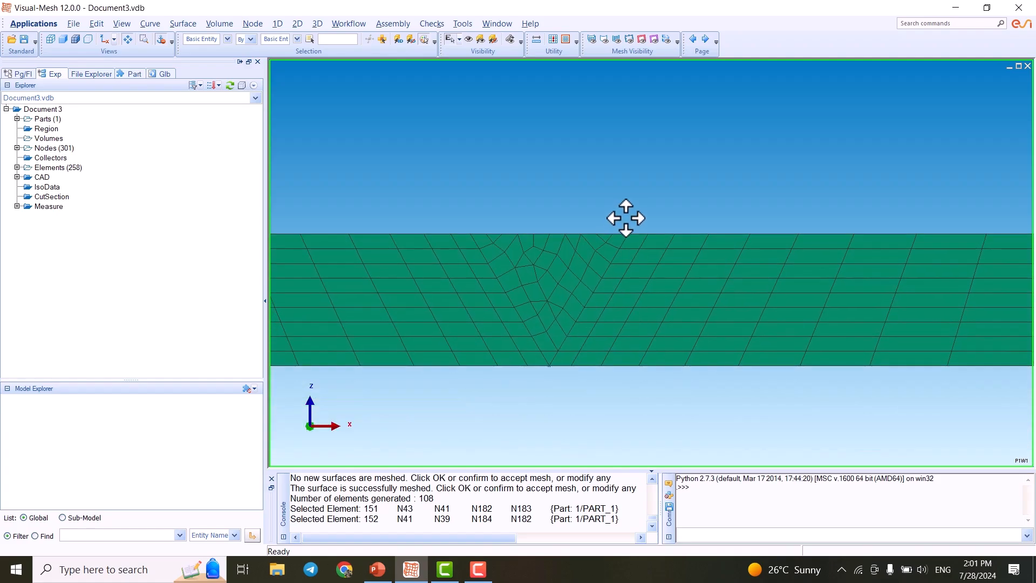
# - Select all elements inside the V-groove weld region and add them to a new part
pyautogui.click(624, 224)
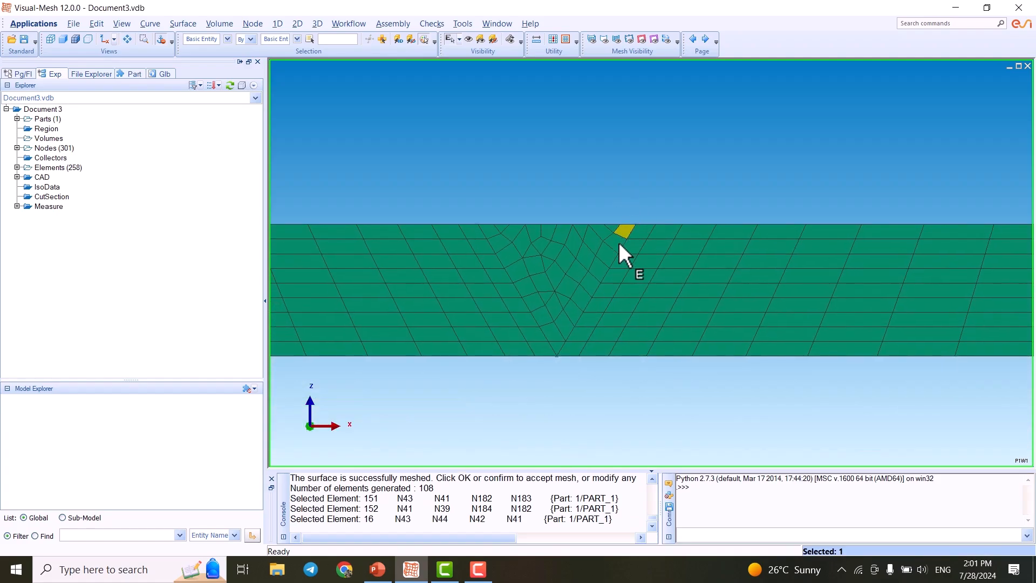
pyautogui.click(619, 244)
pyautogui.click(609, 257)
pyautogui.click(597, 275)
pyautogui.click(581, 299)
pyautogui.click(589, 285)
pyautogui.moveTo(576, 257); pyautogui.dragTo(511, 246)
pyautogui.moveTo(490, 212); pyautogui.dragTo(513, 243)
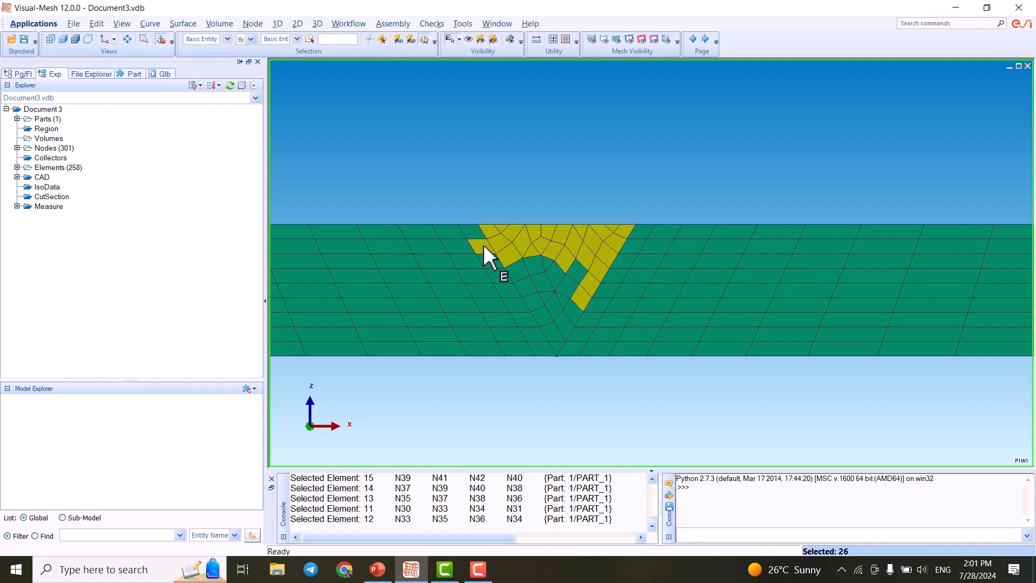
pyautogui.moveTo(536, 257); pyautogui.dragTo(575, 299)
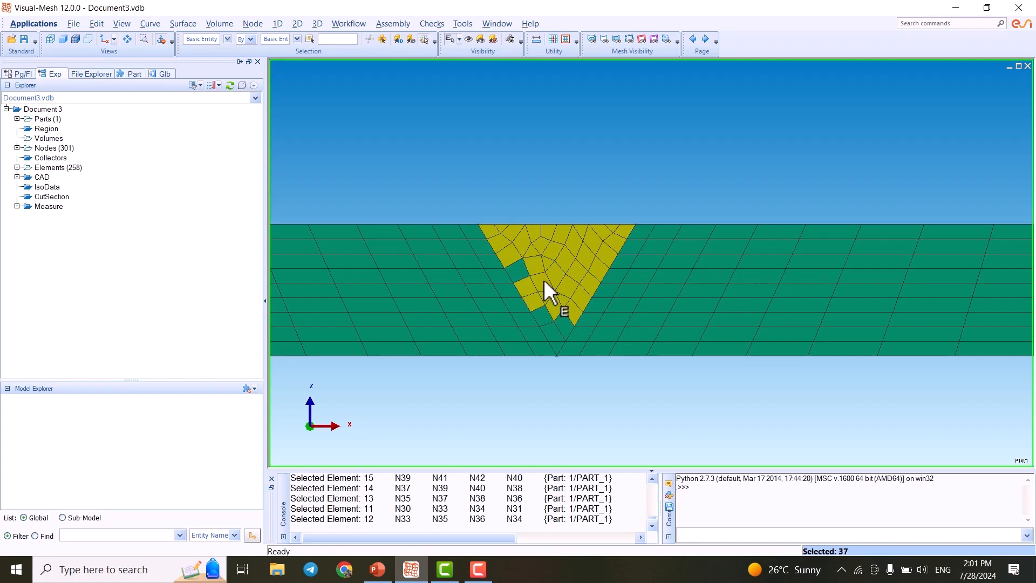
pyautogui.click(521, 269)
pyautogui.click(548, 317)
pyautogui.click(553, 333)
pyautogui.click(557, 343)
pyautogui.click(565, 328)
pyautogui.scroll(1, 587, 266)
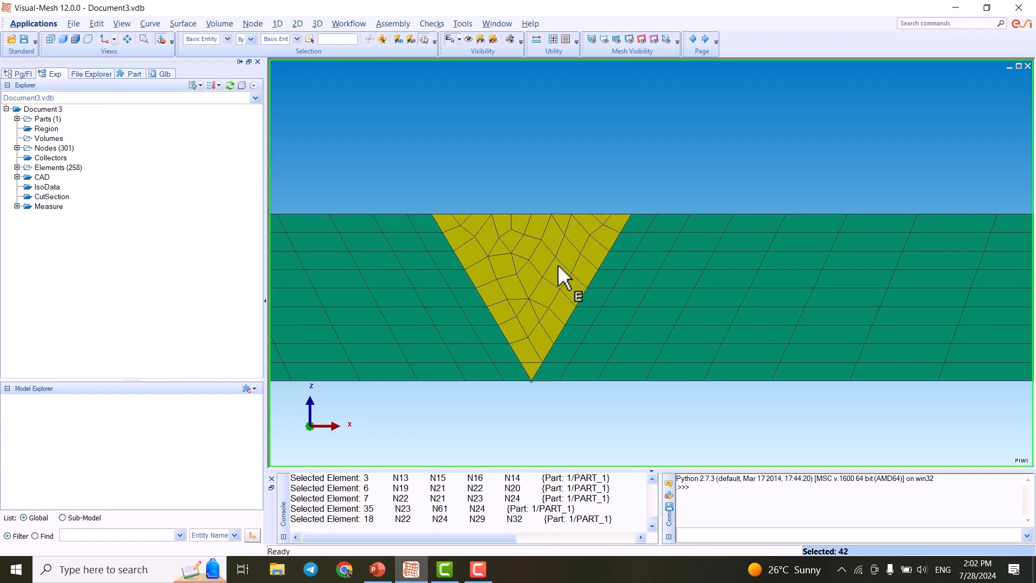
pyautogui.scroll(-2, 556, 265)
pyautogui.scroll(-1, 601, 266)
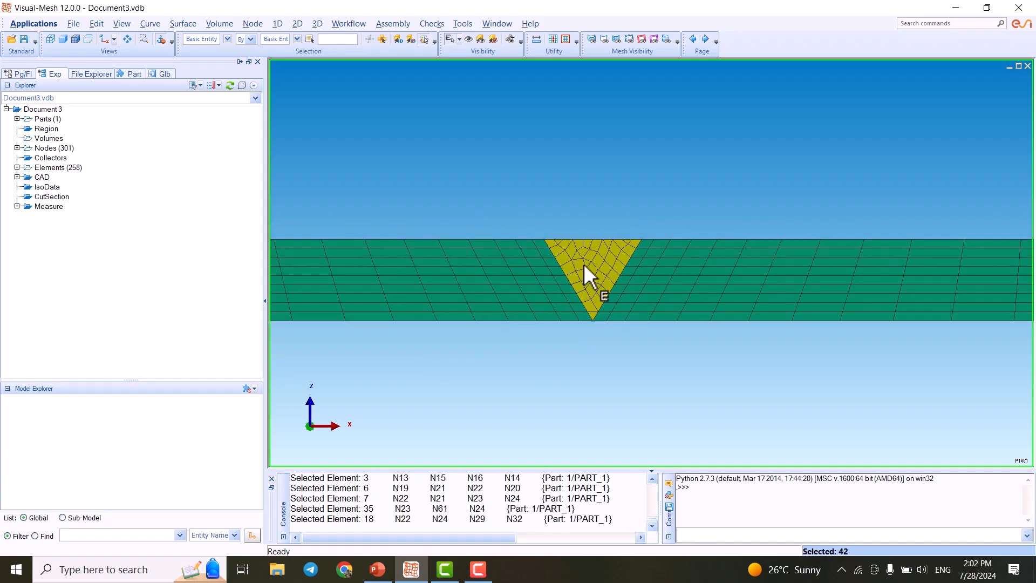
pyautogui.scroll(-1, 587, 267)
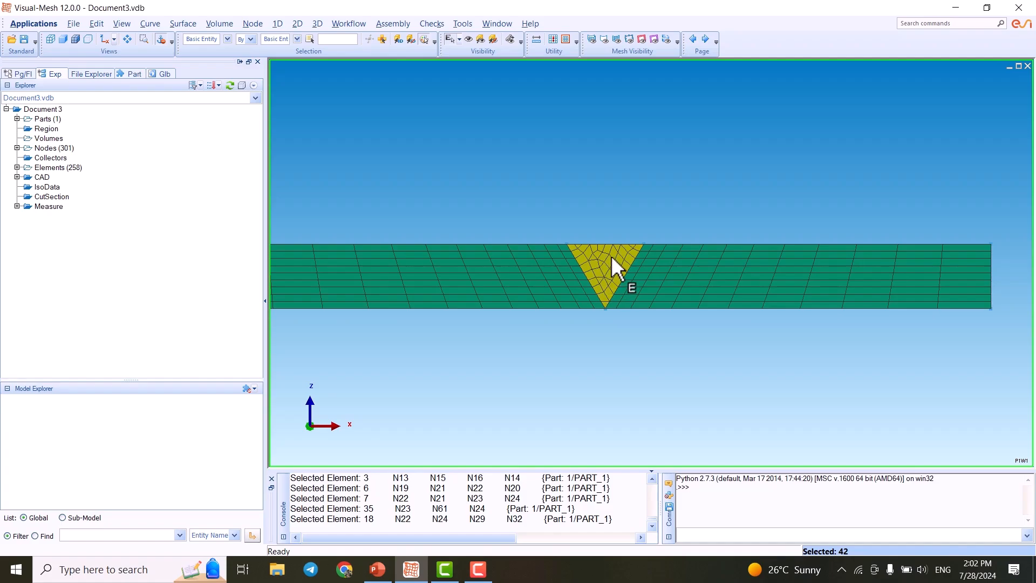
pyautogui.rightClick(611, 256)
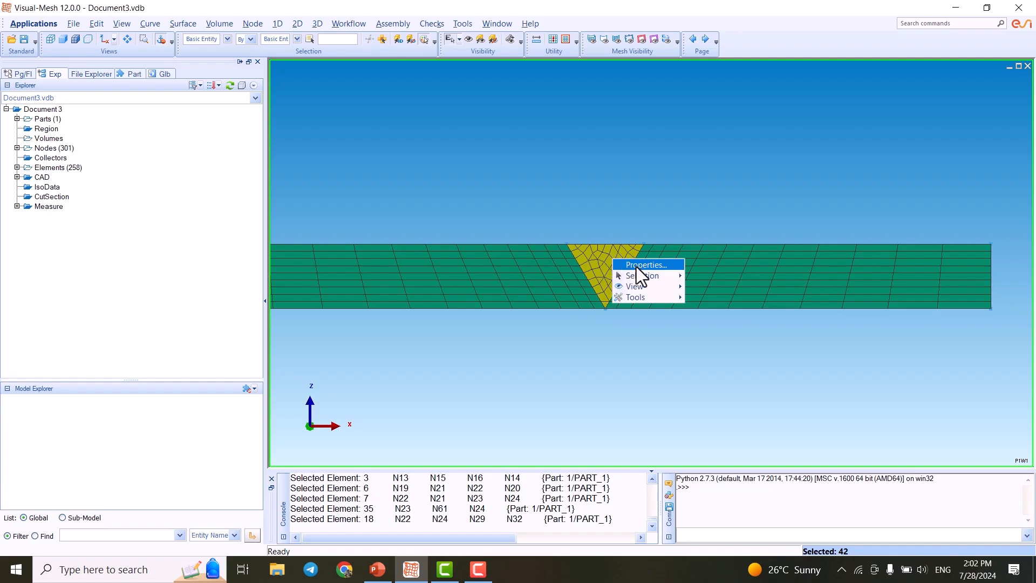
pyautogui.moveTo(673, 298)
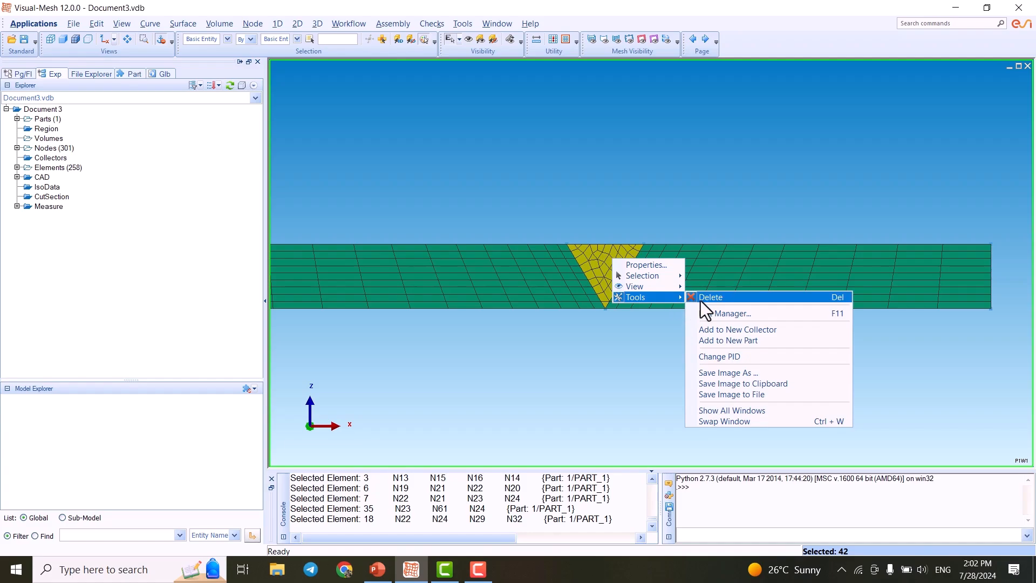
pyautogui.click(749, 342)
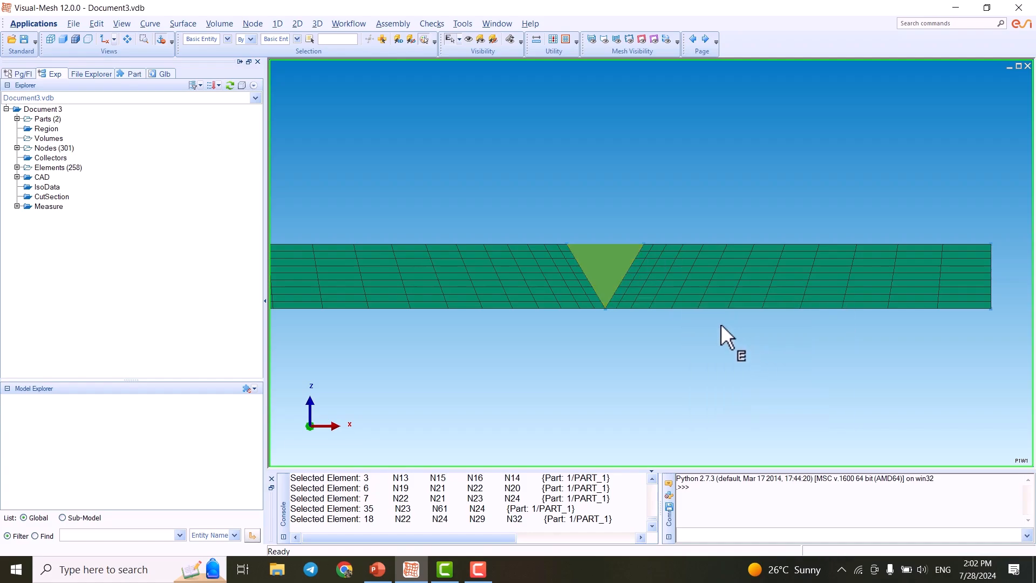
# - Expand the parts list and review the separate weld part in the model
pyautogui.click(17, 119)
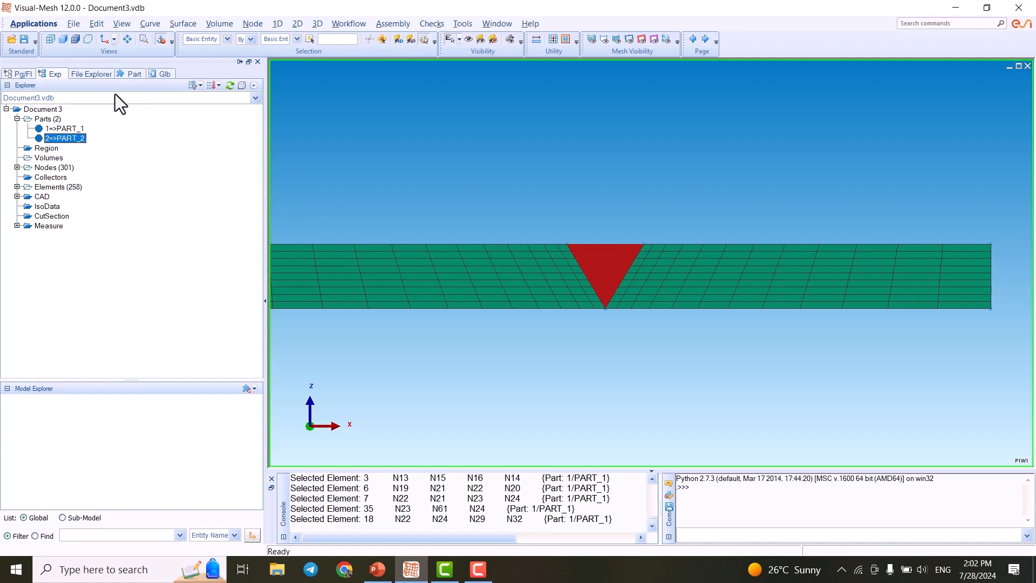
pyautogui.click(523, 125)
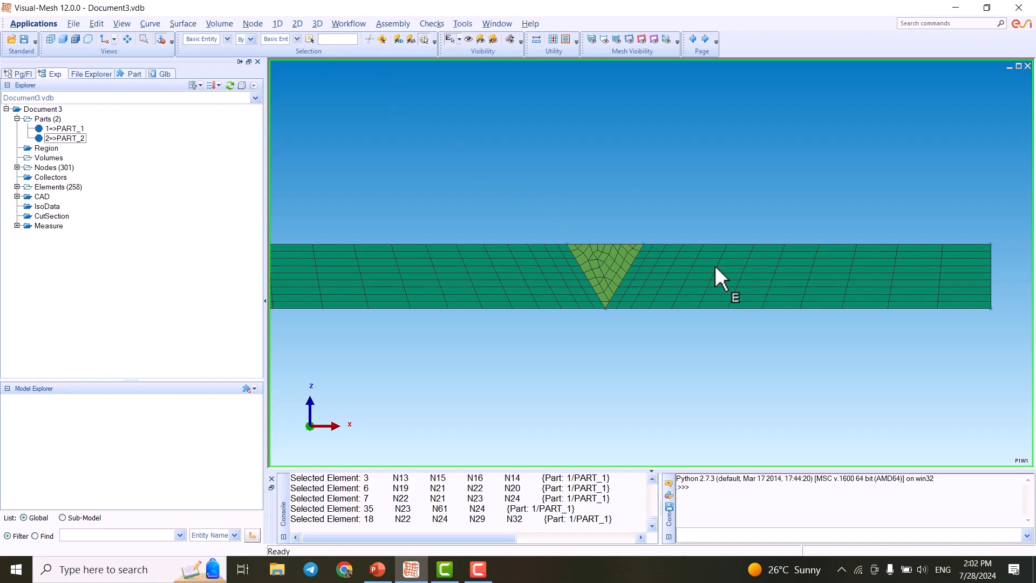
pyautogui.scroll(-2, 715, 264)
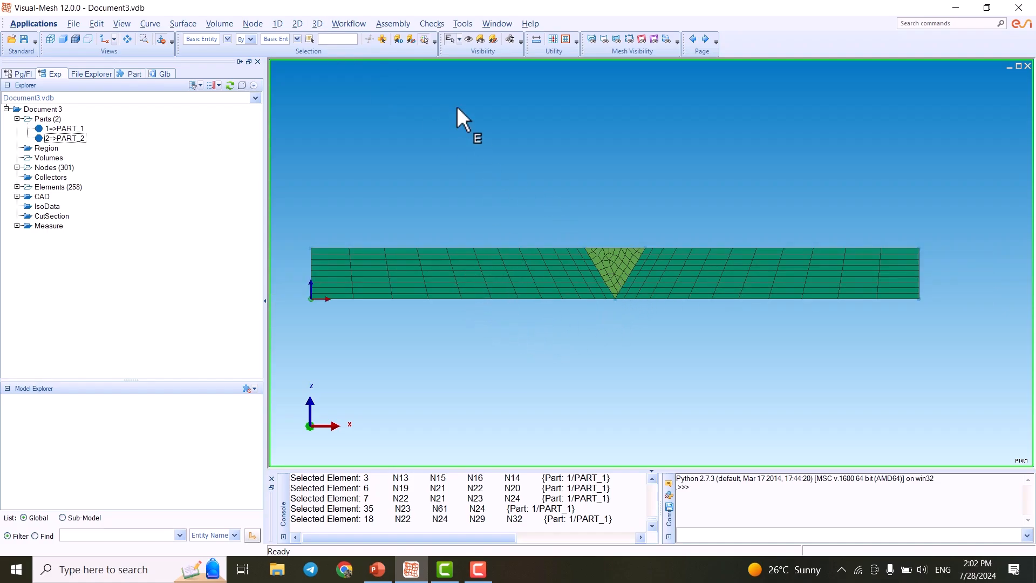
# - Open the Sweep (Drag) 3D tool and hide PART_1 so only the weld part is displayed
pyautogui.click(317, 23)
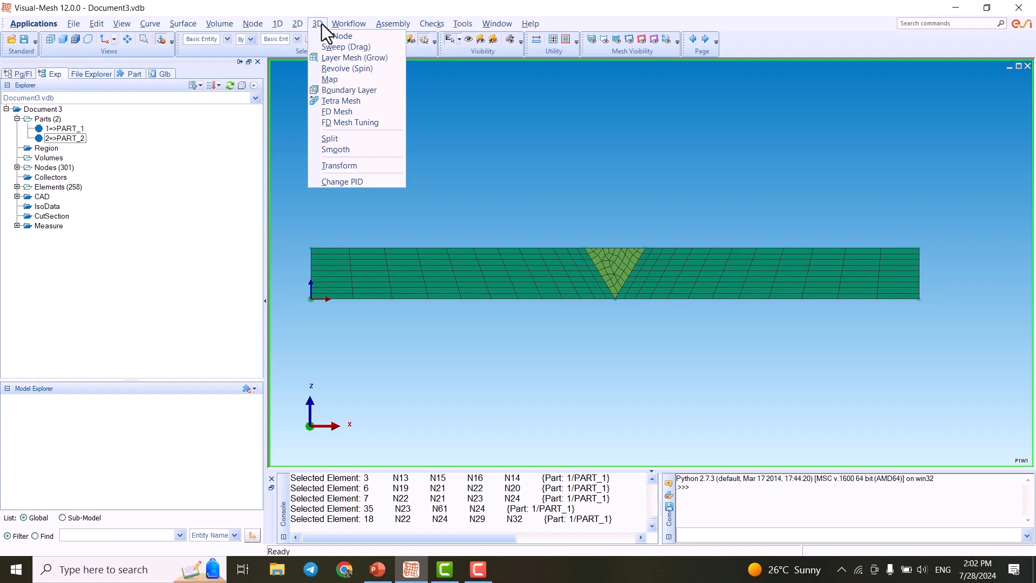
pyautogui.click(322, 24)
pyautogui.click(315, 24)
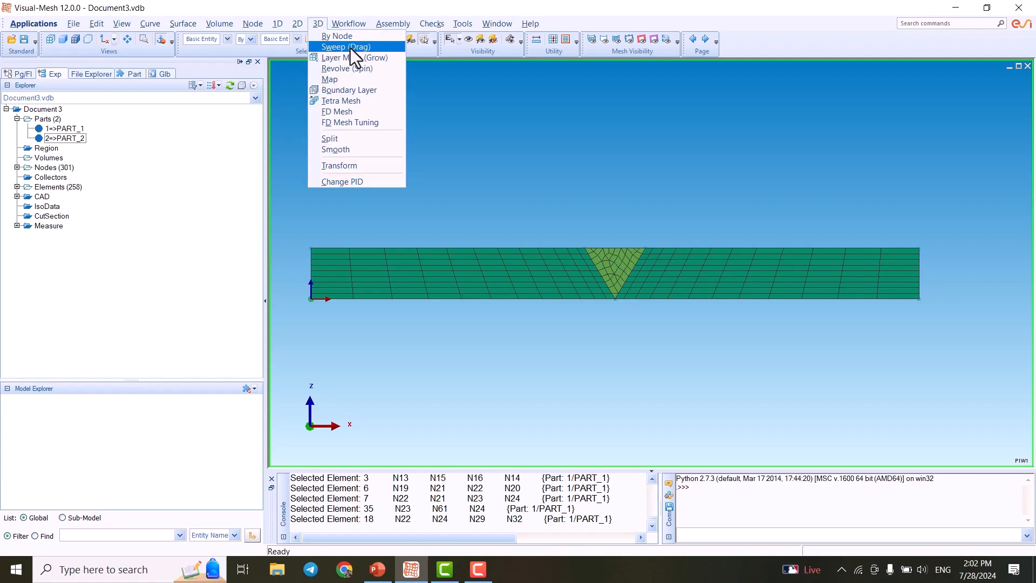
pyautogui.click(381, 48)
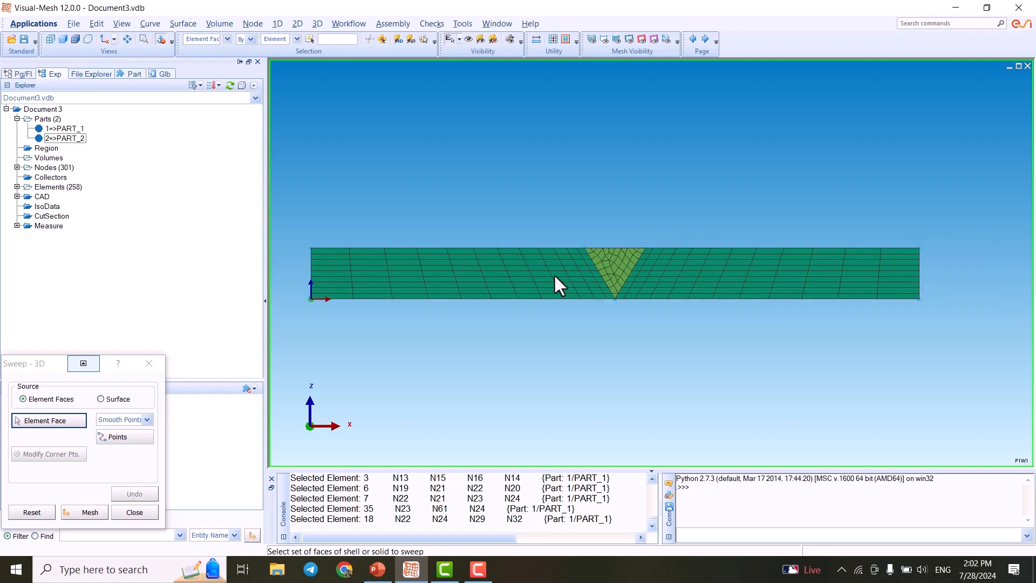
pyautogui.moveTo(34, 371); pyautogui.dragTo(163, 248)
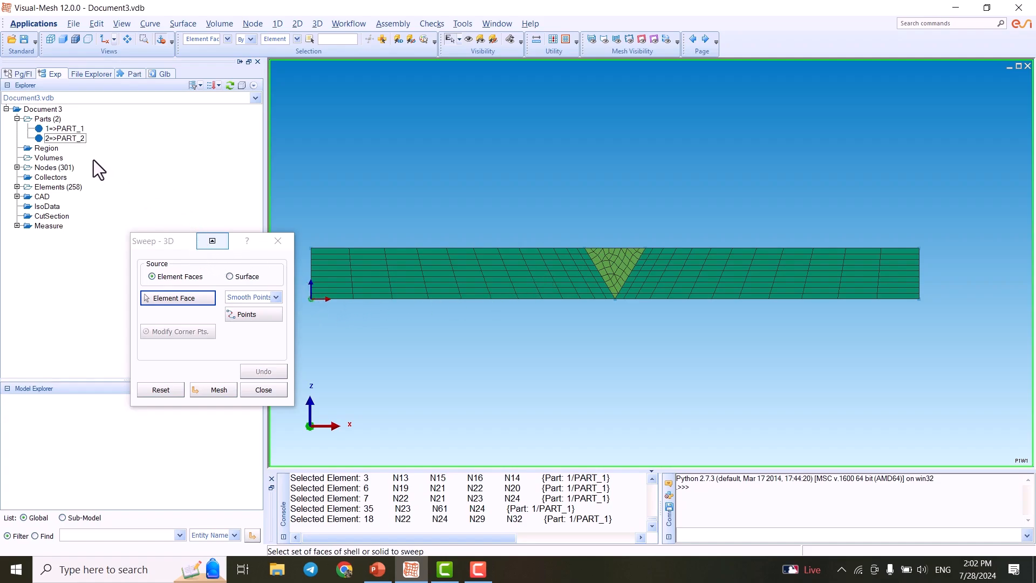
pyautogui.click(38, 128)
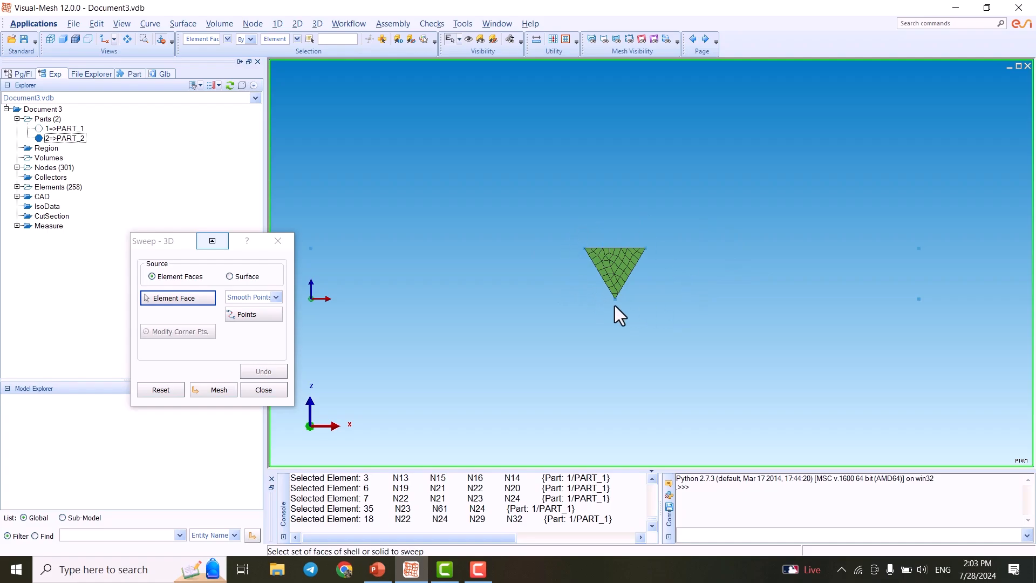
# - Select all weld element faces of PART_2 as the sweep source
pyautogui.scroll(2, 598, 274)
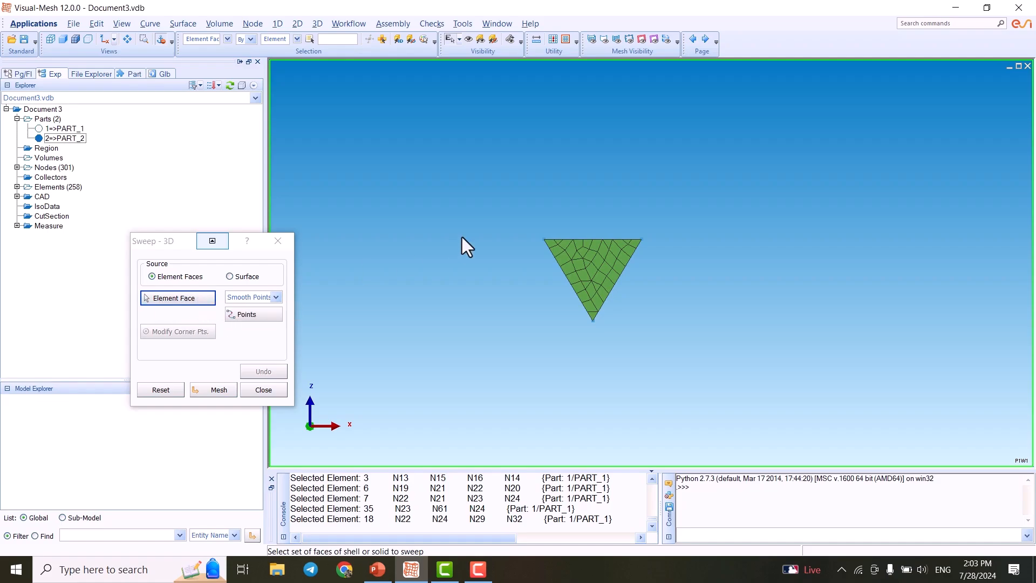
pyautogui.moveTo(484, 206); pyautogui.dragTo(726, 369)
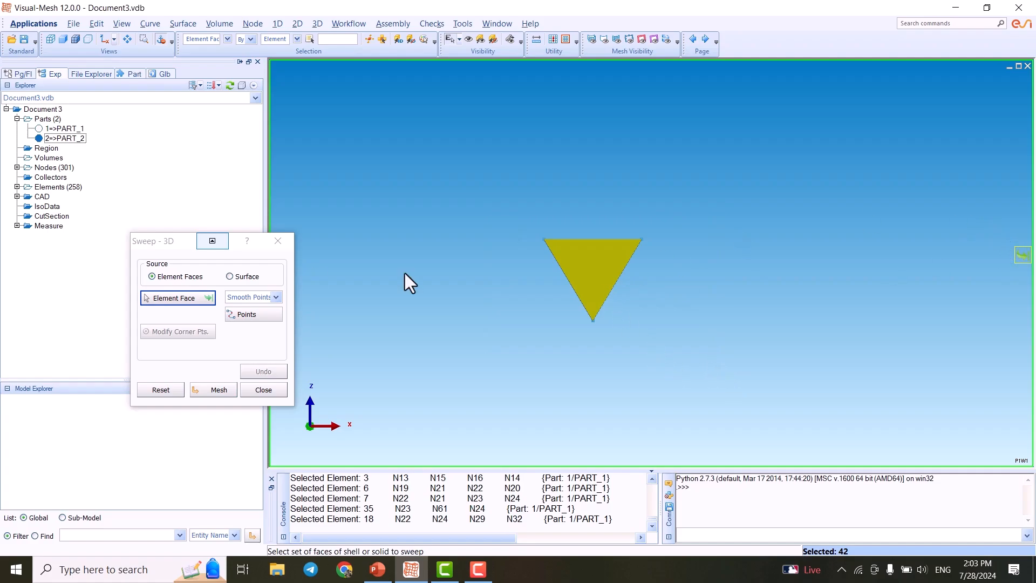
pyautogui.click(209, 299)
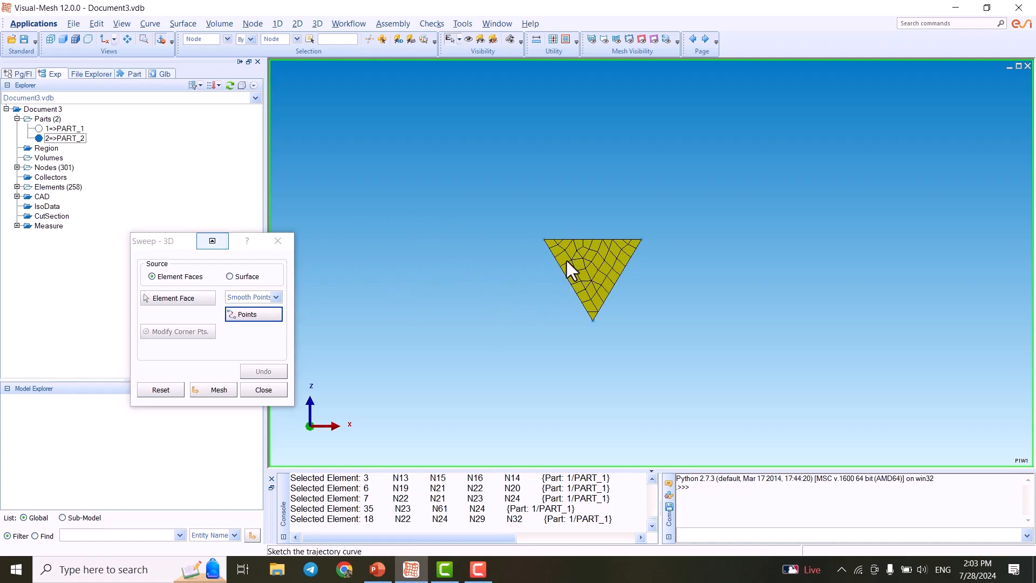
# - Set the sweep trajectory to a vector along the global Y axis using Standard Axis
pyautogui.click(275, 298)
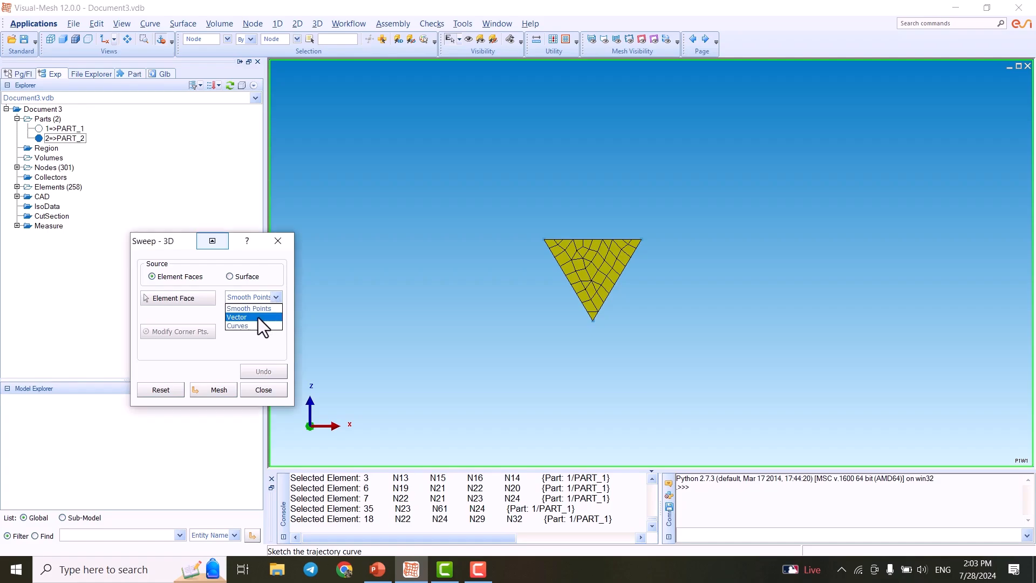
pyautogui.click(257, 317)
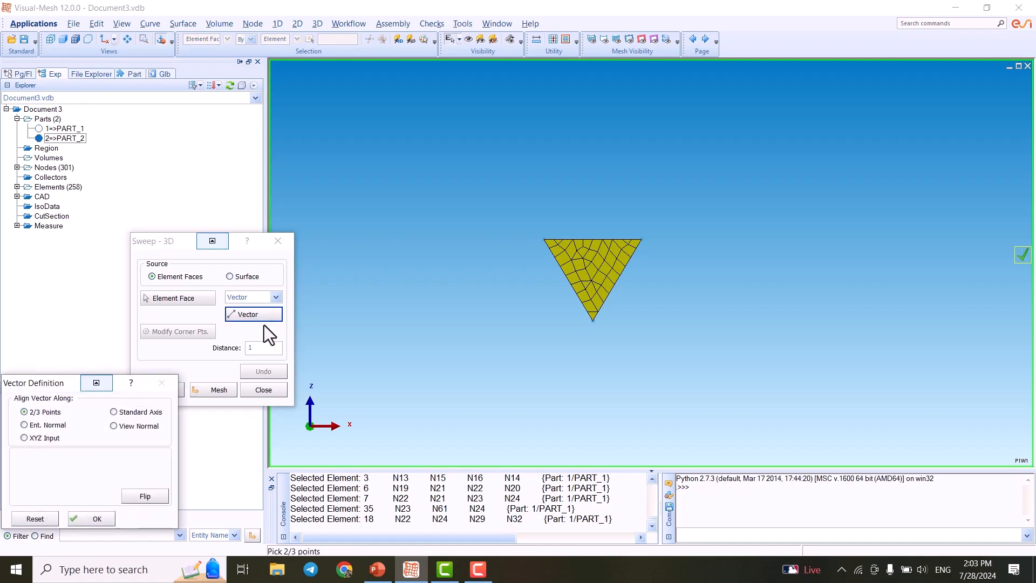
pyautogui.click(222, 387)
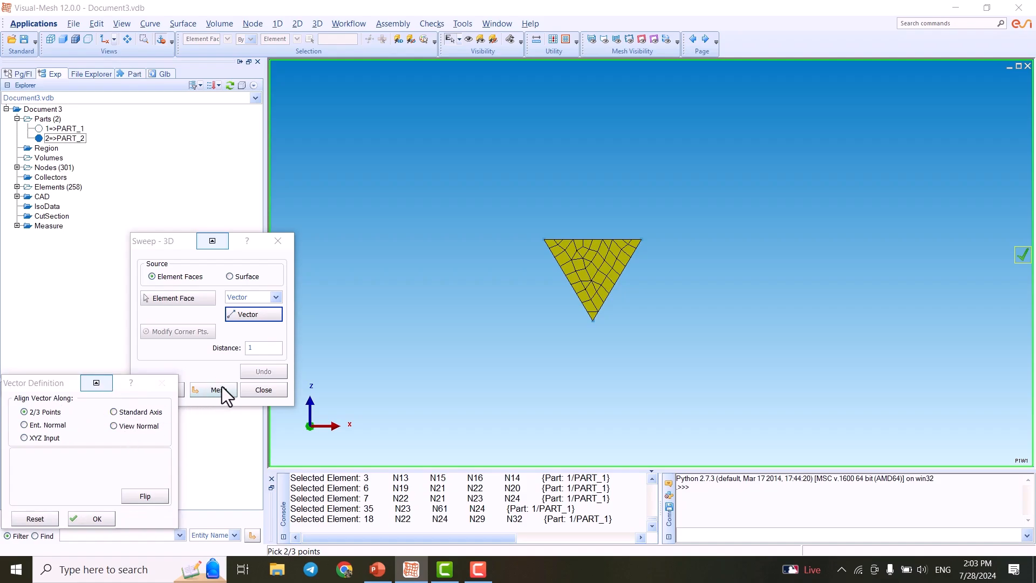
pyautogui.moveTo(28, 387); pyautogui.dragTo(107, 241)
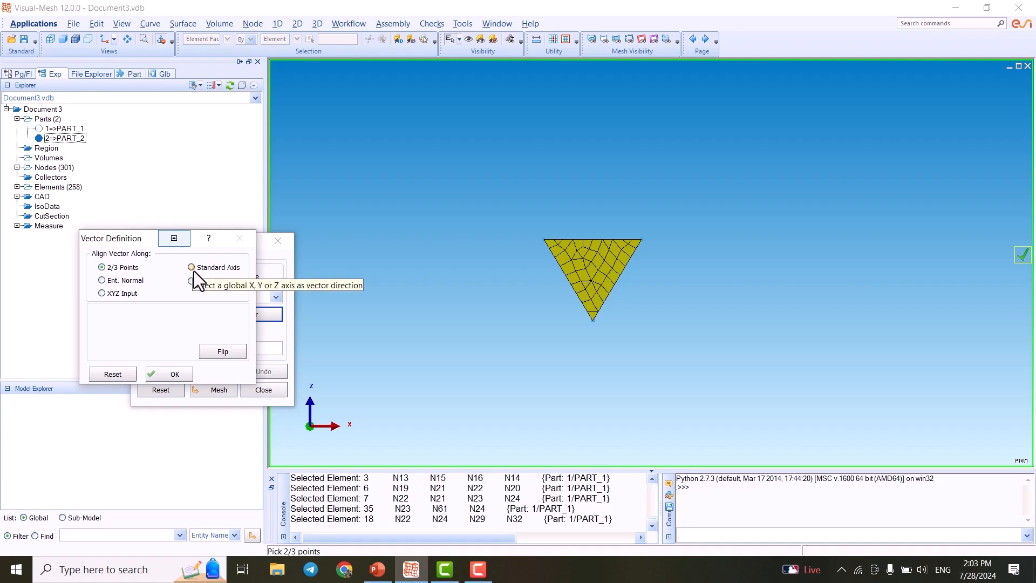
pyautogui.click(193, 270)
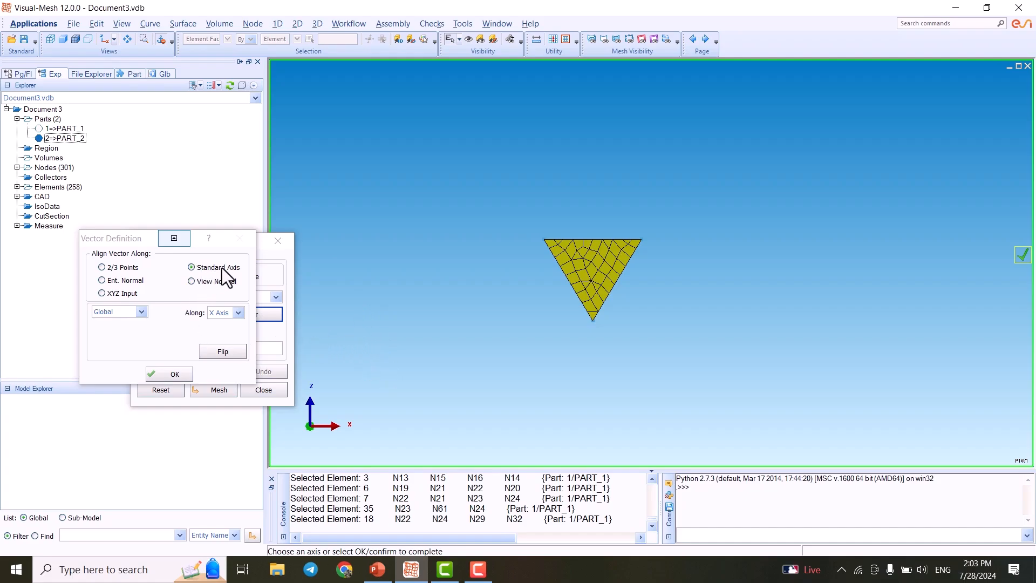
pyautogui.click(236, 313)
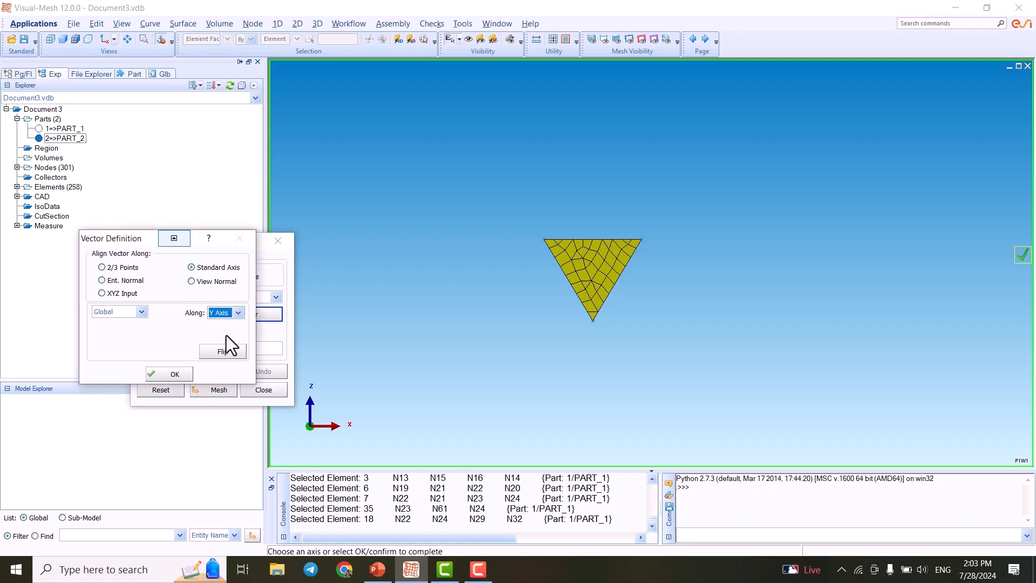
pyautogui.click(143, 311)
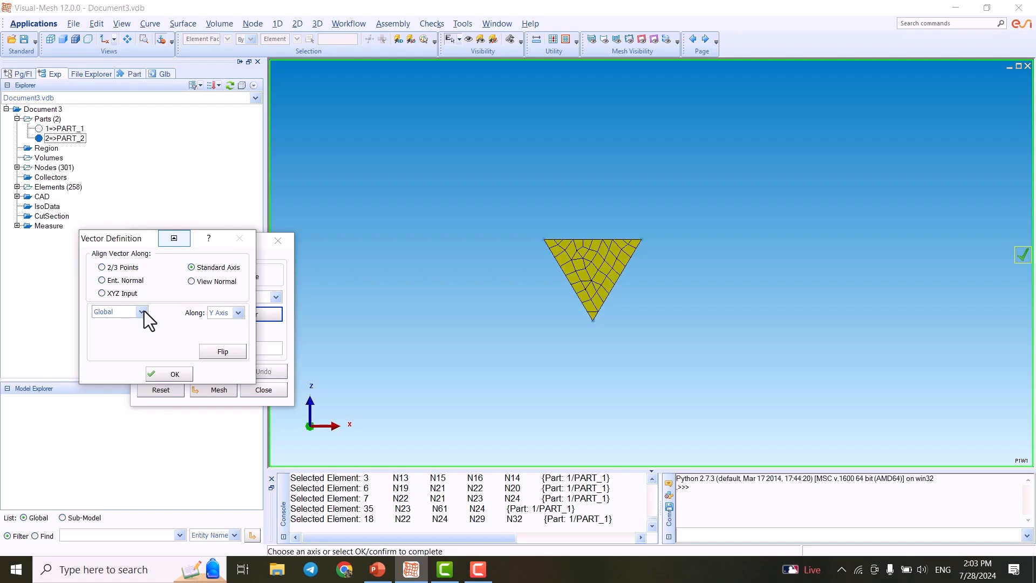
pyautogui.click(162, 375)
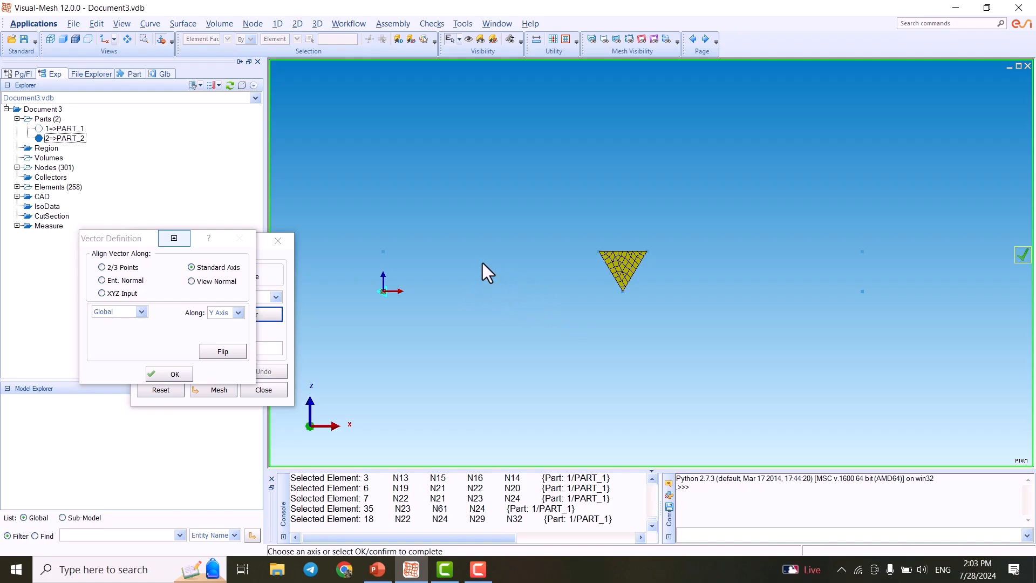
# - Toggle the sweep vector's direction to inspect it and accept the vector definition
pyautogui.moveTo(467, 258); pyautogui.dragTo(535, 310, button='middle')
pyautogui.moveTo(563, 368); pyautogui.dragTo(644, 249, button='middle')
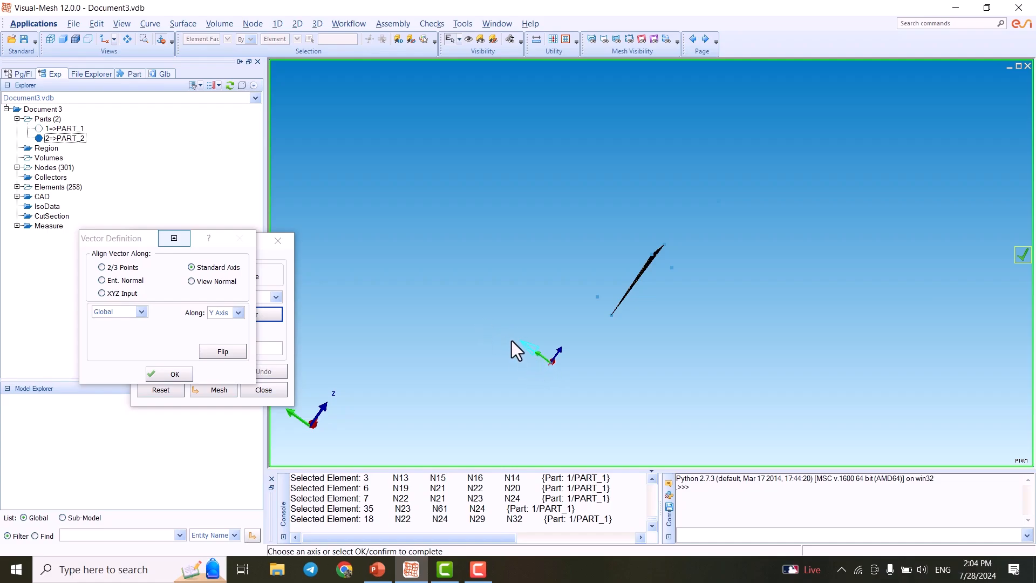
pyautogui.scroll(-2, 516, 342)
pyautogui.click(223, 352)
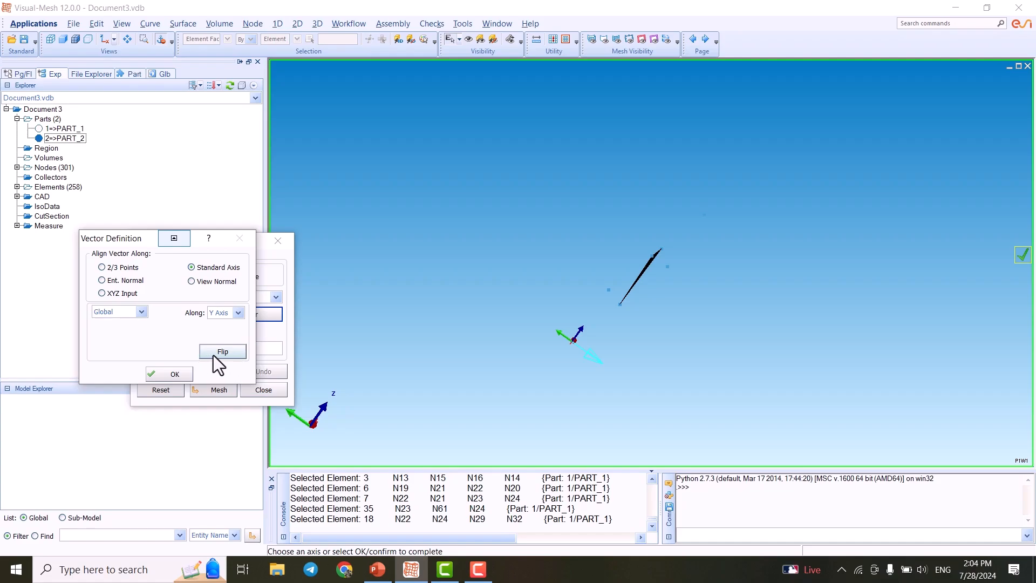
pyautogui.click(219, 351)
pyautogui.click(627, 361)
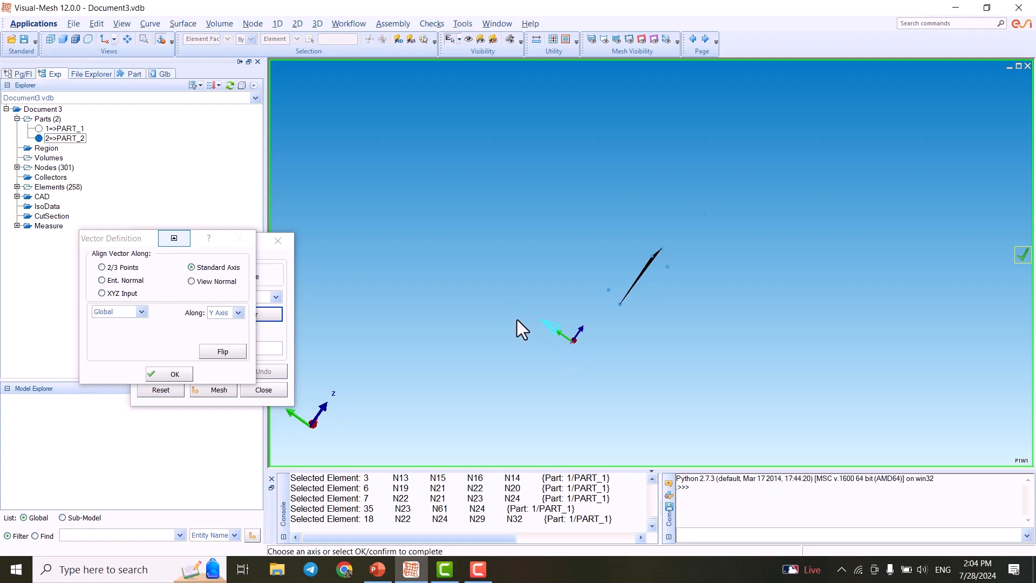
pyautogui.click(174, 375)
# - Set the sweep distance to 30 and open the 3D mesh settings for the sweep
pyautogui.doubleClick(256, 347)
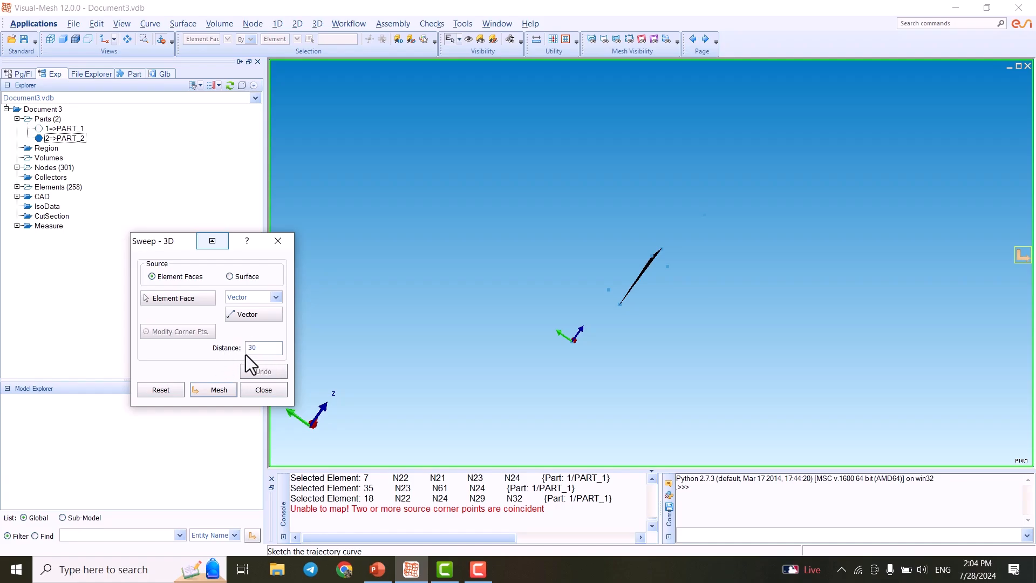
pyautogui.scroll(-3, 575, 332)
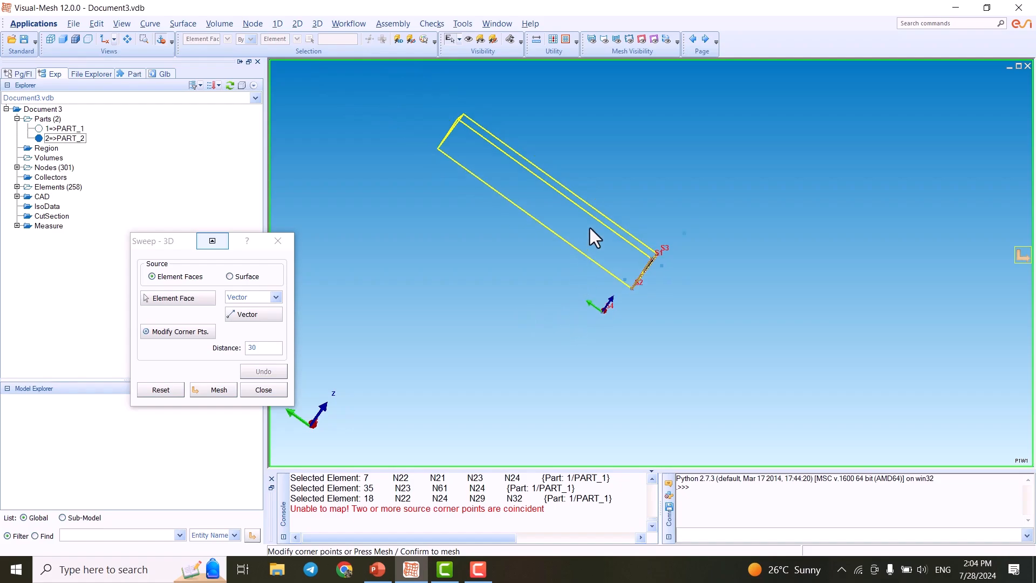
pyautogui.moveTo(603, 212); pyautogui.dragTo(524, 207, button='middle')
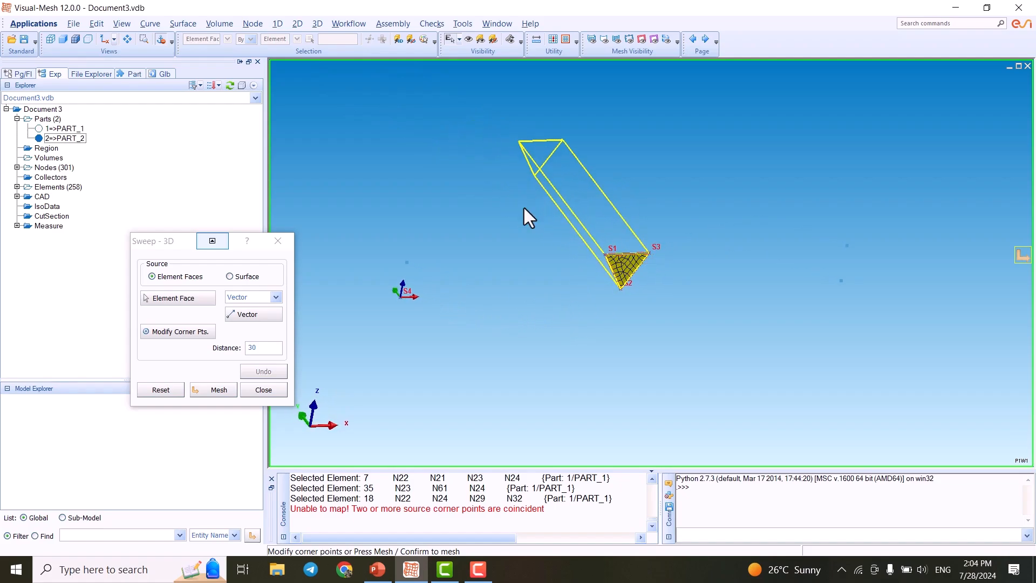
pyautogui.scroll(5, 589, 205)
pyautogui.scroll(-1, 505, 127)
pyautogui.scroll(-1, 571, 308)
pyautogui.moveTo(581, 254); pyautogui.dragTo(597, 308, button='middle')
pyautogui.scroll(1, 569, 251)
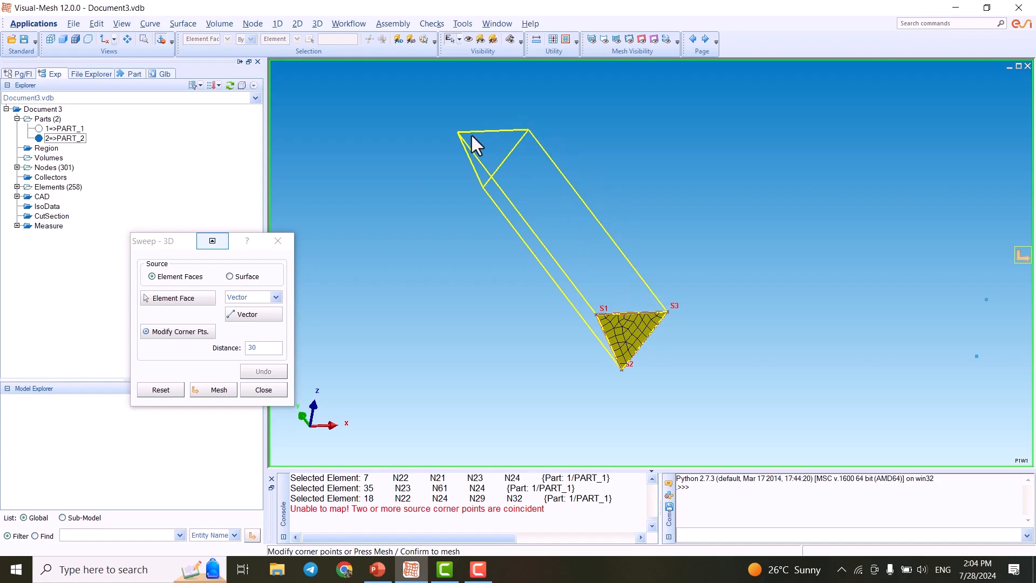
pyautogui.click(216, 388)
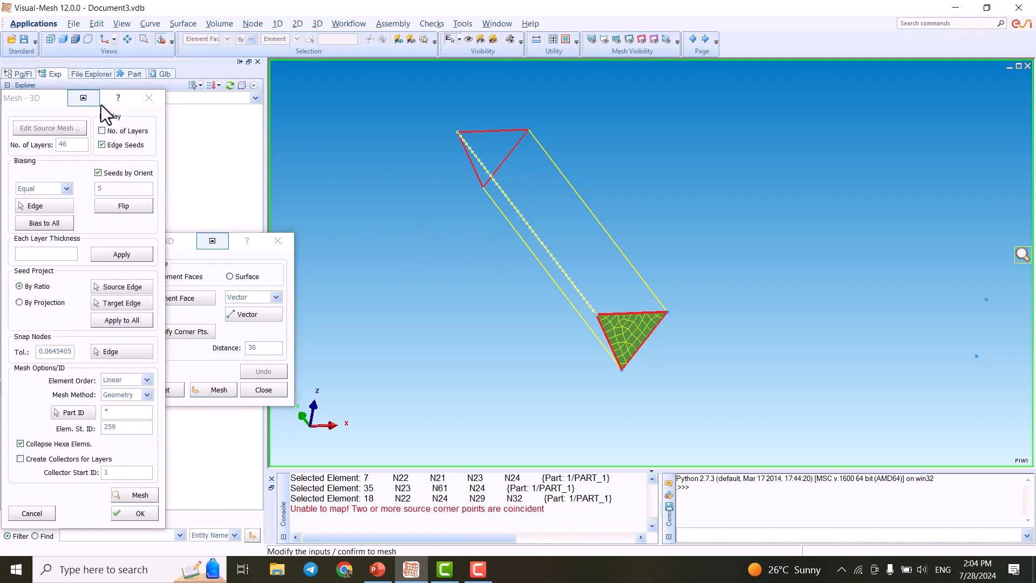
# - Set the number of layers to 60 and preview the swept weld mesh
pyautogui.moveTo(49, 98); pyautogui.dragTo(215, 60)
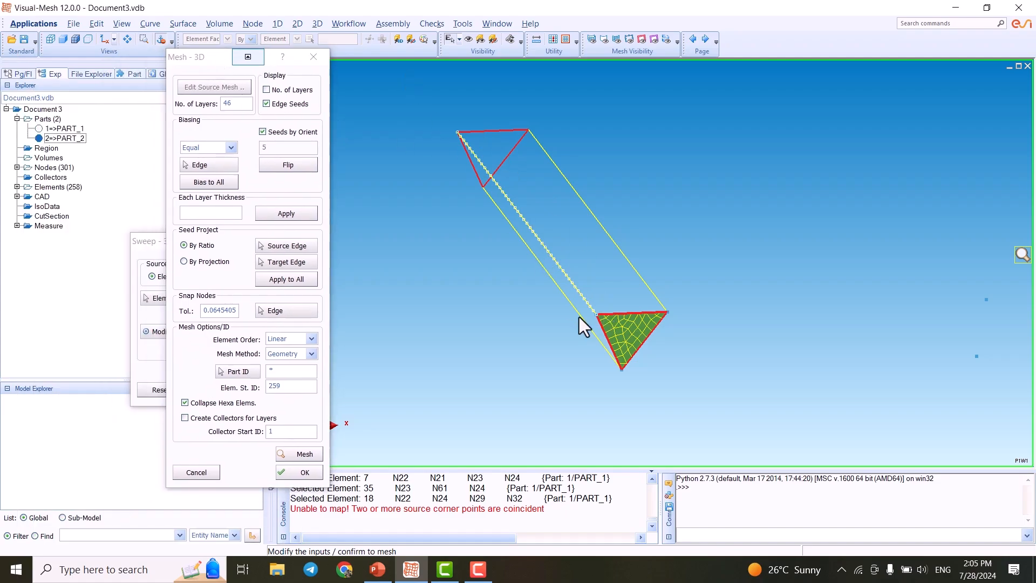
pyautogui.click(262, 132)
pyautogui.doubleClick(246, 102)
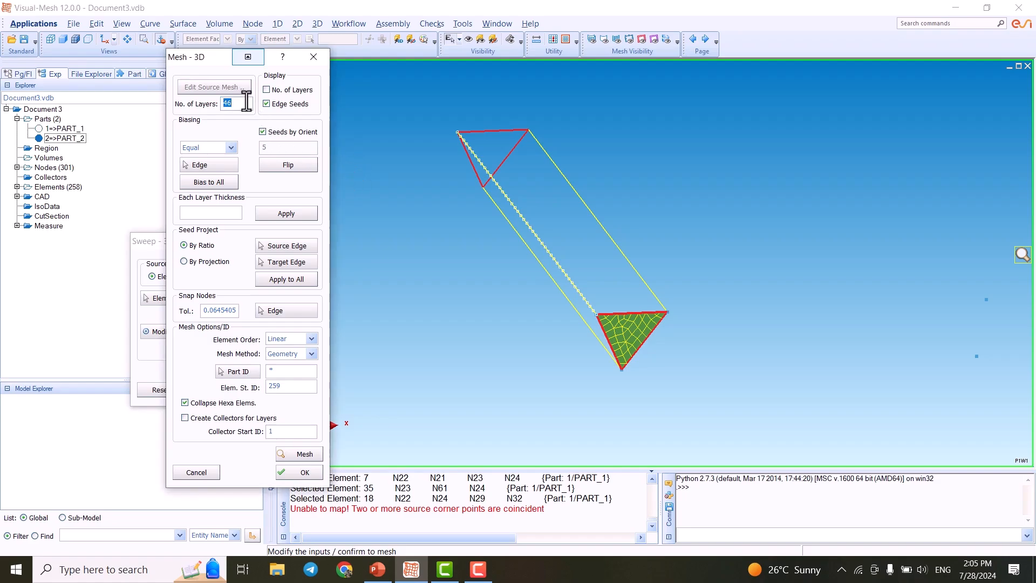
pyautogui.write('60')
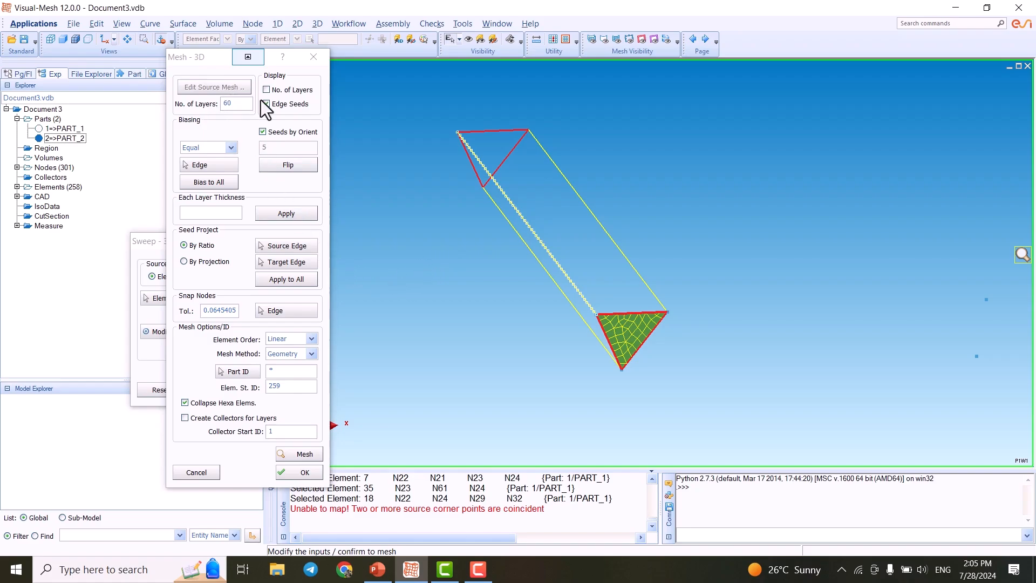
pyautogui.doubleClick(239, 102)
pyautogui.click(296, 454)
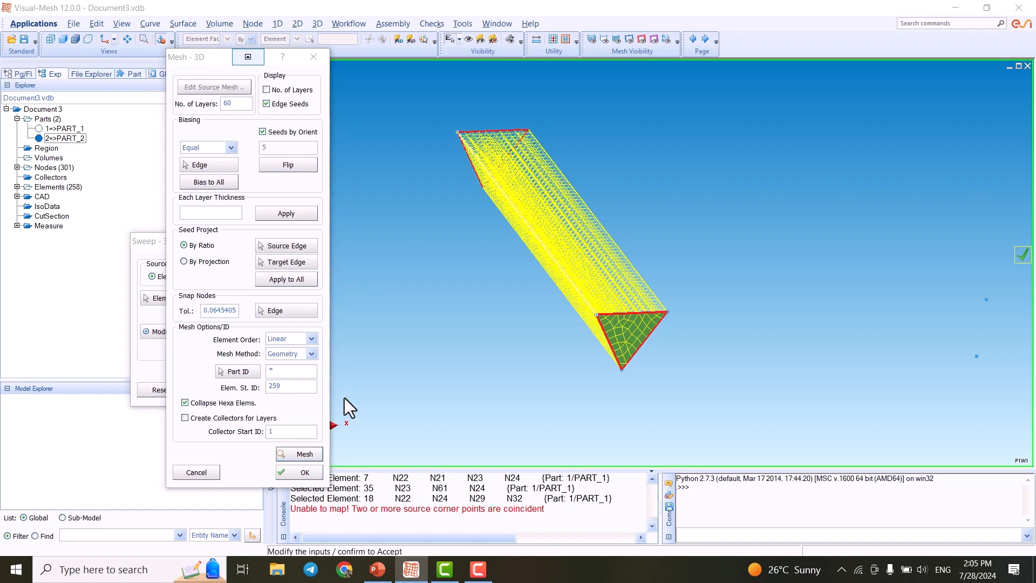
# - Increase the number of layers to 90 and regenerate the swept mesh preview
pyautogui.scroll(3, 562, 275)
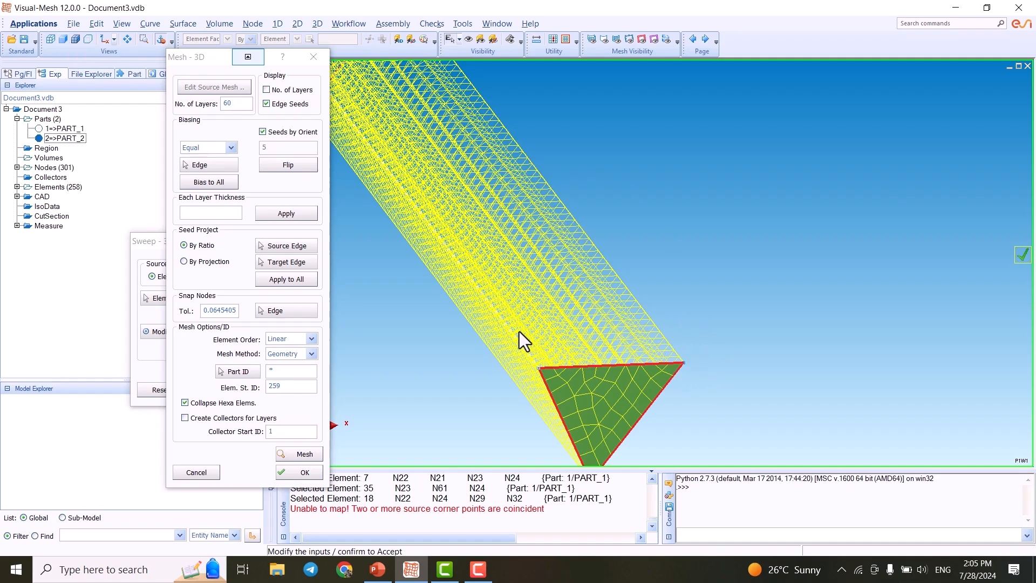
pyautogui.scroll(3, 665, 388)
pyautogui.moveTo(636, 365); pyautogui.dragTo(728, 352, button='middle')
pyautogui.moveTo(785, 317); pyautogui.dragTo(759, 326, button='middle')
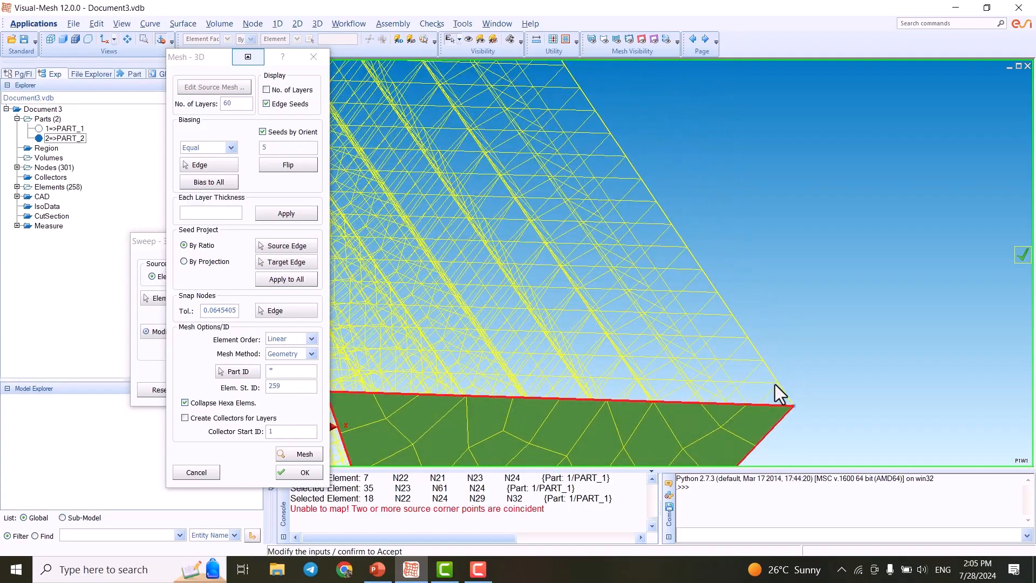
pyautogui.moveTo(768, 363); pyautogui.dragTo(773, 313, button='middle')
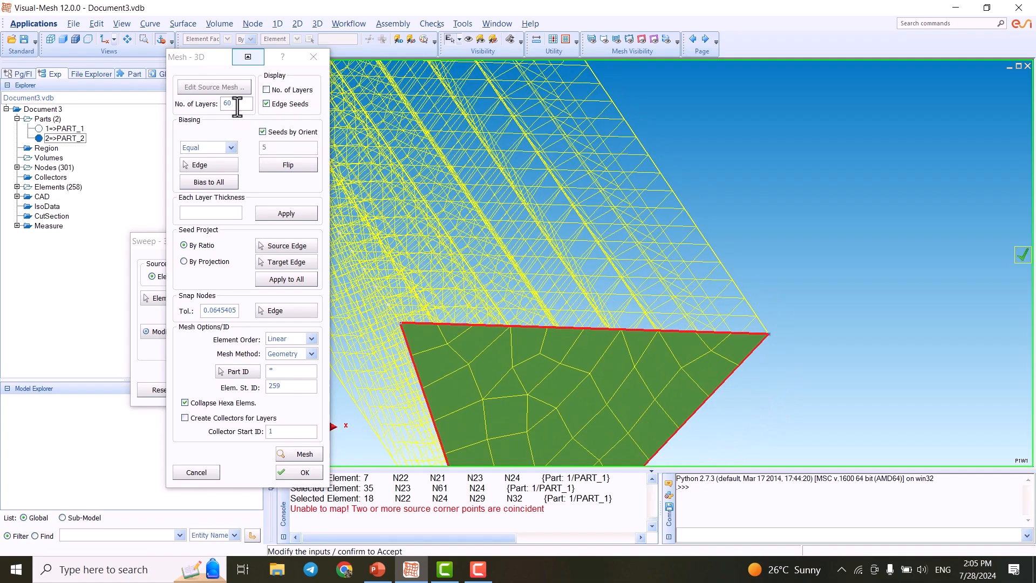
pyautogui.doubleClick(238, 104)
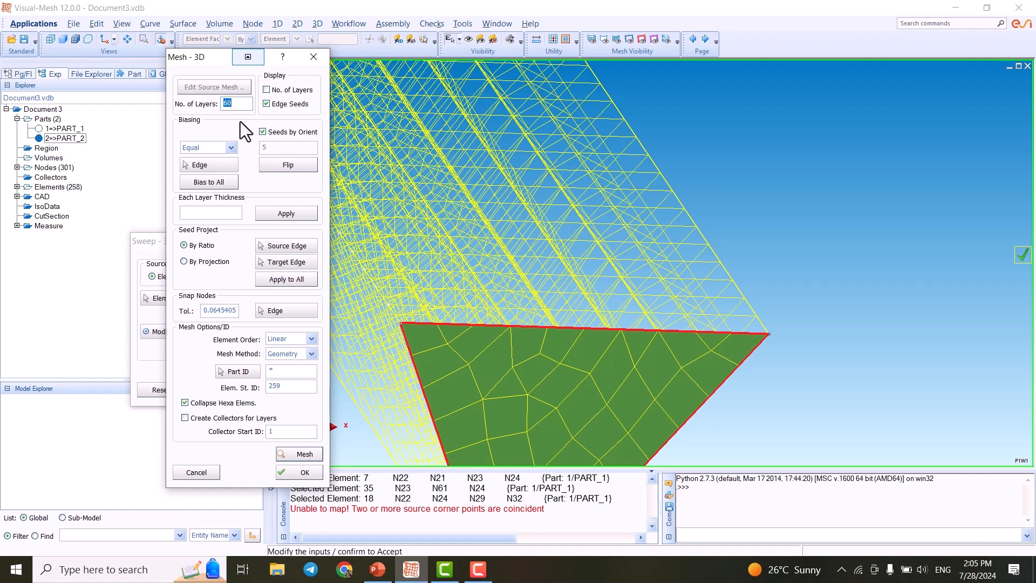
pyautogui.scroll(3, 730, 338)
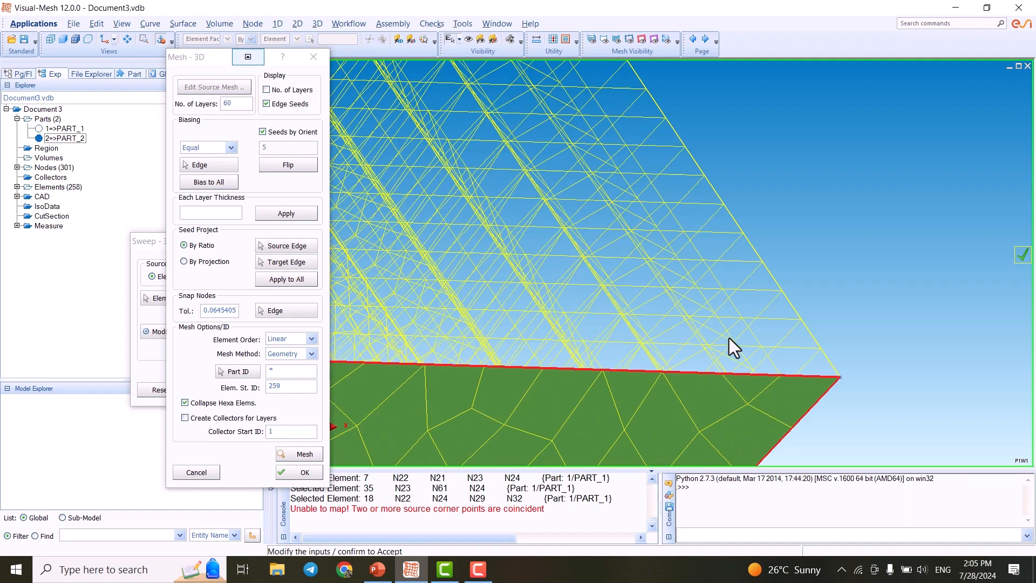
pyautogui.scroll(-3, 730, 337)
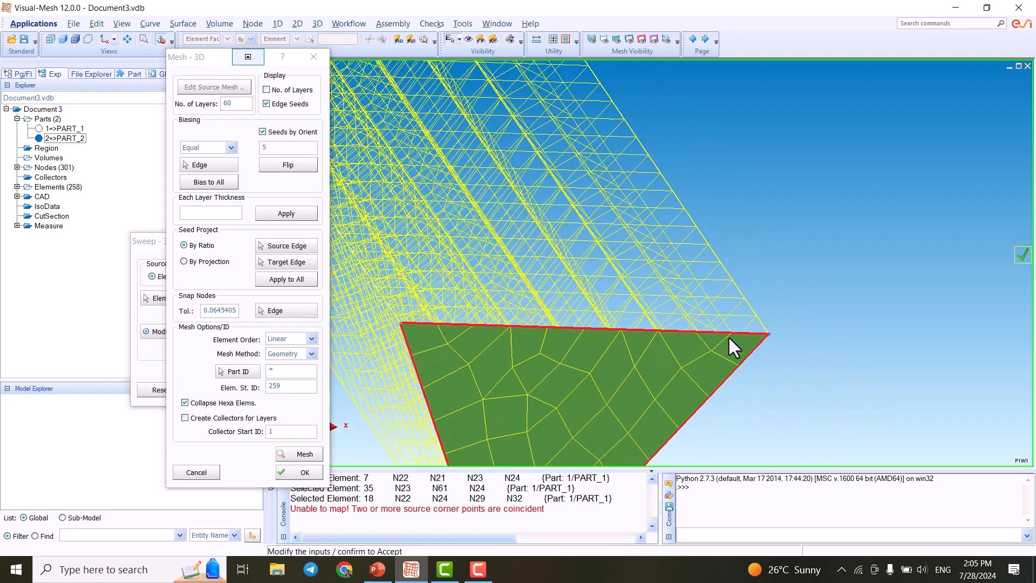
pyautogui.click(245, 99)
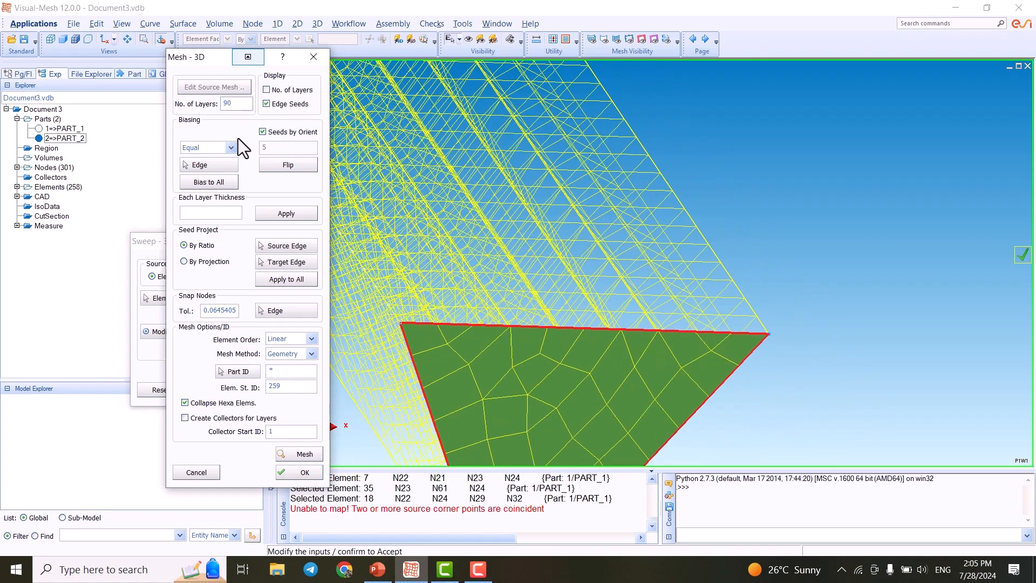
pyautogui.click(299, 449)
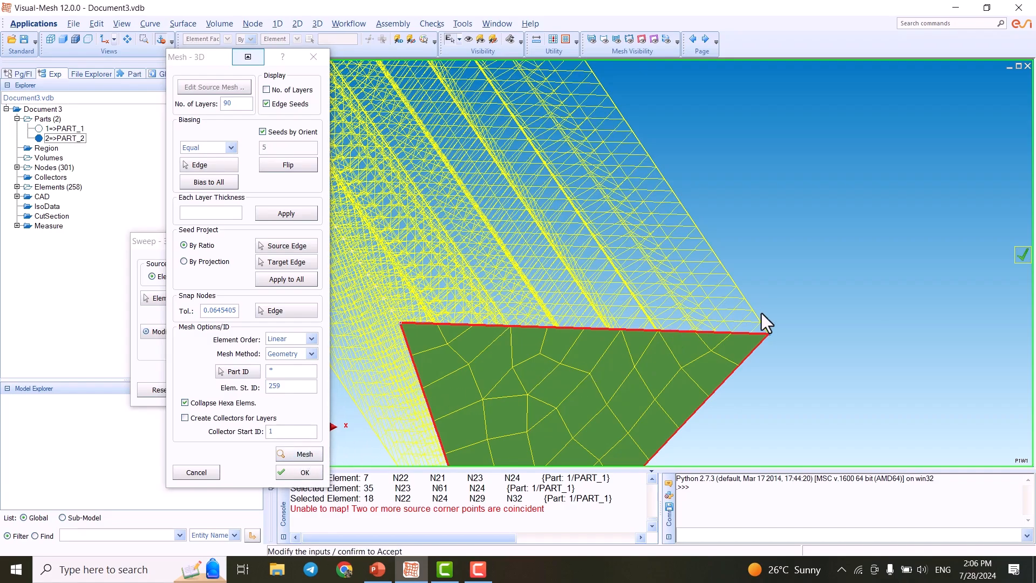
# - Set the number of layers back to 60 and generate the swept weld mesh
pyautogui.scroll(3, 763, 313)
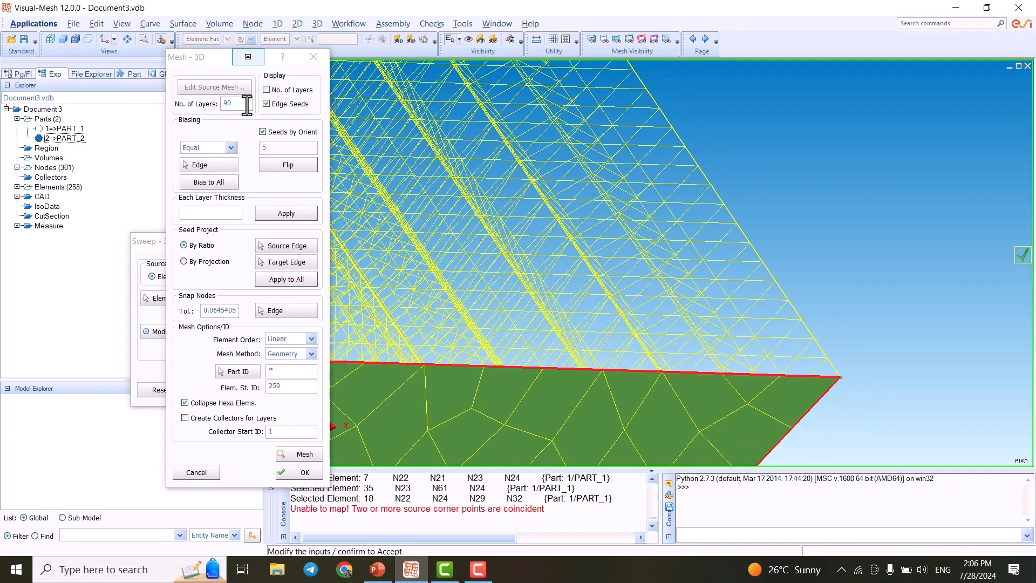
pyautogui.click(245, 105)
pyautogui.write('60')
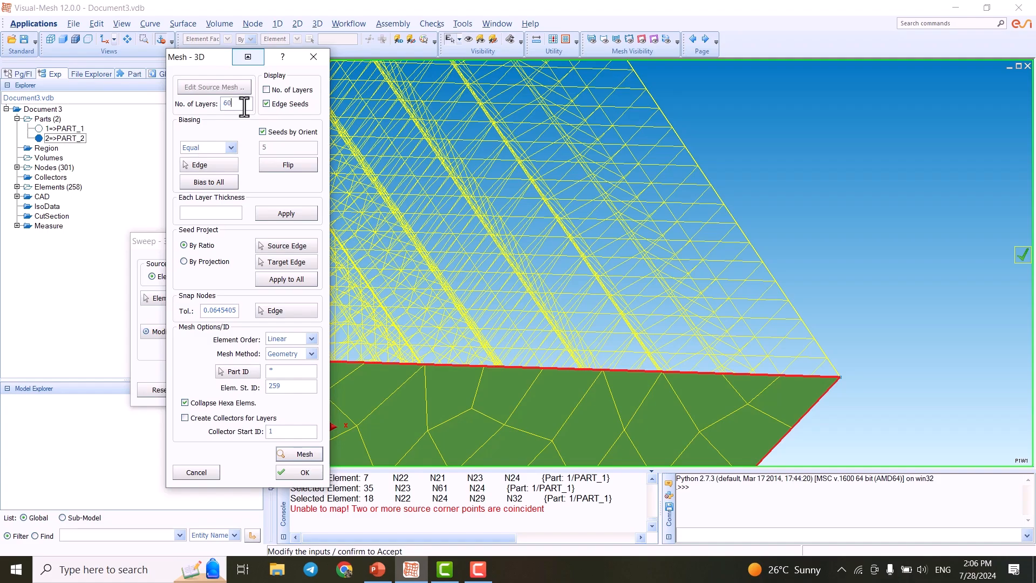
pyautogui.click(295, 454)
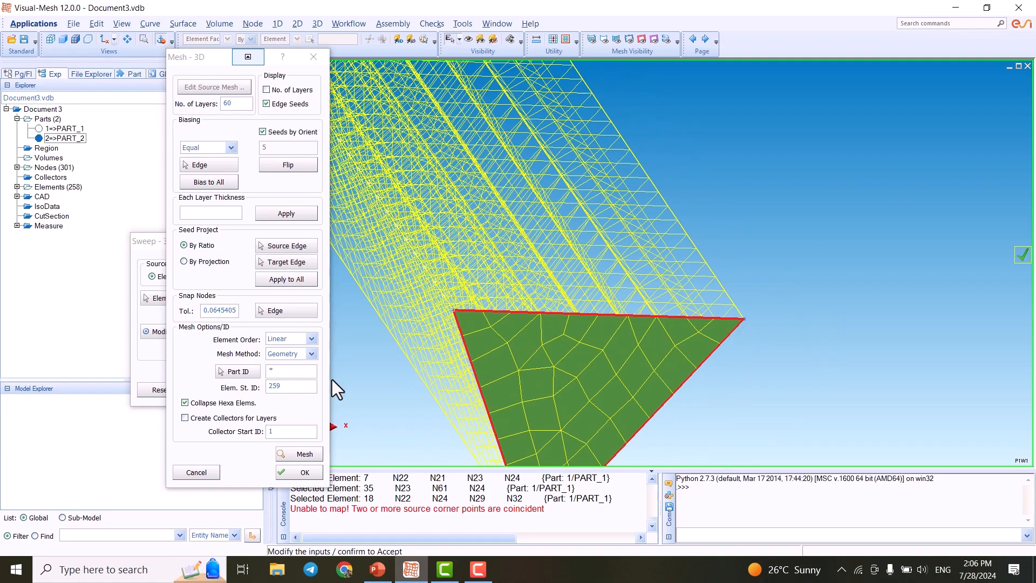
pyautogui.click(303, 477)
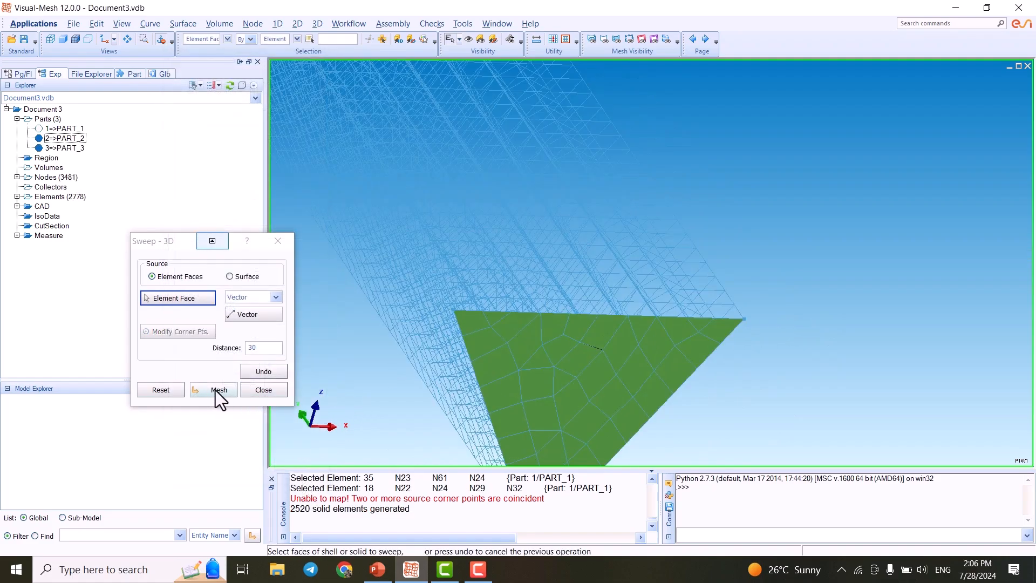
# - Inspect the swept weld mesh from different angles and close the Sweep dialog
pyautogui.click(76, 39)
pyautogui.scroll(-3, 663, 265)
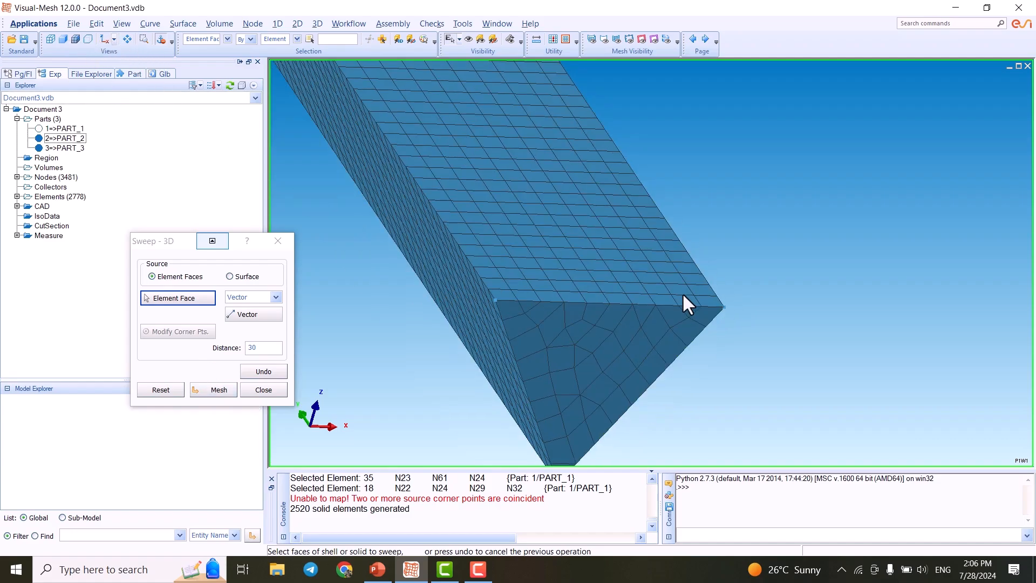
pyautogui.moveTo(658, 271); pyautogui.dragTo(723, 354, button='middle')
pyautogui.scroll(2, 616, 282)
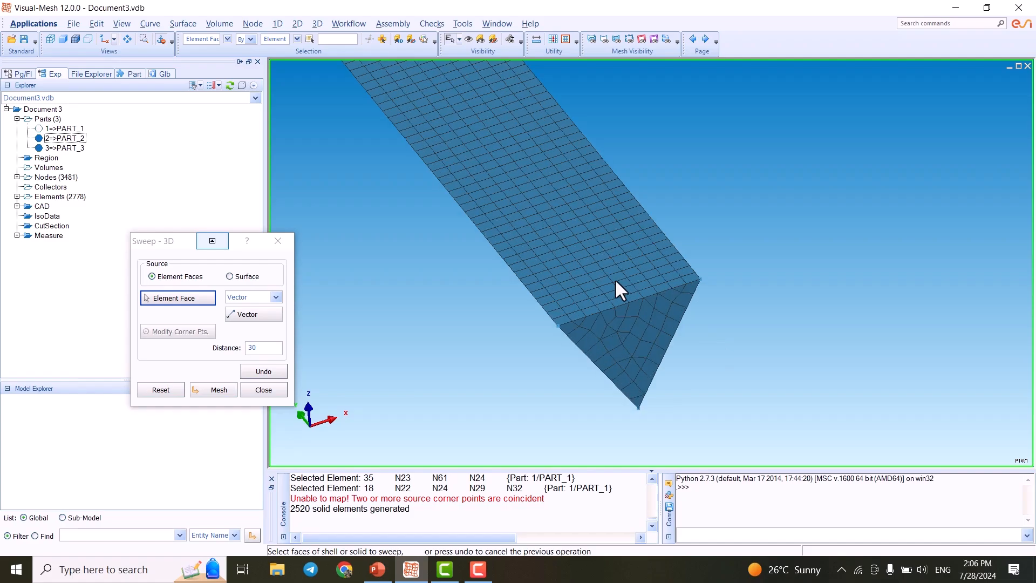
pyautogui.click(260, 390)
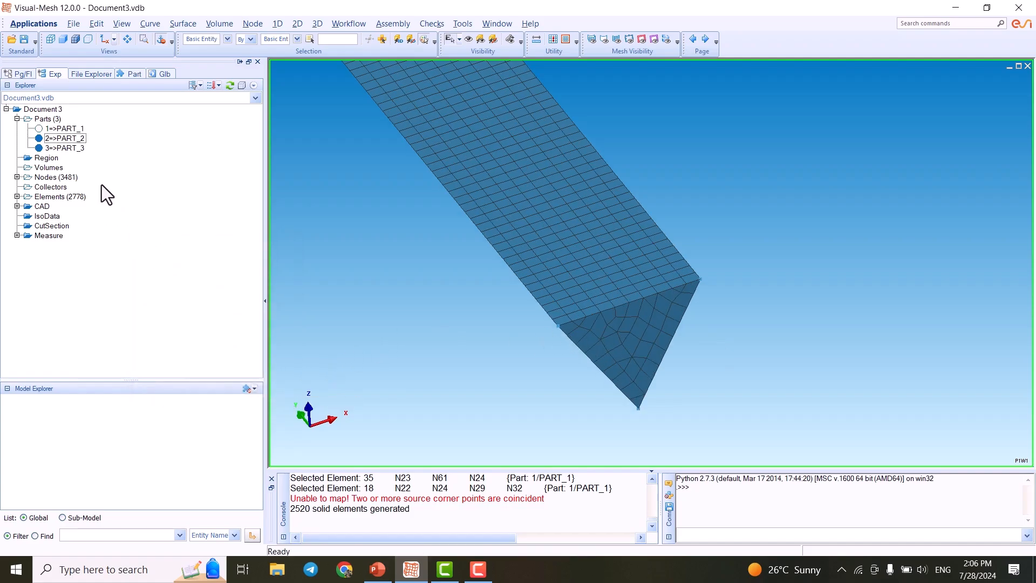
# - Toggle part visibility so only the new swept weld part is displayed, and inspect it
pyautogui.click(40, 128)
pyautogui.scroll(-2, 464, 156)
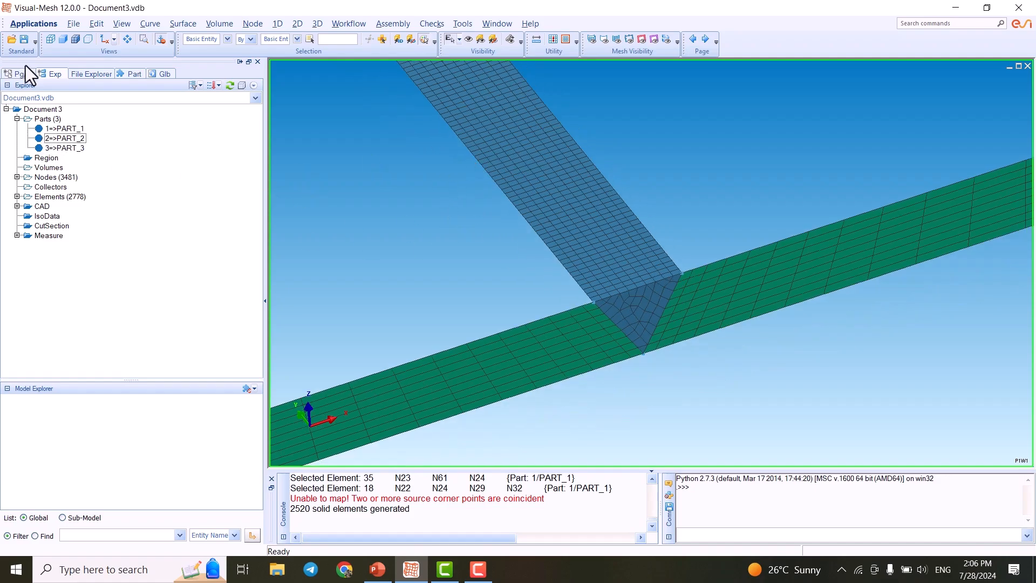
pyautogui.click(40, 148)
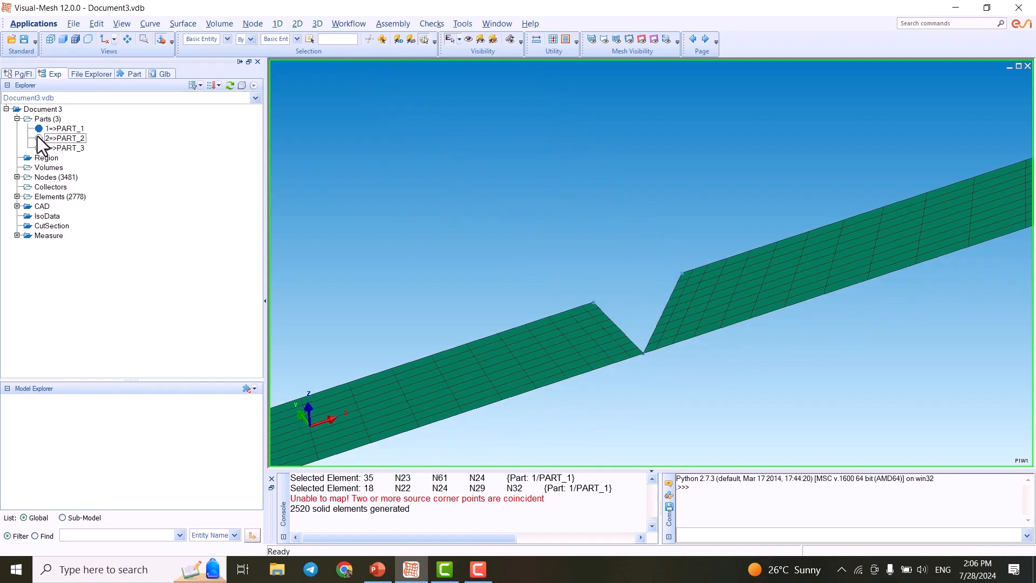
pyautogui.click(39, 129)
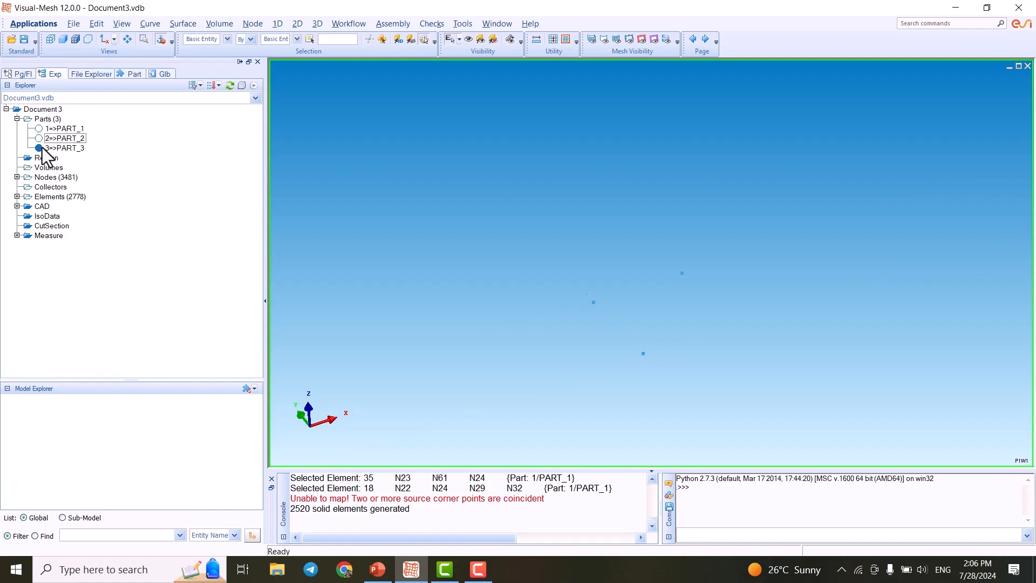
pyautogui.scroll(-3, 672, 333)
pyautogui.scroll(3, 658, 324)
pyautogui.moveTo(617, 268); pyautogui.dragTo(649, 319, button='middle')
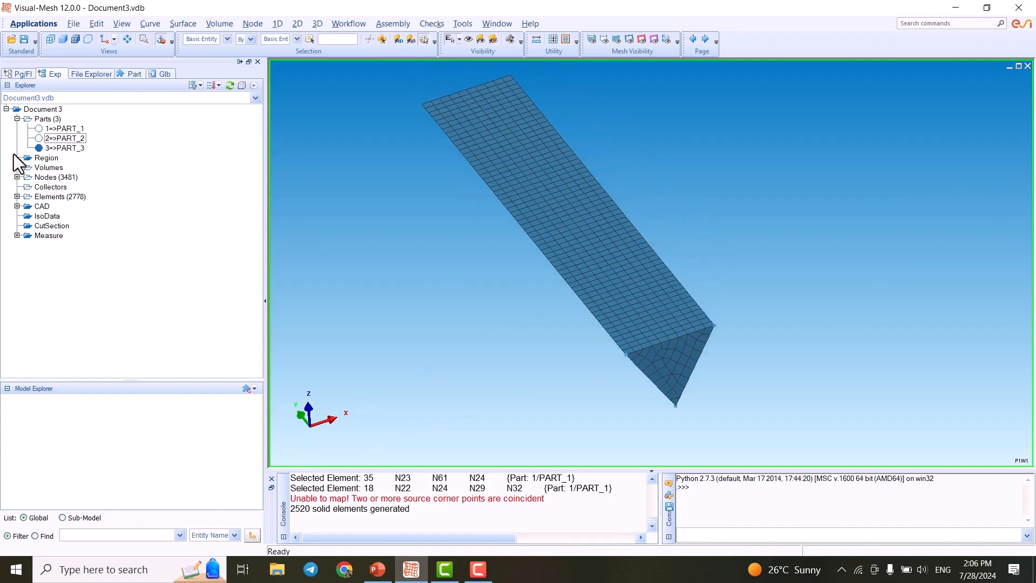
# - Open the properties of part 3 to review its contents, then close them
pyautogui.click(61, 147)
pyautogui.rightClick(61, 148)
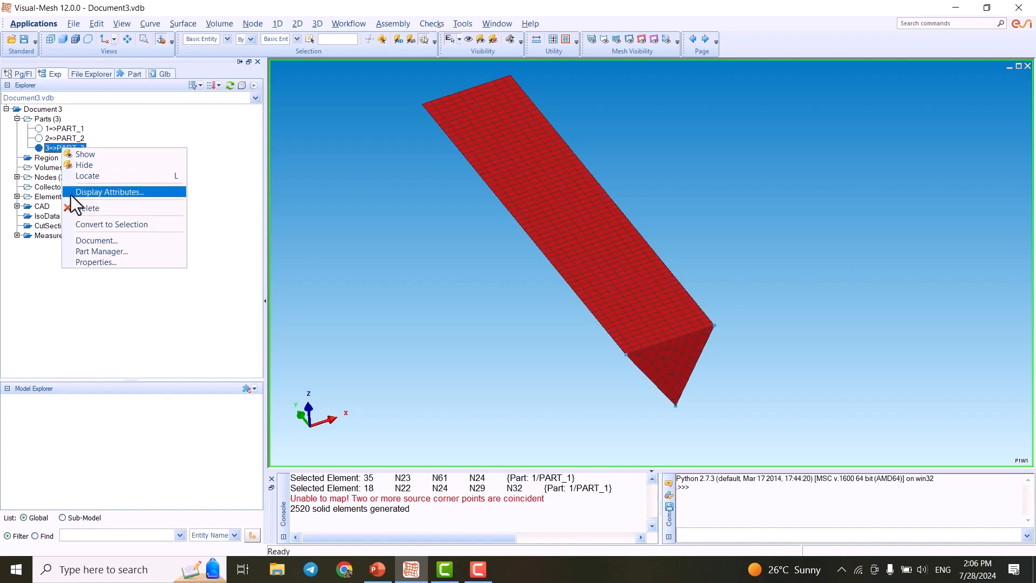
pyautogui.click(83, 263)
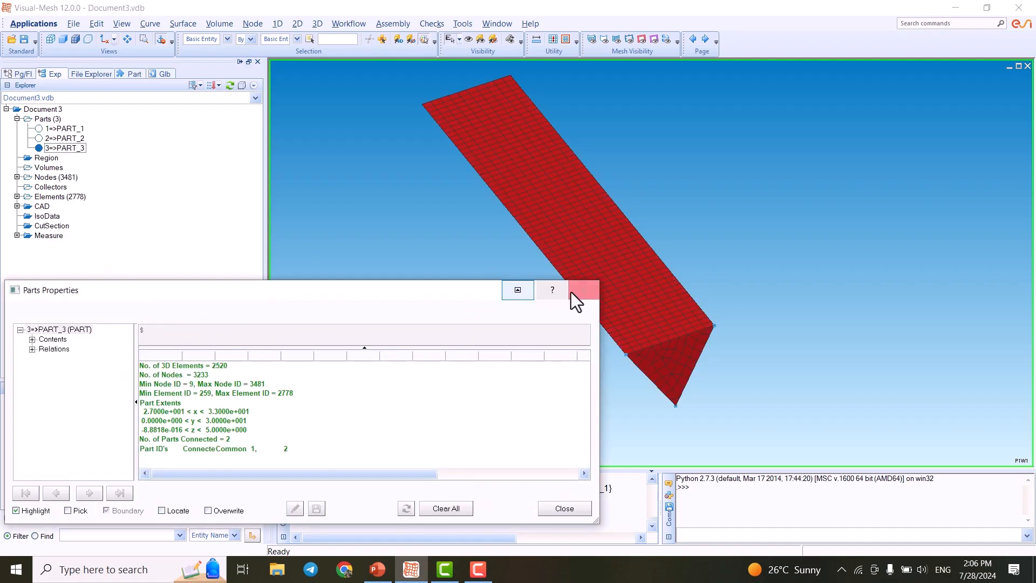
pyautogui.click(572, 293)
# - Rename part 3 to weld in the Part Manager and close it
pyautogui.click(63, 148)
pyautogui.rightClick(64, 148)
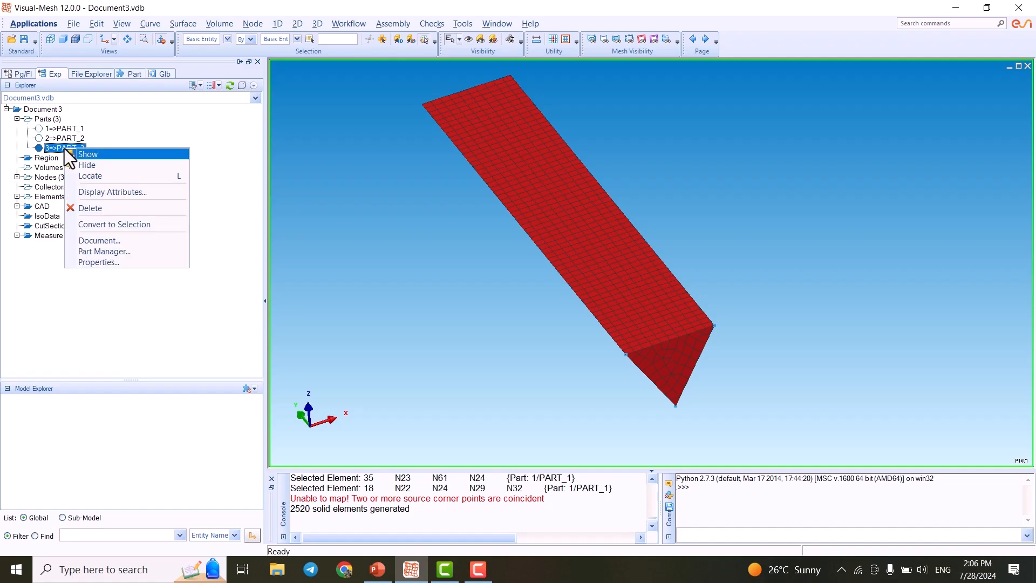
pyautogui.click(114, 253)
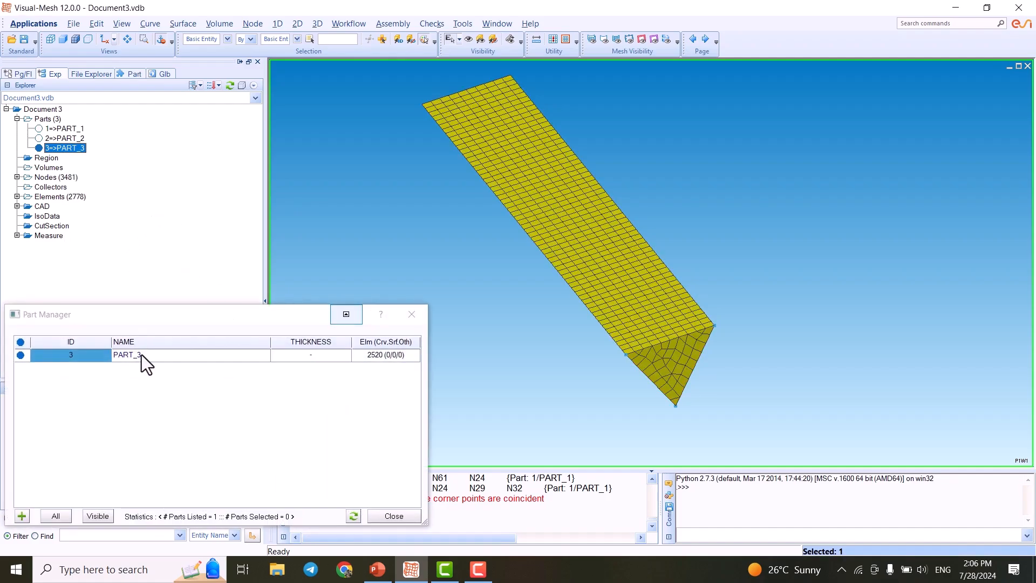
pyautogui.click(142, 355)
pyautogui.click(152, 358)
pyautogui.write('weld')
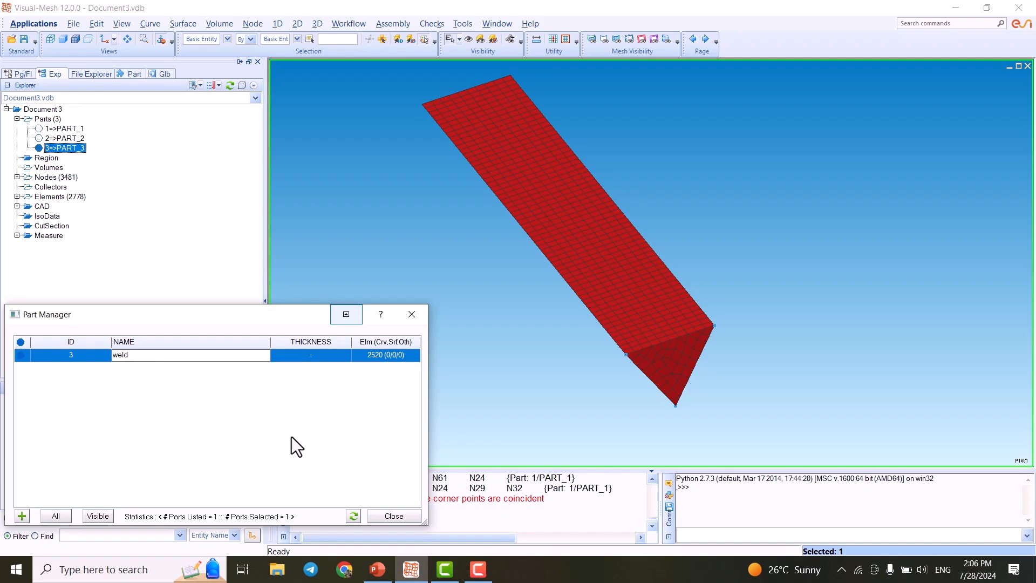
pyautogui.click(303, 424)
pyautogui.click(412, 314)
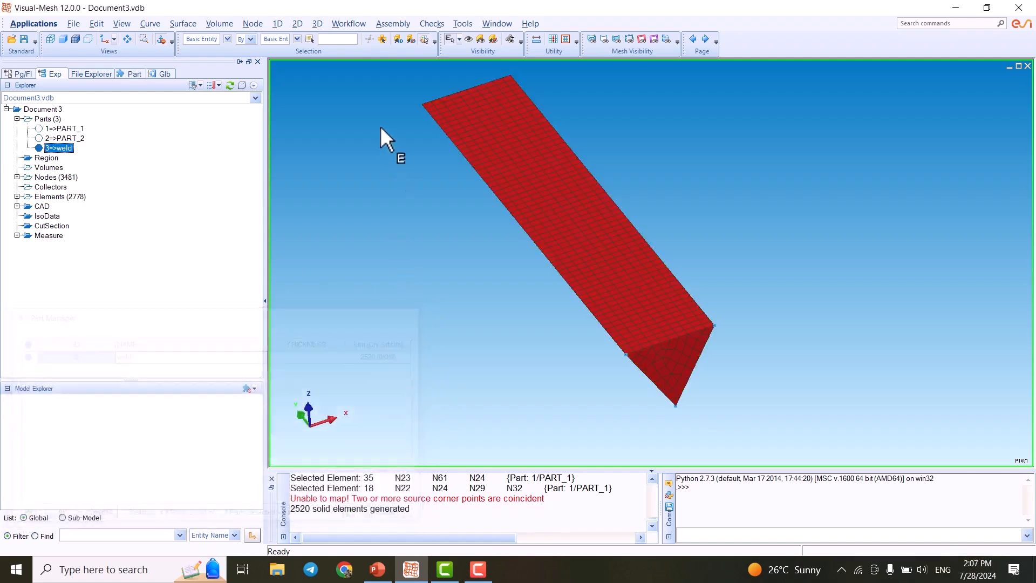
# - Show only the plate part and rotate the view to inspect its 2D mesh
pyautogui.click(41, 151)
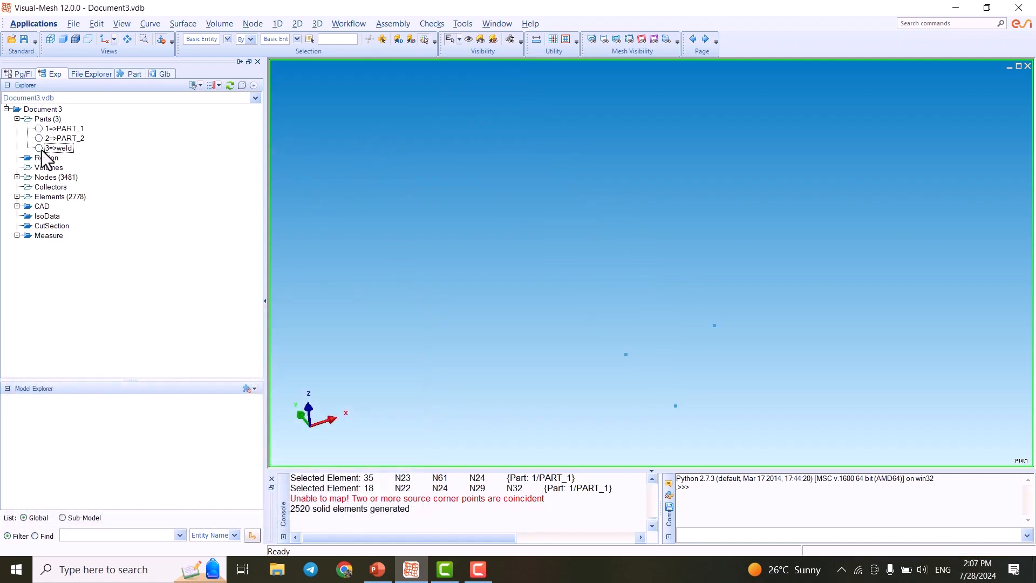
pyautogui.click(39, 138)
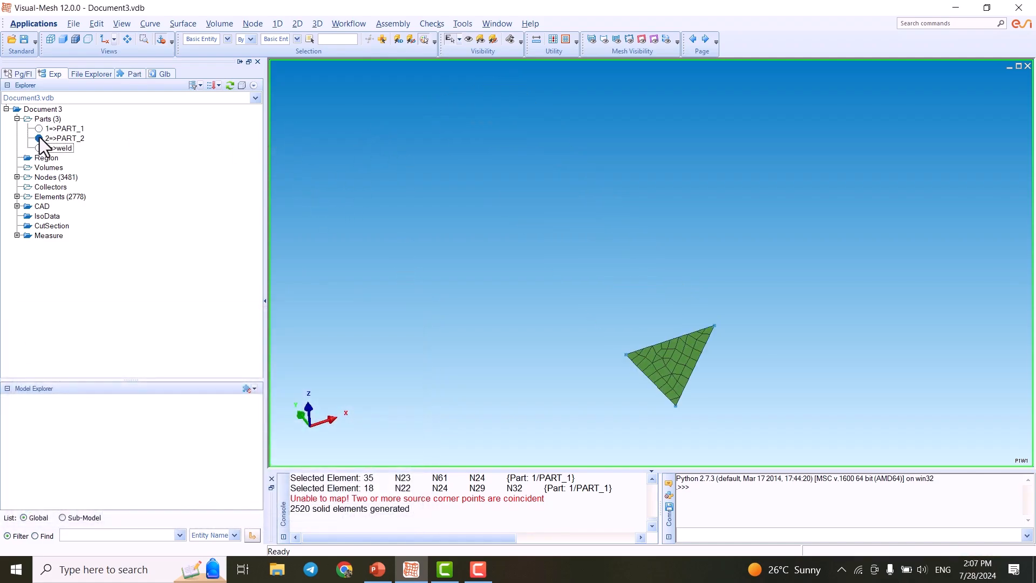
pyautogui.click(39, 138)
pyautogui.click(39, 128)
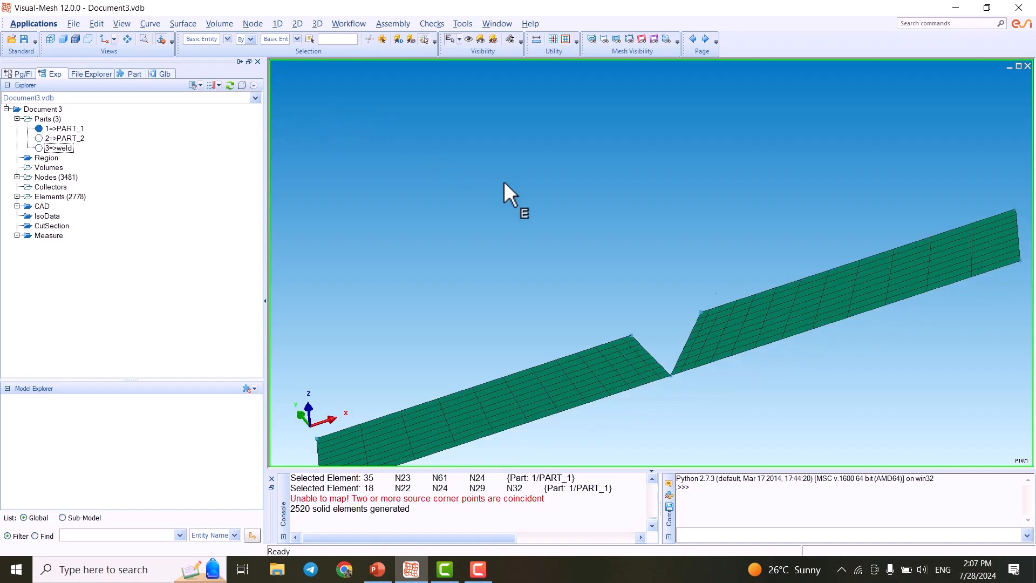
pyautogui.scroll(-3, 505, 181)
pyautogui.scroll(2, 627, 258)
pyautogui.moveTo(637, 226); pyautogui.dragTo(626, 102, button='middle')
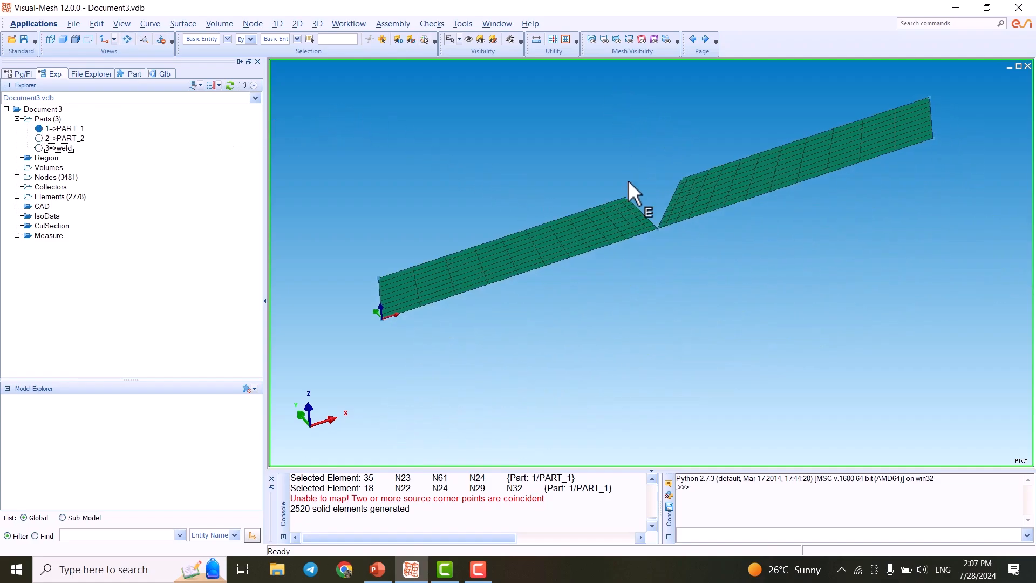
pyautogui.scroll(3, 655, 274)
pyautogui.scroll(-2, 736, 359)
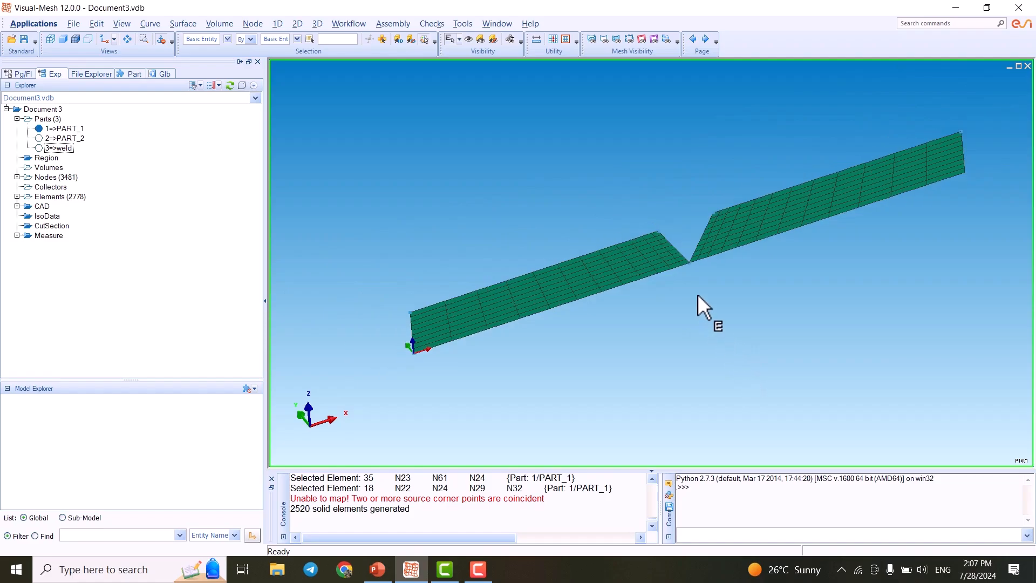
# - Start a 3D sweep in front view and box-select the element faces of the left plate half
pyautogui.click(104, 40)
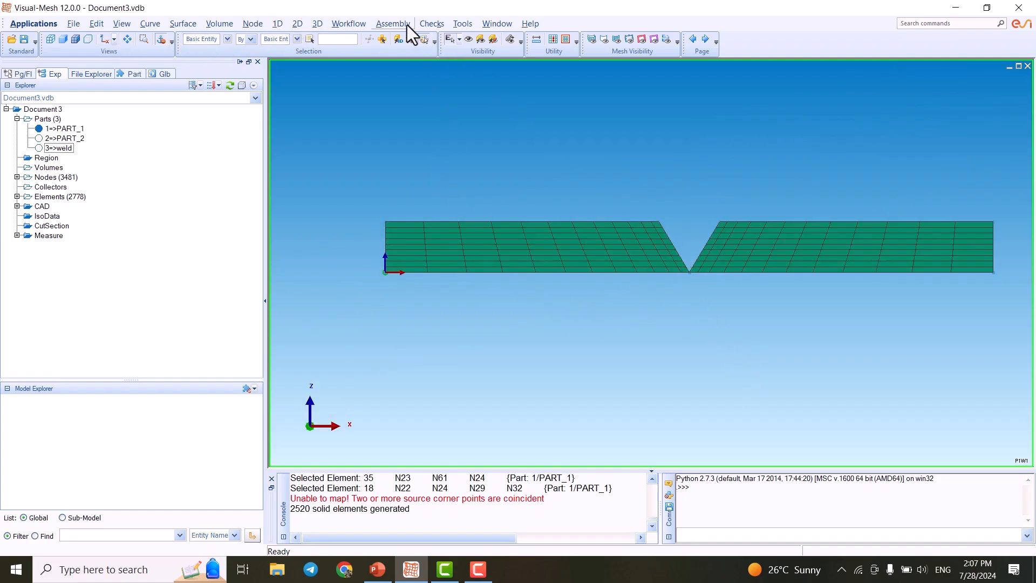
pyautogui.click(317, 22)
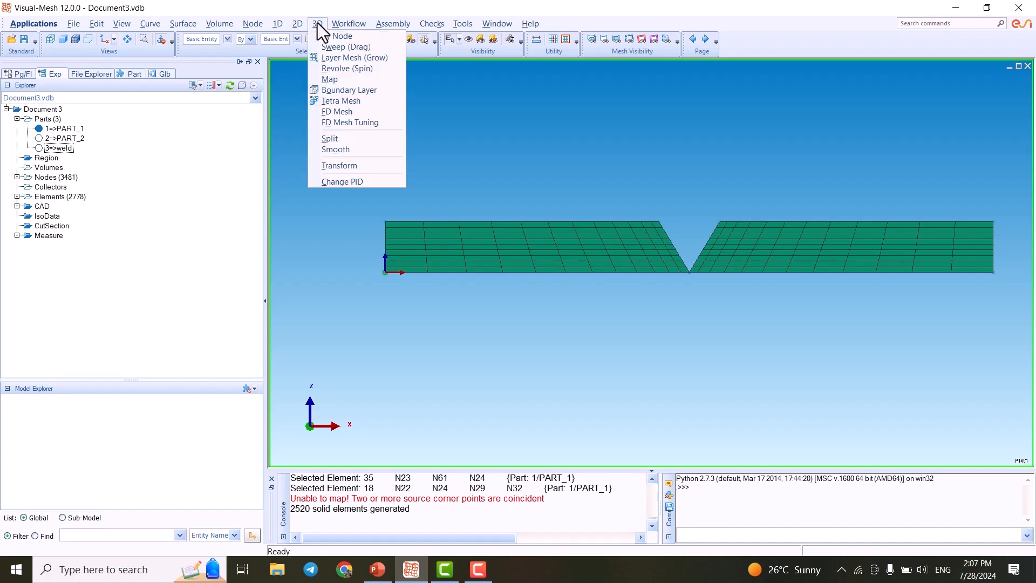
pyautogui.click(355, 47)
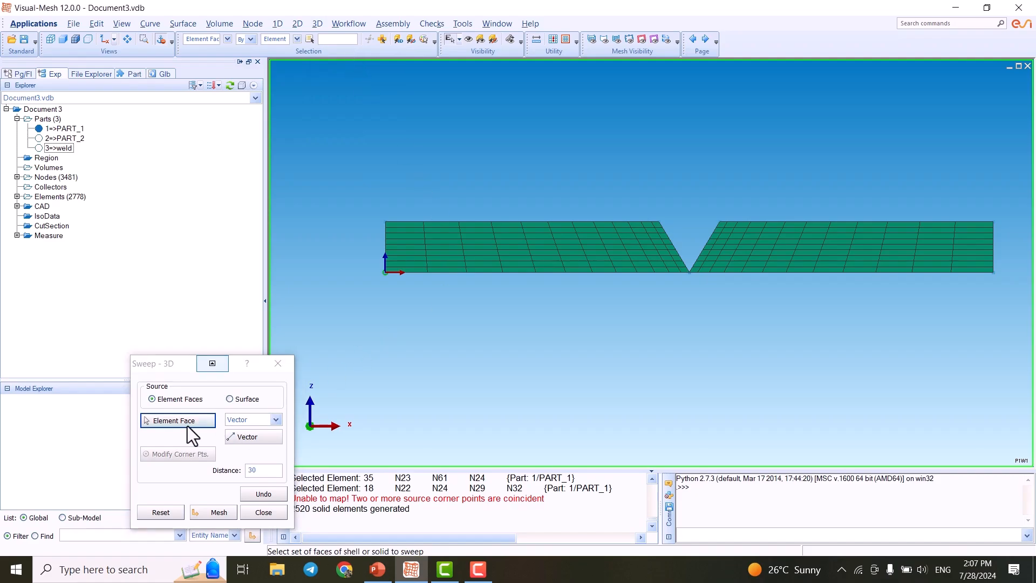
pyautogui.moveTo(358, 187); pyautogui.dragTo(687, 333)
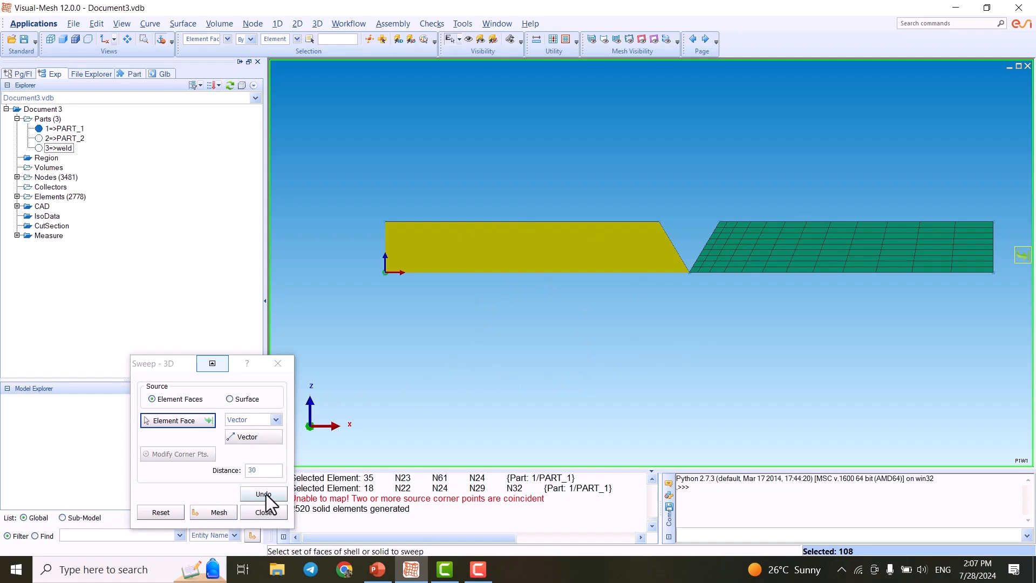
pyautogui.click(218, 512)
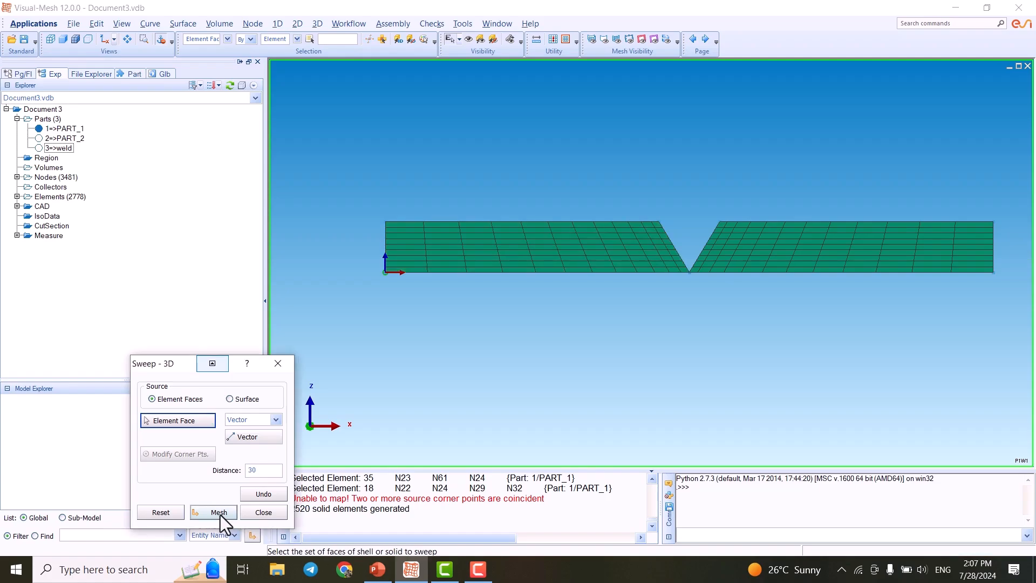
pyautogui.click(190, 420)
pyautogui.moveTo(338, 164); pyautogui.dragTo(689, 342)
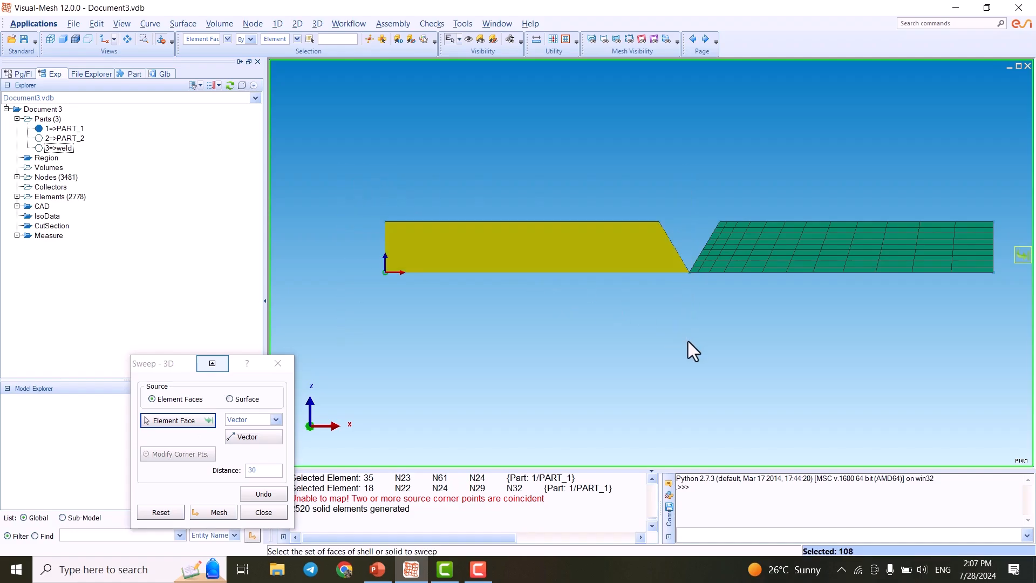
# - Define the sweep vector along the standard Y axis and open the 3D mesh settings for the sweep
pyautogui.click(209, 419)
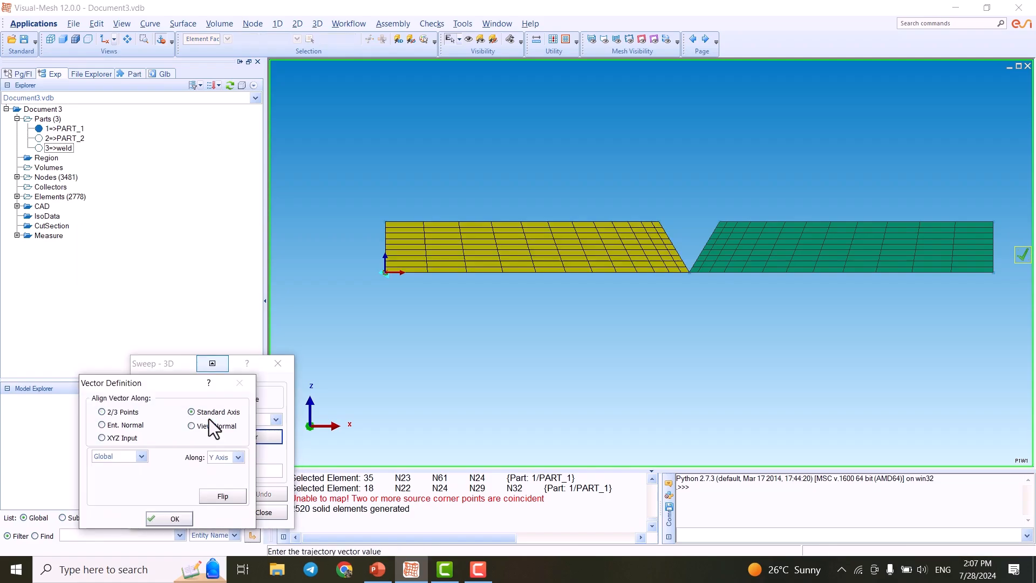
pyautogui.click(168, 519)
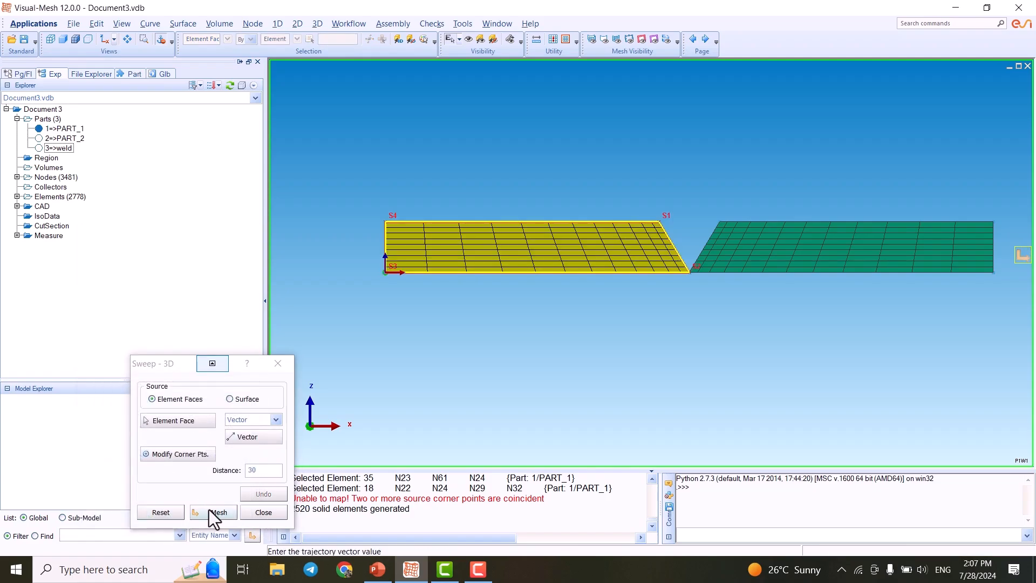
pyautogui.moveTo(458, 271); pyautogui.dragTo(498, 274, button='middle')
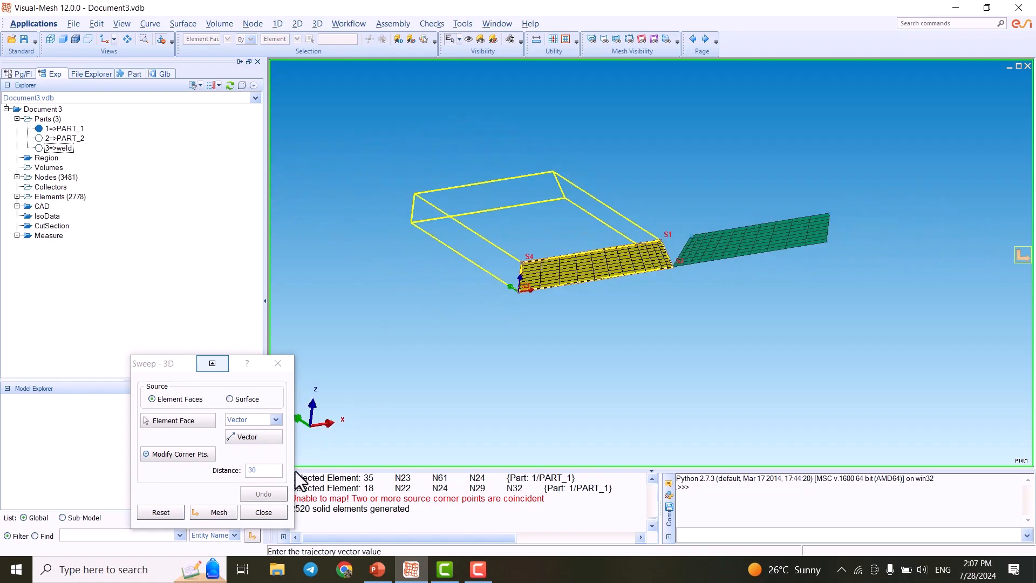
pyautogui.click(219, 512)
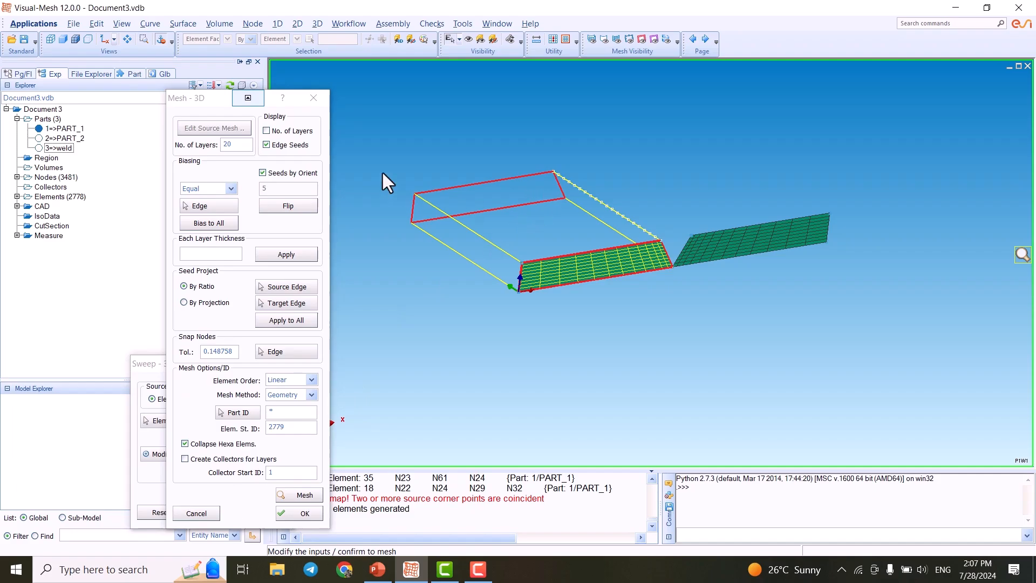
# - Sweep the left plate's faces into a solid mesh with 60 layers, accept it and close the sweep command
pyautogui.scroll(3, 634, 218)
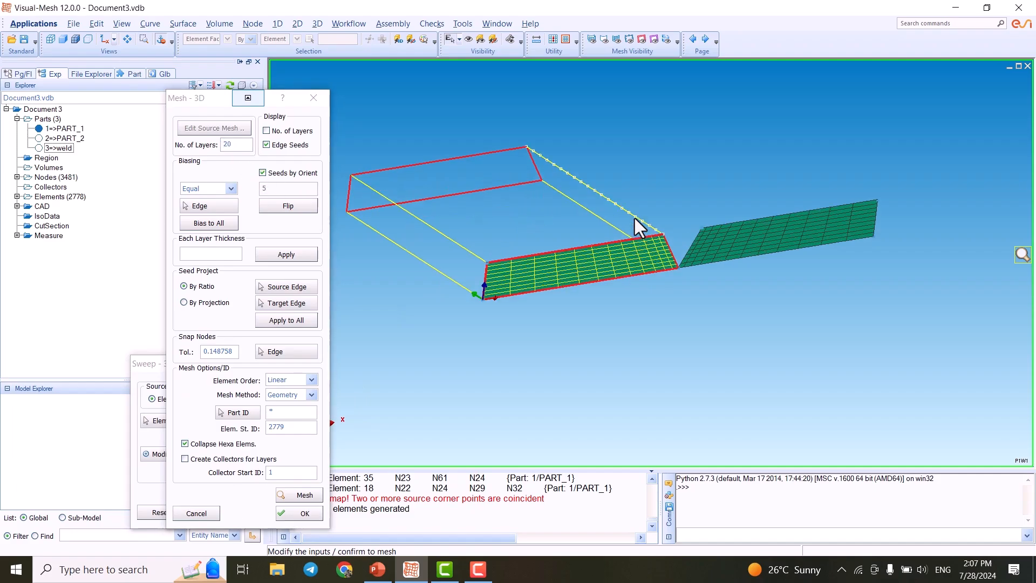
pyautogui.scroll(-2, 653, 202)
pyautogui.moveTo(644, 262); pyautogui.dragTo(697, 341, button='middle')
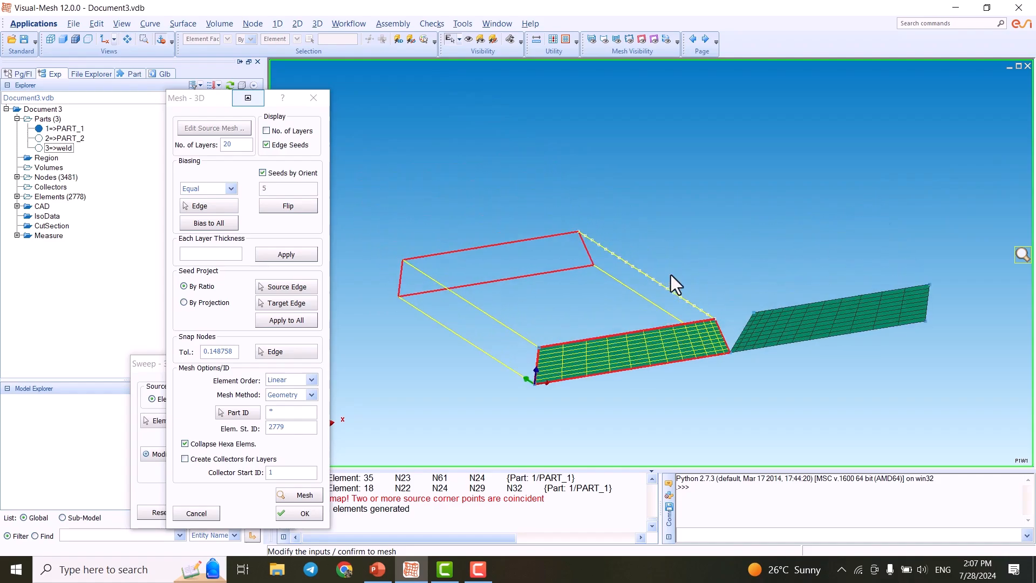
pyautogui.scroll(2, 664, 278)
pyautogui.moveTo(633, 291); pyautogui.dragTo(655, 297, button='middle')
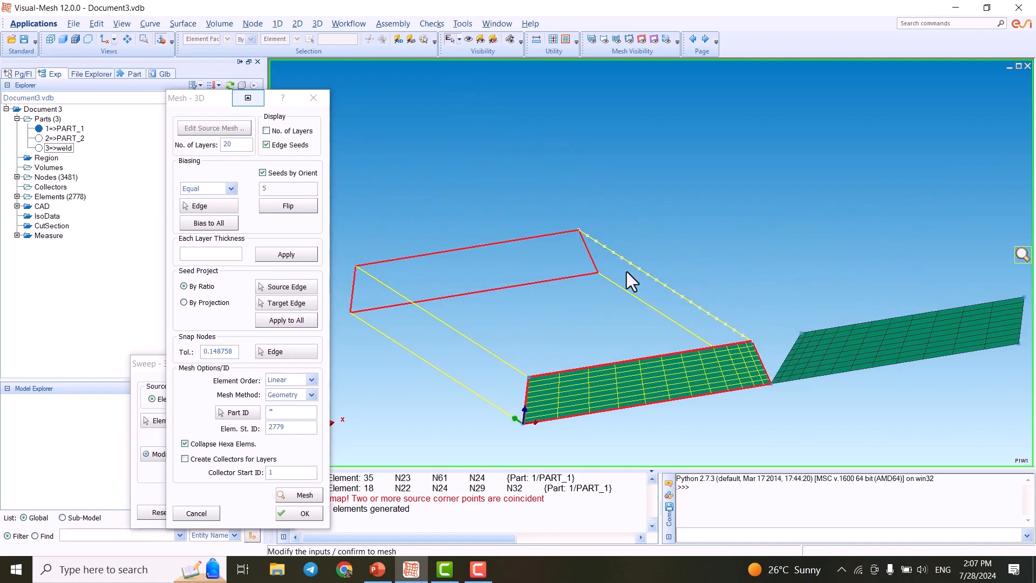
pyautogui.doubleClick(229, 150)
pyautogui.write('6')
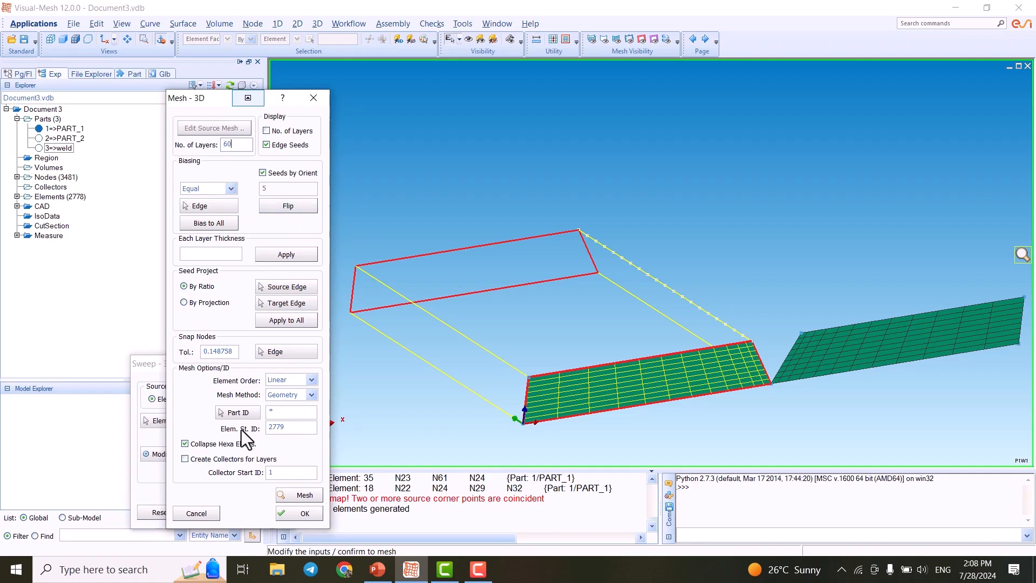
pyautogui.click(295, 495)
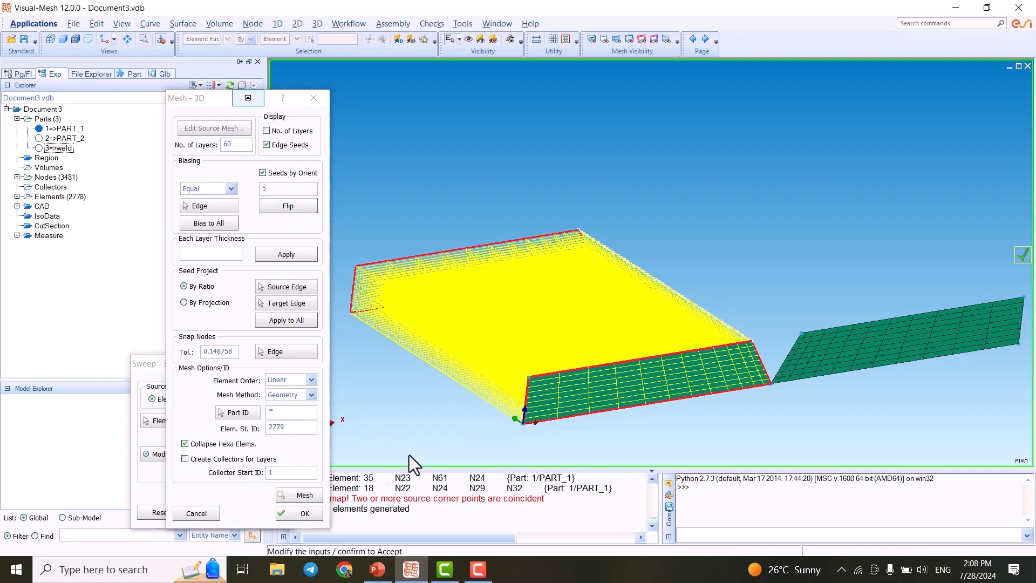
pyautogui.click(305, 514)
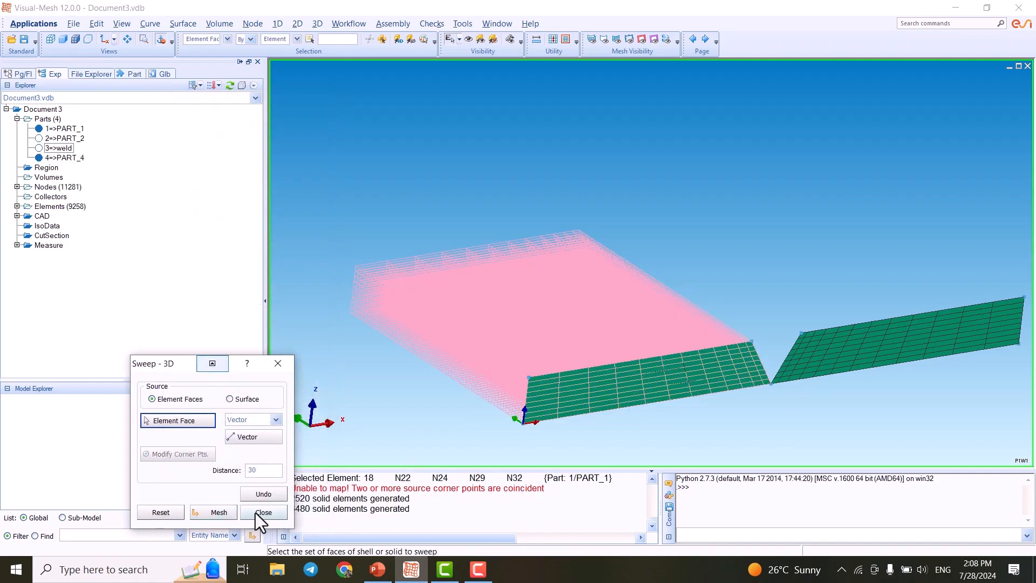
pyautogui.click(255, 513)
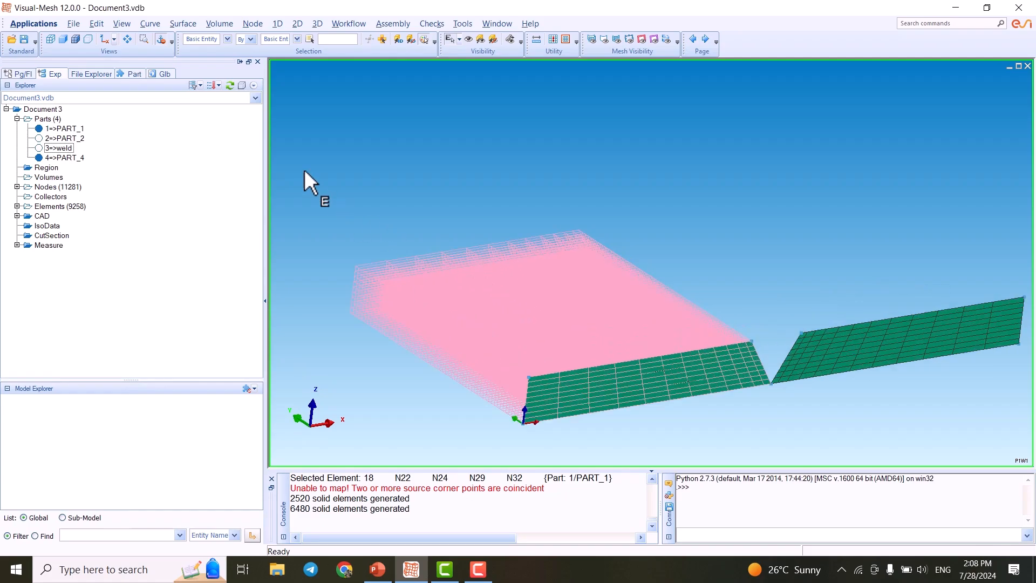
# - Shade the new swept part 4 and rename it to left in the Part Manager
pyautogui.click(51, 156)
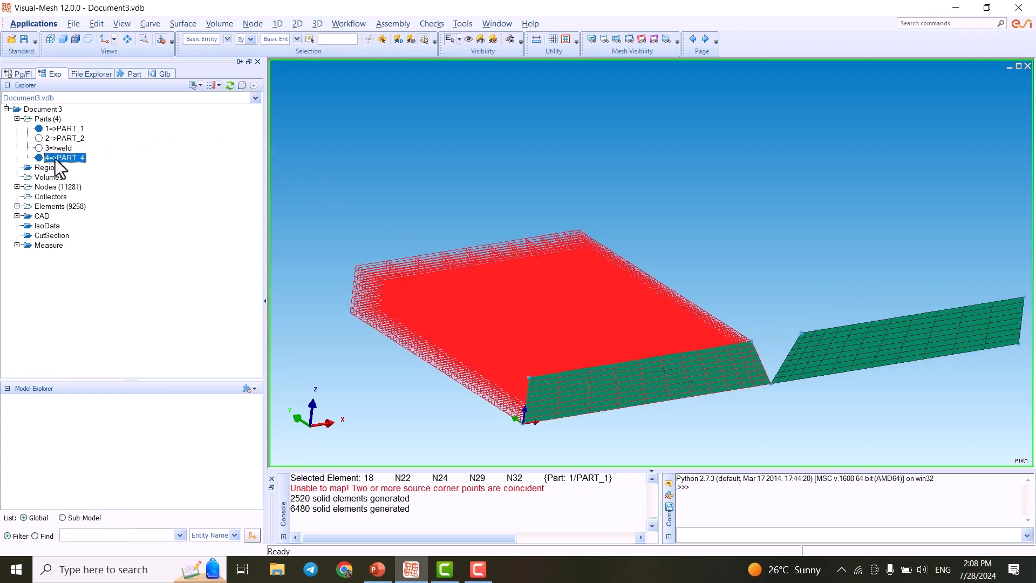
pyautogui.click(75, 40)
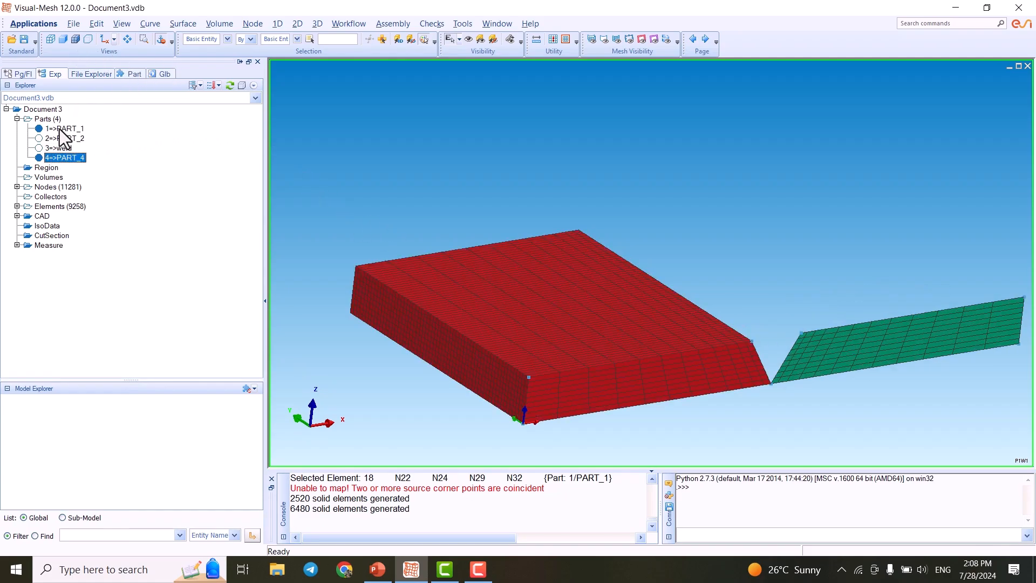
pyautogui.rightClick(63, 157)
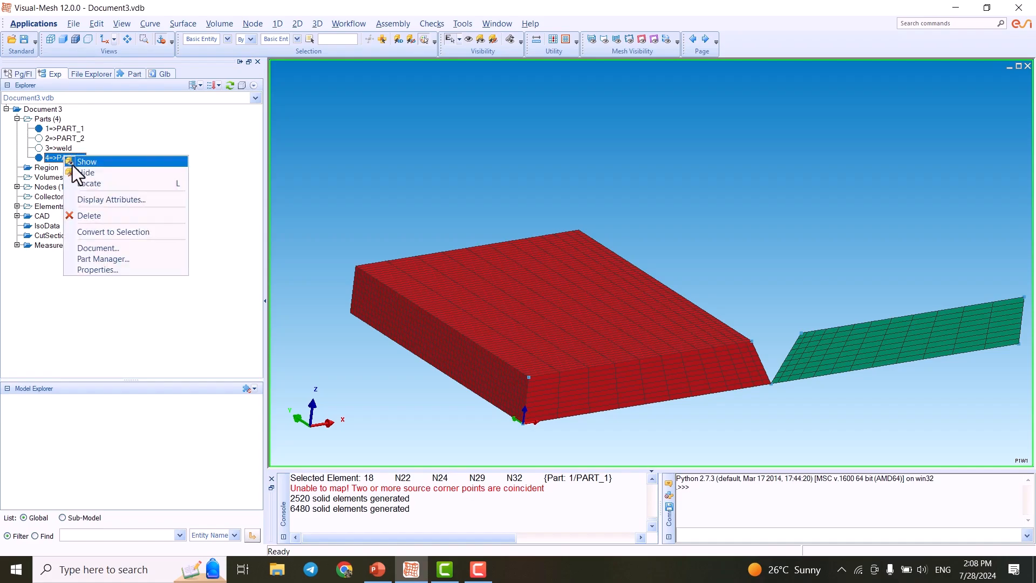
pyautogui.click(102, 260)
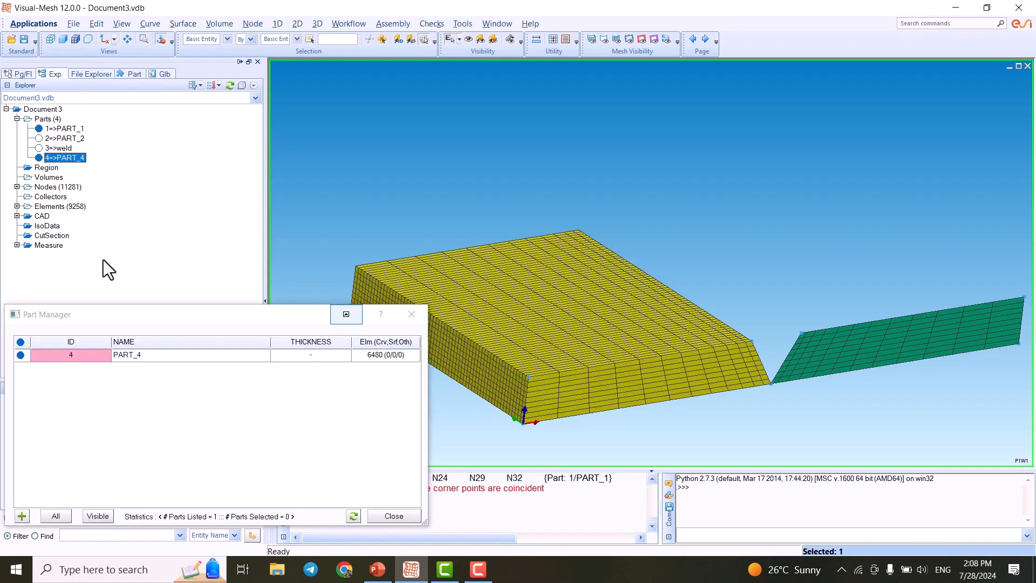
pyautogui.click(159, 356)
pyautogui.click(159, 357)
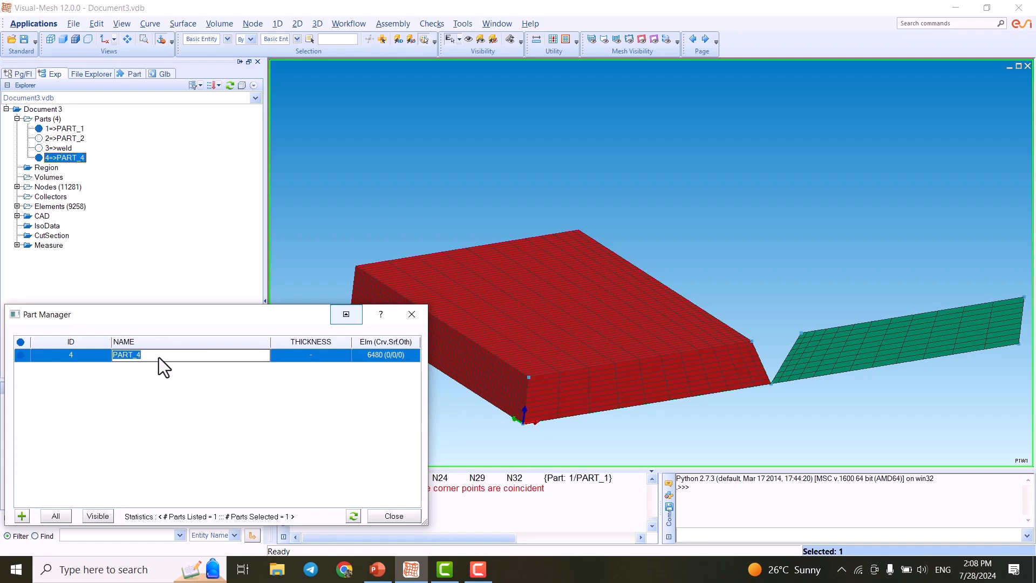
pyautogui.write('left')
pyautogui.press('Return')
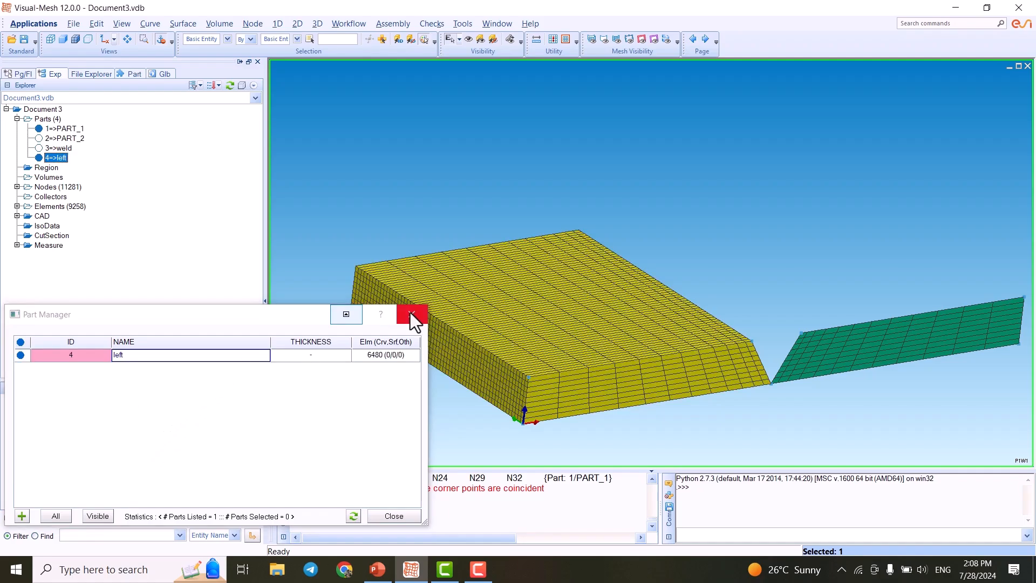
pyautogui.click(411, 314)
# - Inspect the left plate's solid mesh from several angles and hide the left part
pyautogui.scroll(5, 444, 259)
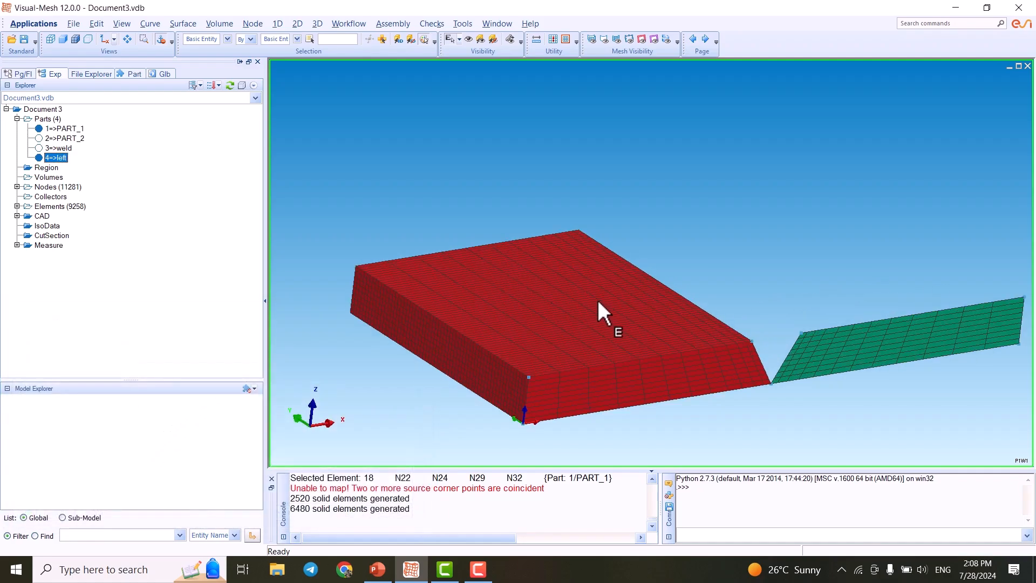
pyautogui.moveTo(572, 287); pyautogui.dragTo(516, 260, button='middle')
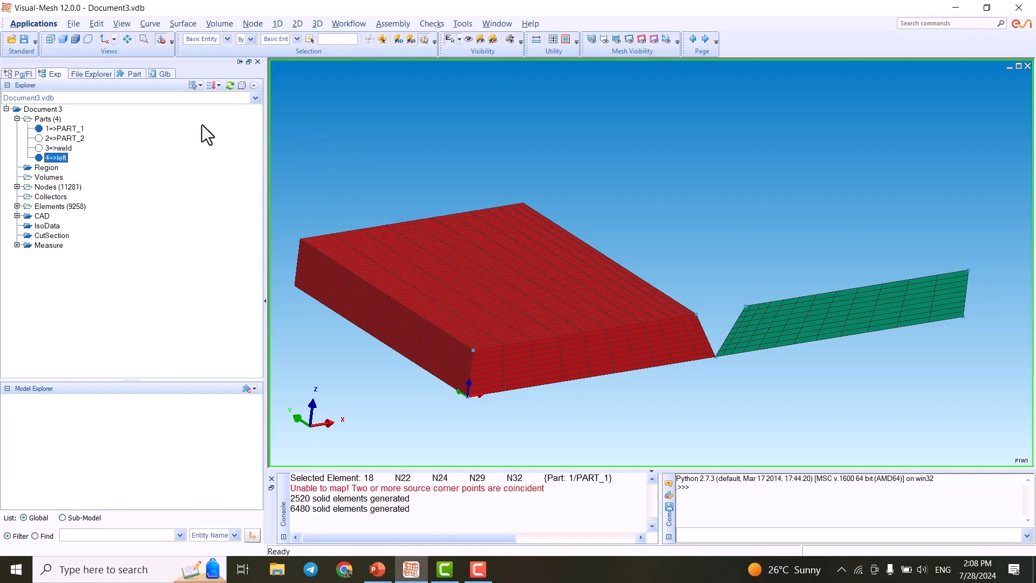
pyautogui.scroll(3, 668, 213)
pyautogui.scroll(-3, 661, 209)
pyautogui.scroll(-1, 594, 308)
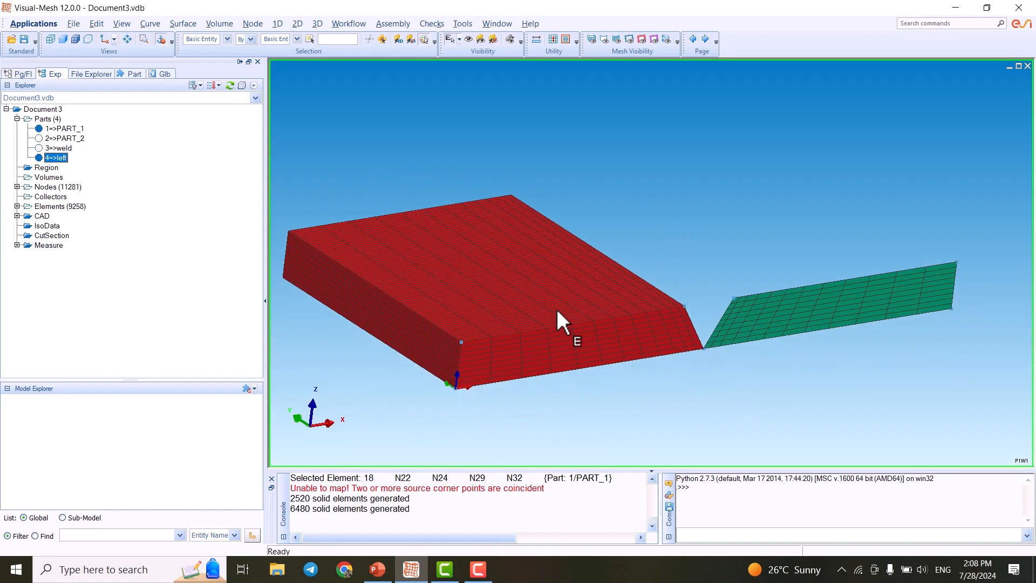
pyautogui.scroll(-2, 588, 306)
pyautogui.moveTo(588, 306); pyautogui.dragTo(478, 336, button='middle')
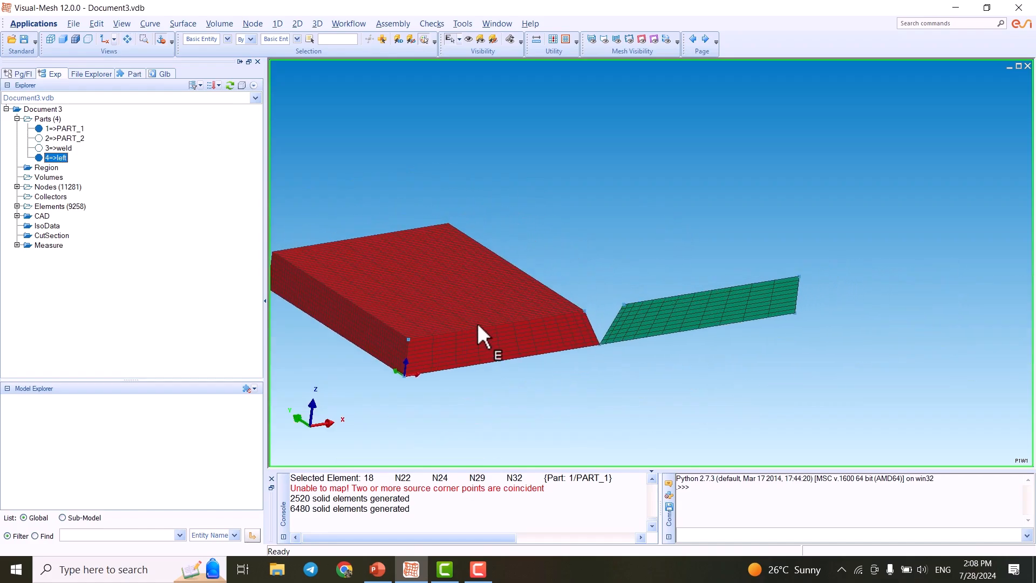
pyautogui.click(39, 158)
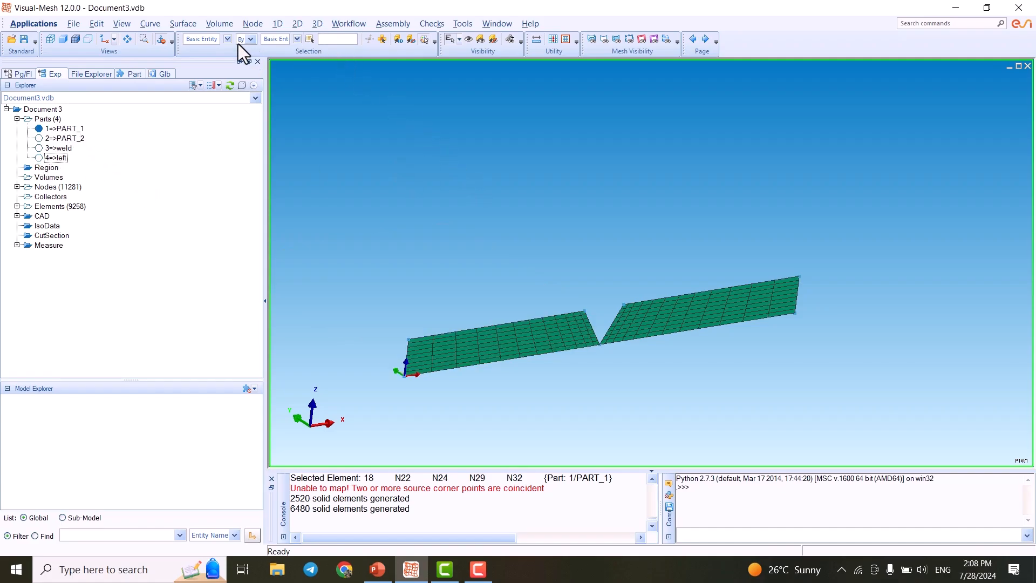
# - Start a 3D sweep and box-select the element faces of the right plate half
pyautogui.click(317, 25)
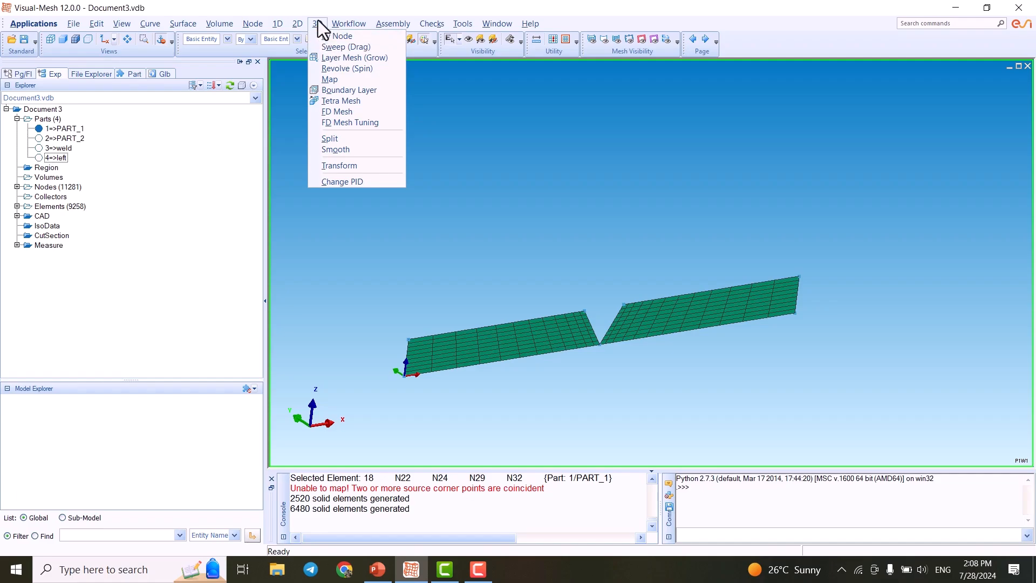
pyautogui.click(335, 49)
pyautogui.scroll(-3, 426, 264)
pyautogui.scroll(3, 624, 309)
pyautogui.moveTo(535, 284); pyautogui.dragTo(455, 217, button='middle')
pyautogui.moveTo(743, 190); pyautogui.dragTo(524, 303)
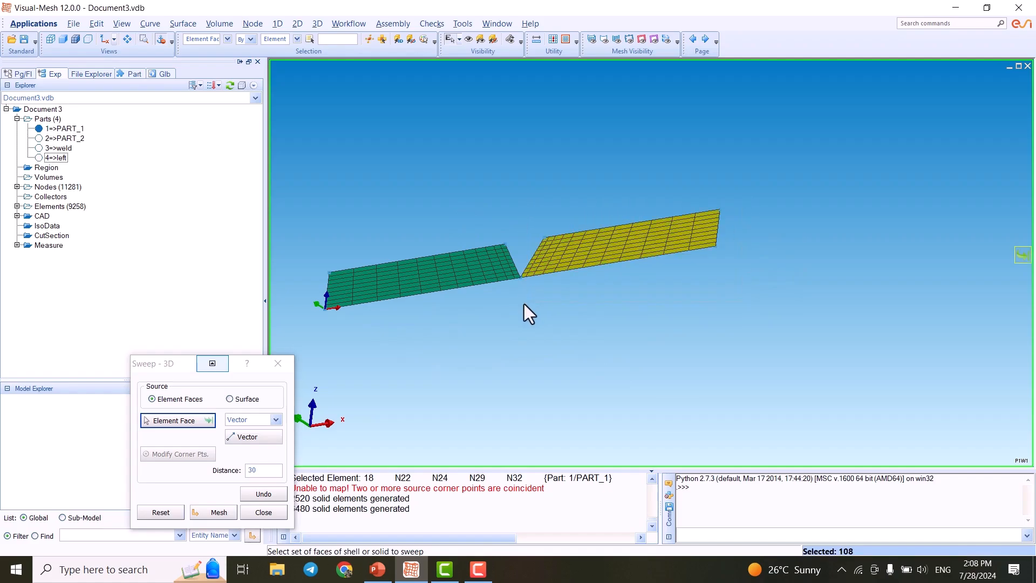
pyautogui.scroll(2, 576, 241)
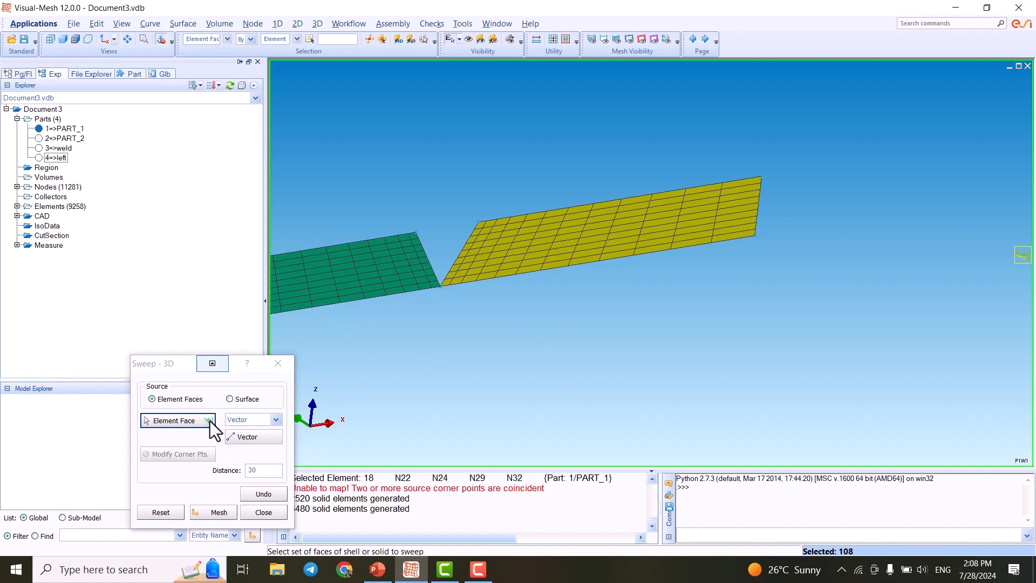
# - Define the sweep vector along the standard Y axis
pyautogui.click(1023, 255)
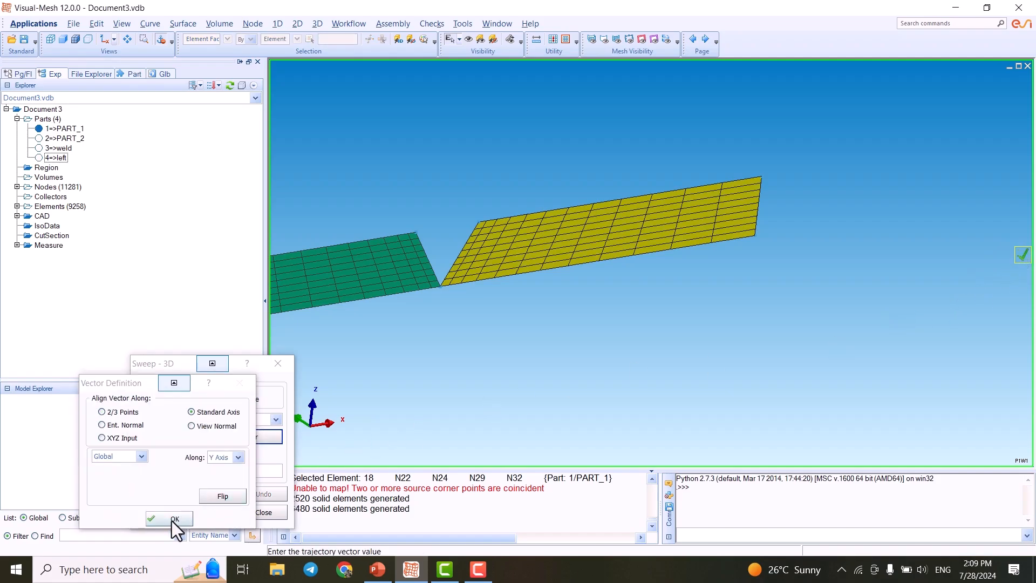
pyautogui.click(171, 519)
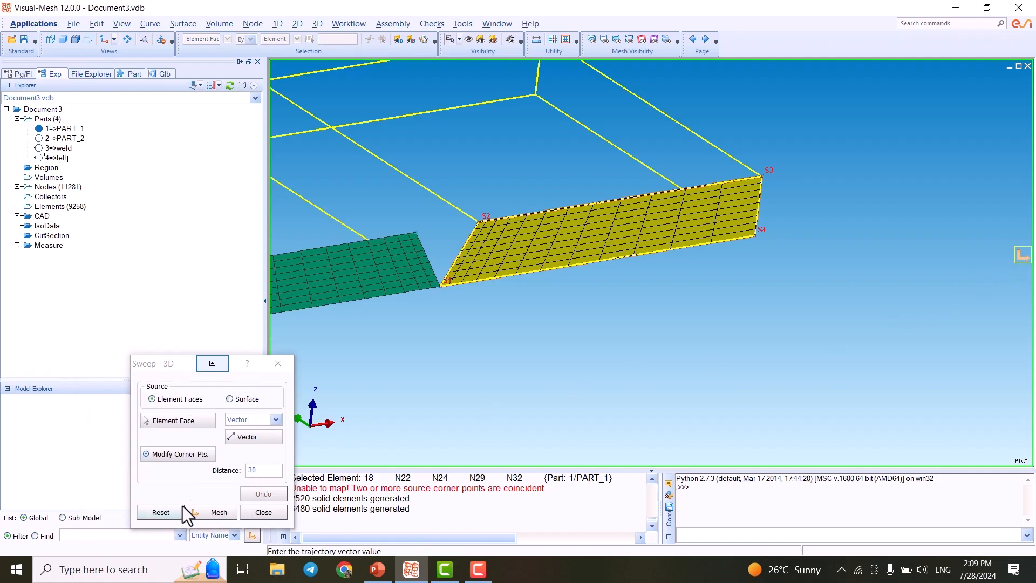
pyautogui.scroll(-2, 582, 375)
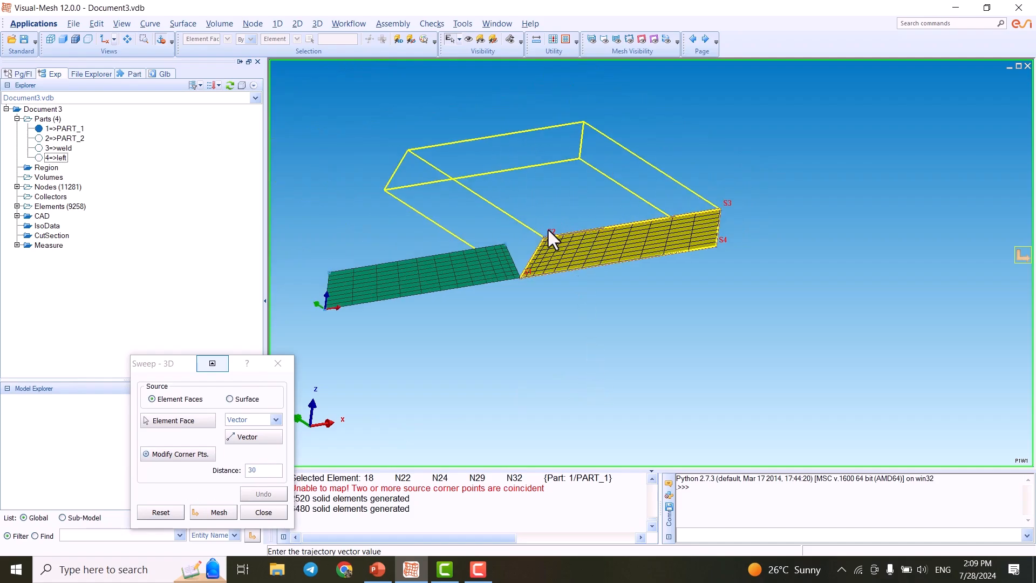
# - Mesh the right plate sweep with 60 layers, accept it and close the sweep command
pyautogui.click(211, 514)
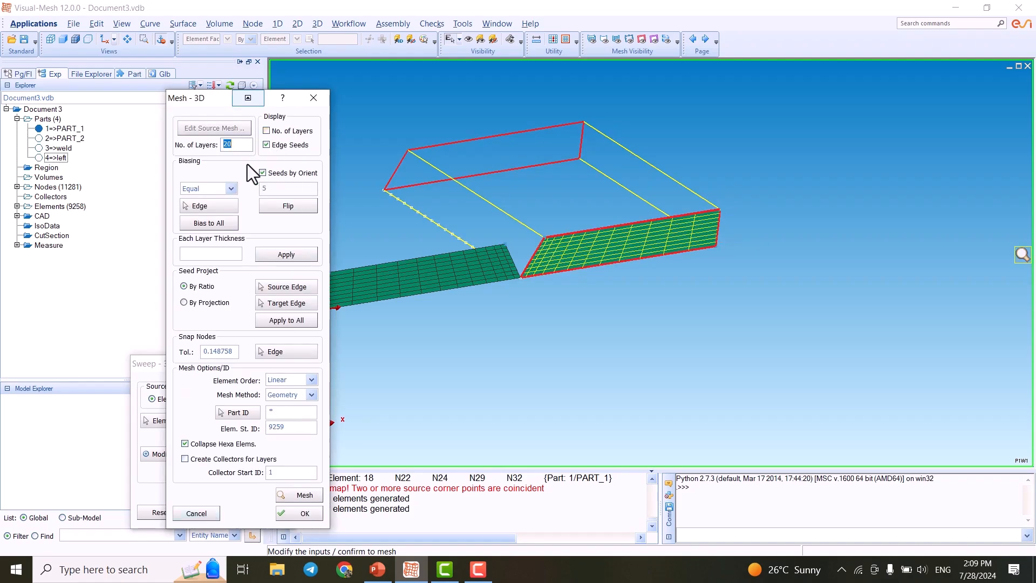
pyautogui.click(300, 497)
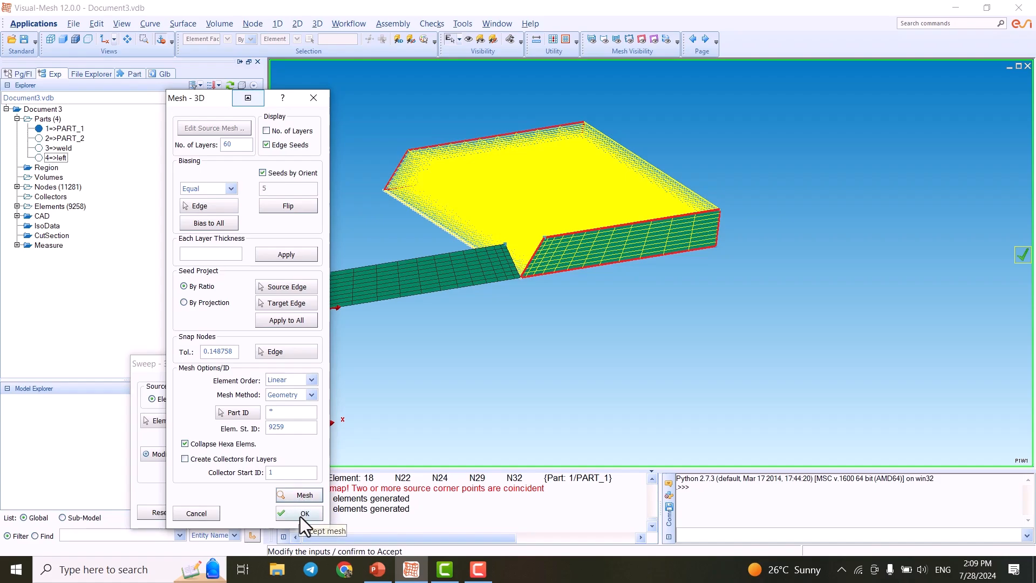
pyautogui.click(300, 516)
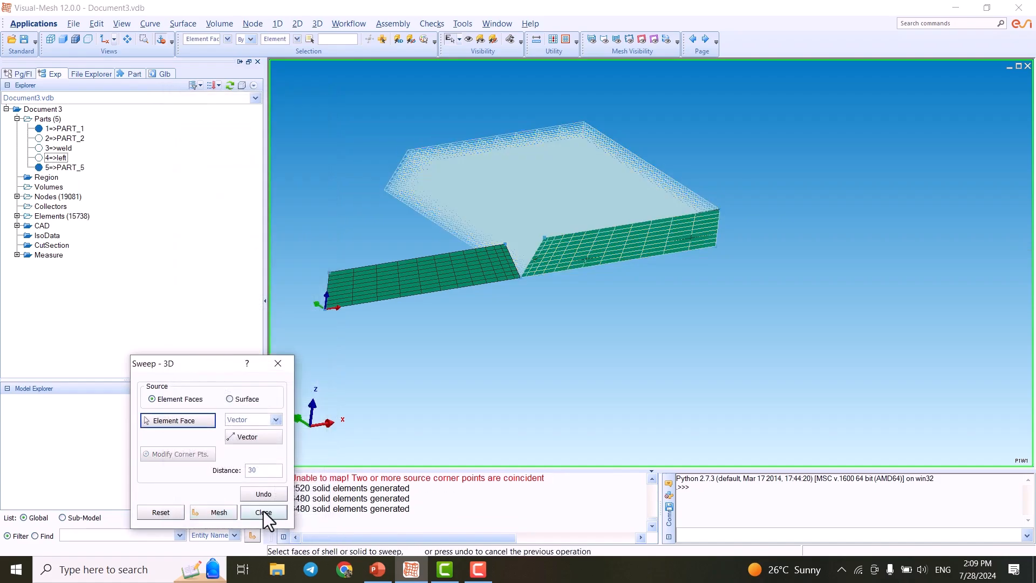
pyautogui.click(262, 512)
# - Hide the 2D plate part 1 and rename the new swept part 5 to right in the Part Manager
pyautogui.scroll(3, 594, 243)
pyautogui.scroll(-5, 659, 280)
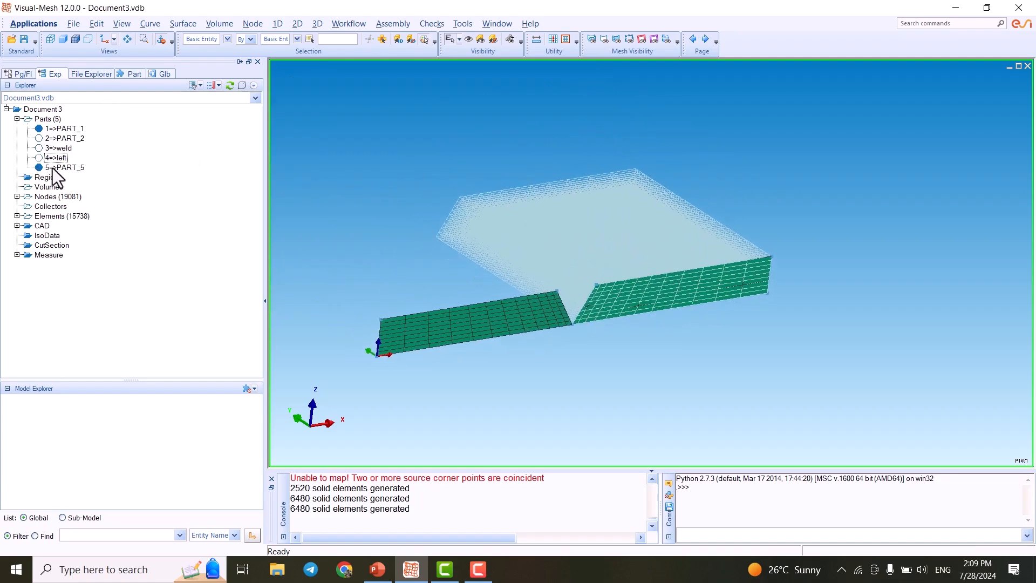
pyautogui.click(38, 127)
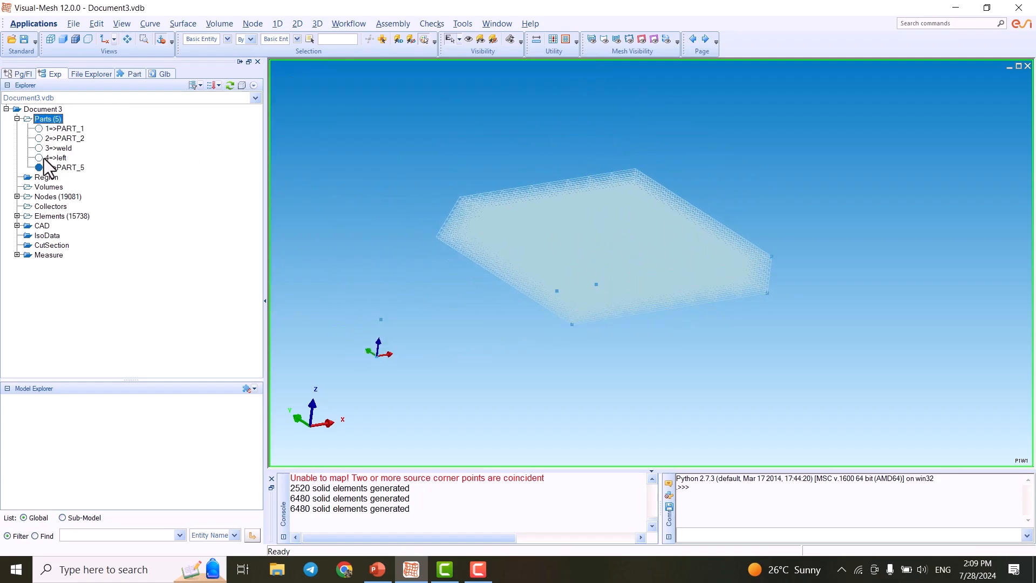
pyautogui.click(60, 168)
pyautogui.rightClick(63, 167)
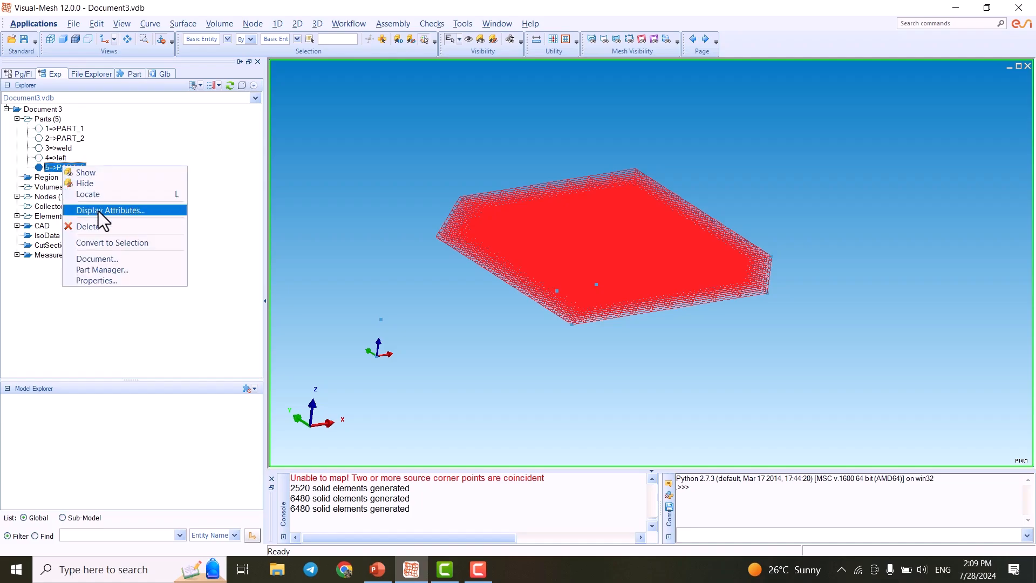
pyautogui.click(99, 270)
pyautogui.click(162, 357)
pyautogui.click(155, 355)
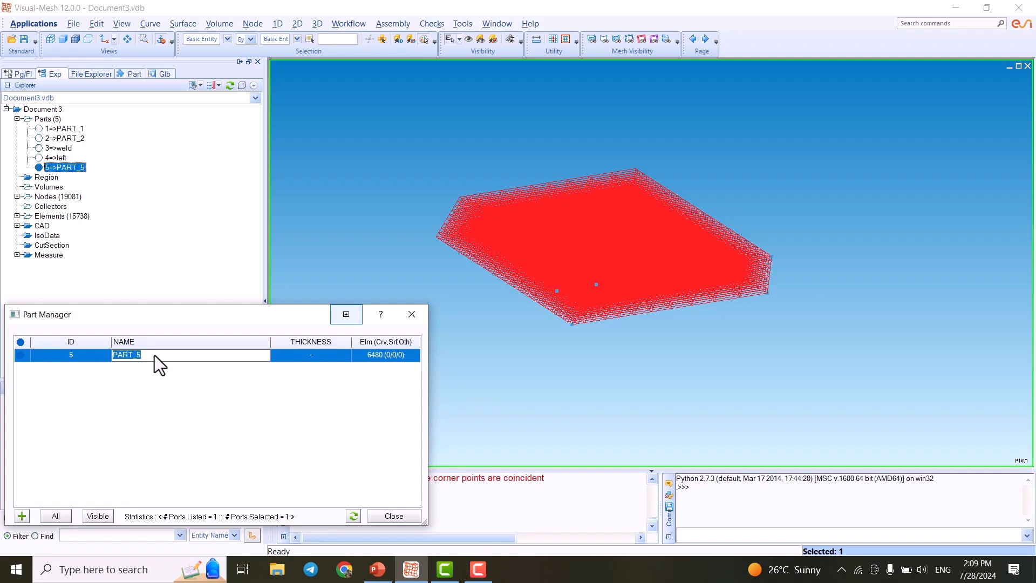
pyautogui.write('right')
pyautogui.press('Return')
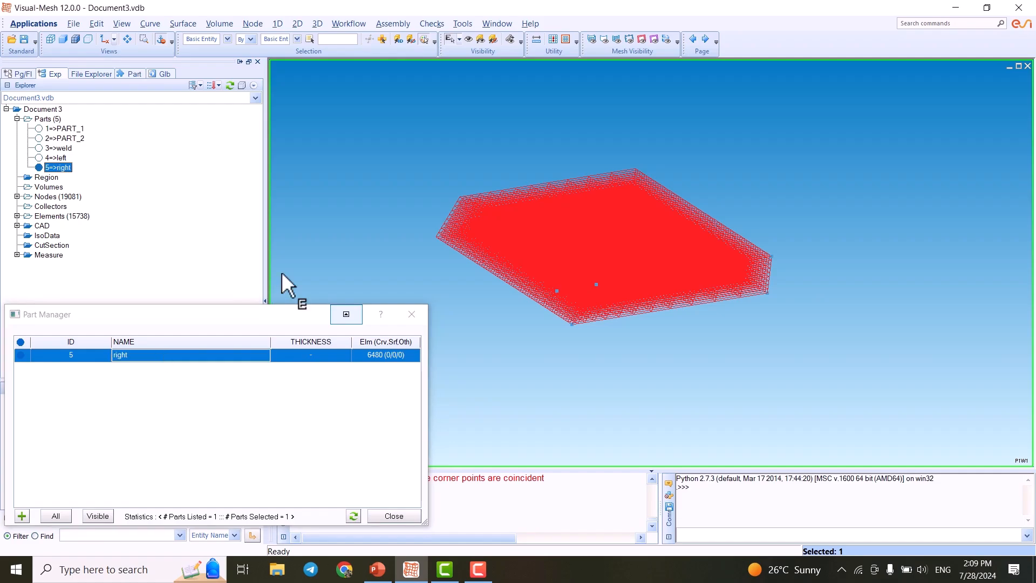
pyautogui.click(412, 314)
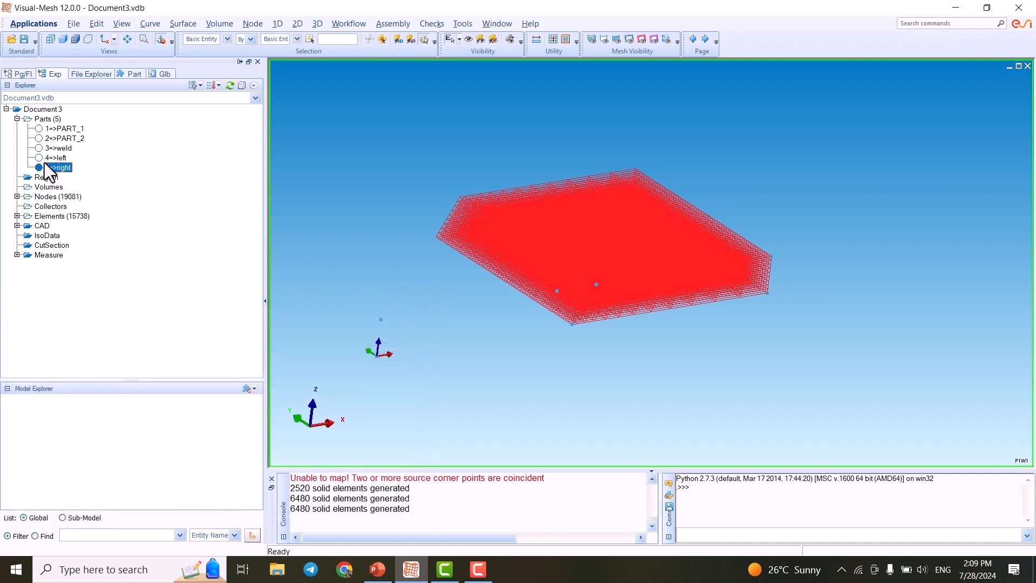
# - Show the left and weld parts with the right one, shade them, and orbit to inspect the full 3D mesh
pyautogui.click(39, 158)
pyautogui.click(41, 148)
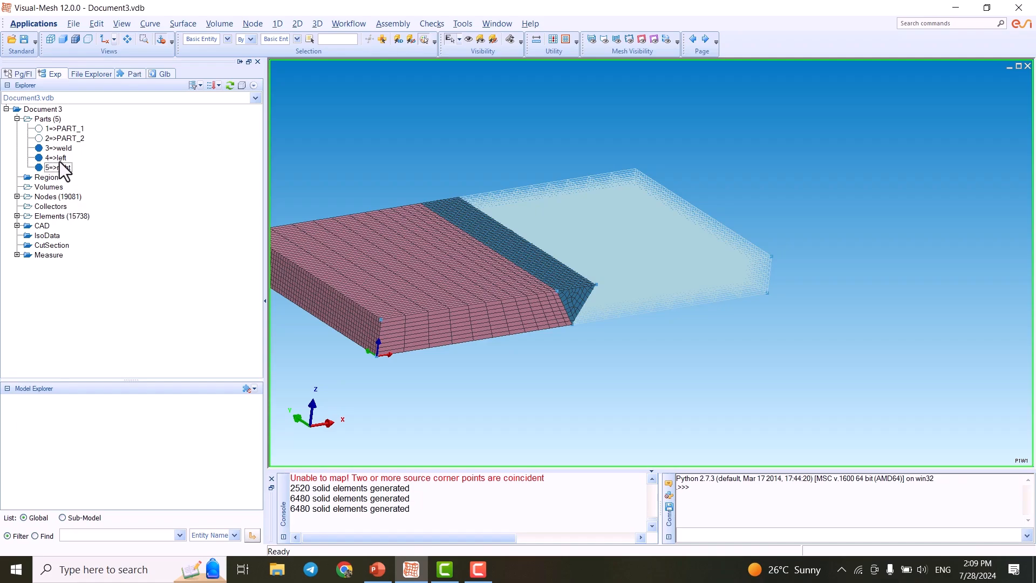
pyautogui.click(76, 39)
pyautogui.scroll(-2, 627, 297)
pyautogui.scroll(4, 561, 294)
pyautogui.scroll(-1, 561, 294)
pyautogui.moveTo(577, 297); pyautogui.dragTo(644, 318, button='middle')
pyautogui.scroll(1, 643, 318)
pyautogui.scroll(-1, 643, 318)
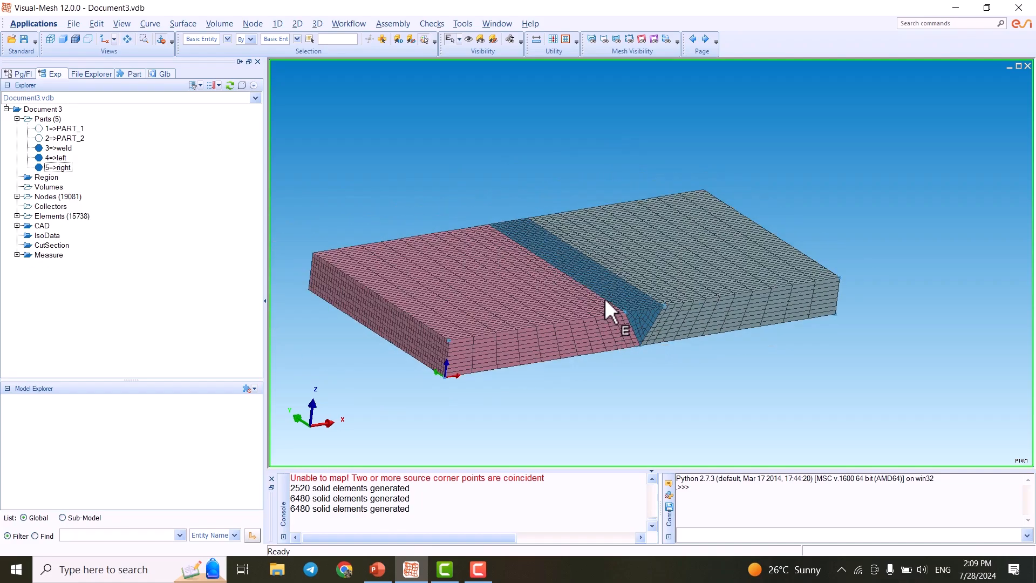
# - Display only the 2D cross-section parts PART_1 and PART_2 and inspect them from different angles
pyautogui.moveTo(604, 301)
pyautogui.mouseDown(button='middle')
pyautogui.moveTo(597, 291)
pyautogui.moveTo(585, 303)
pyautogui.mouseUp(button='middle')
pyautogui.scroll(-1, 569, 274)
pyautogui.scroll(2, 570, 278)
pyautogui.scroll(-1, 564, 279)
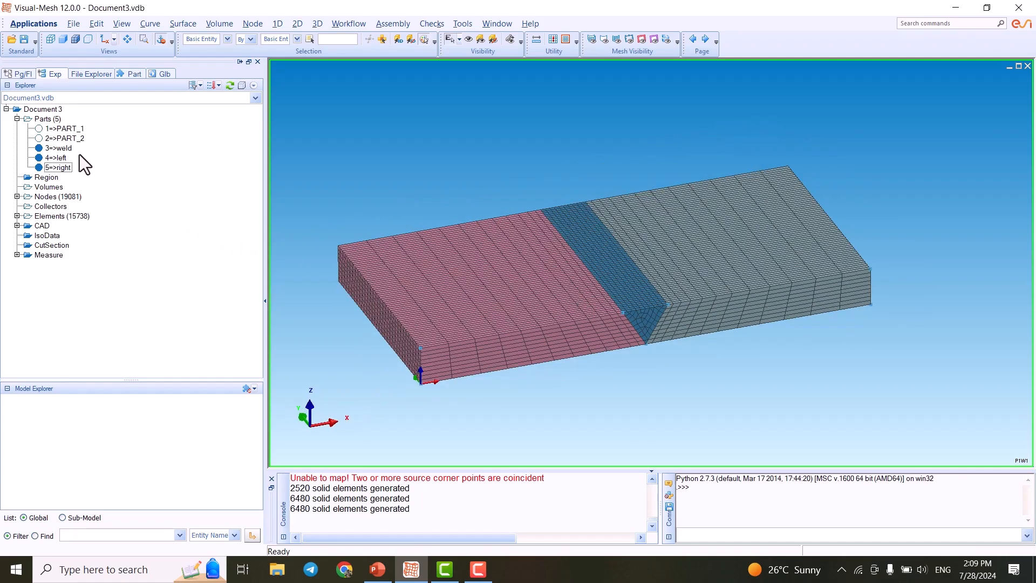
pyautogui.click(59, 138)
pyautogui.click(39, 138)
pyautogui.click(39, 147)
pyautogui.click(39, 158)
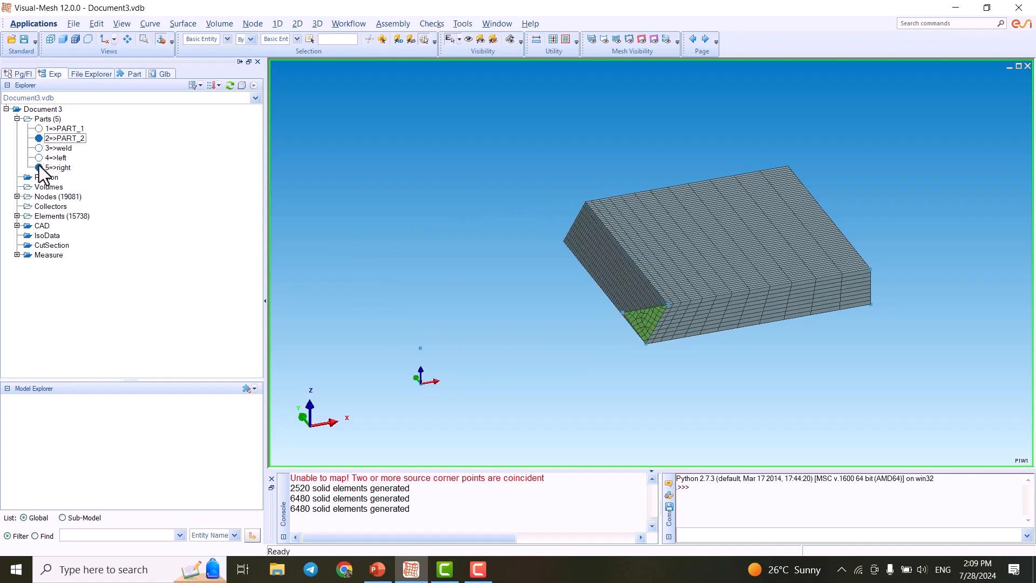
pyautogui.click(39, 168)
pyautogui.click(39, 129)
pyautogui.scroll(2, 624, 316)
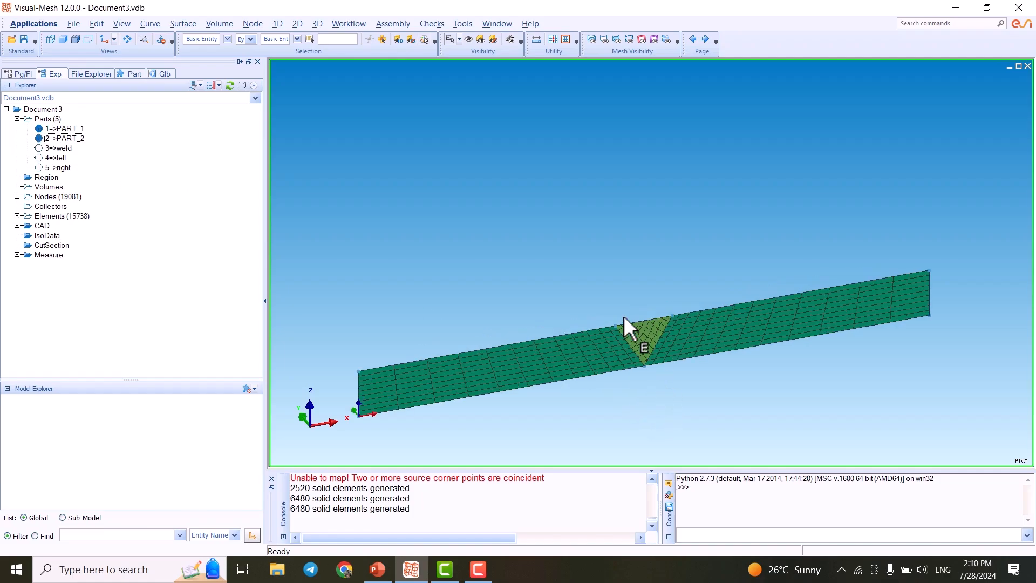
pyautogui.scroll(-3, 621, 302)
pyautogui.moveTo(467, 275); pyautogui.dragTo(942, 376)
pyautogui.moveTo(844, 236); pyautogui.dragTo(476, 384)
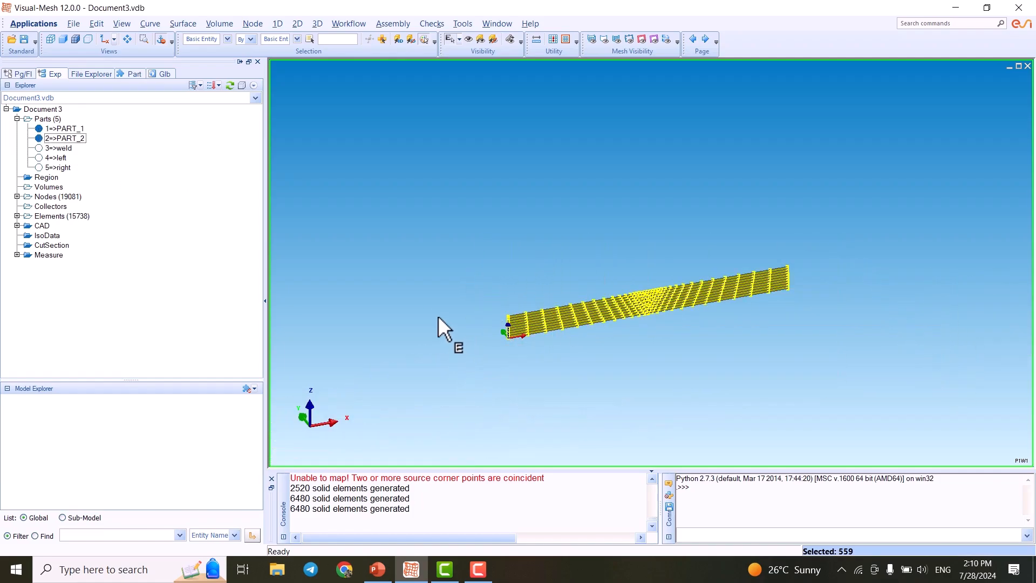
pyautogui.click(463, 286)
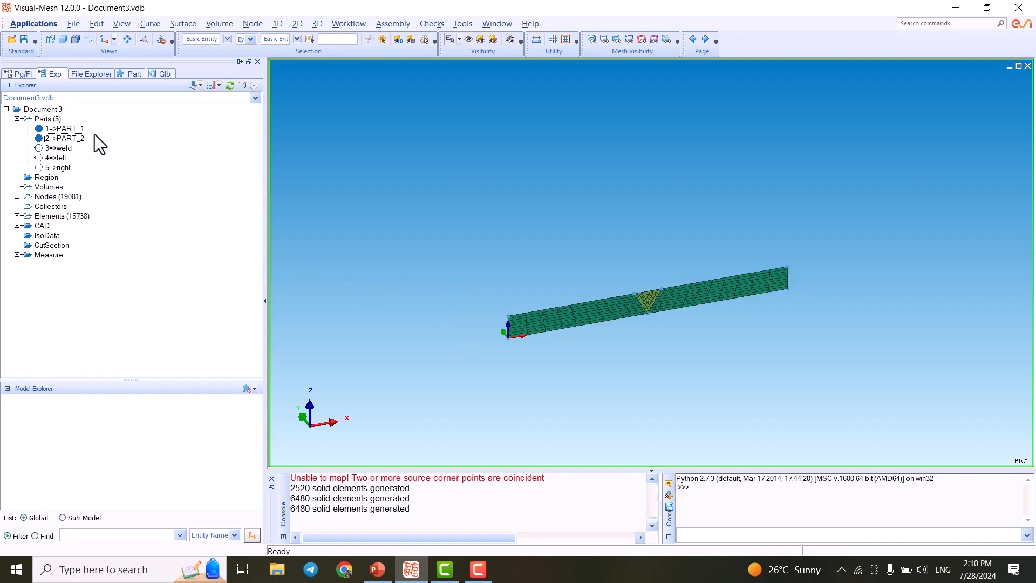
# - Show the weld, left and right parts alongside the 2D parts, then hide PART_1 and PART_2 again
pyautogui.click(39, 148)
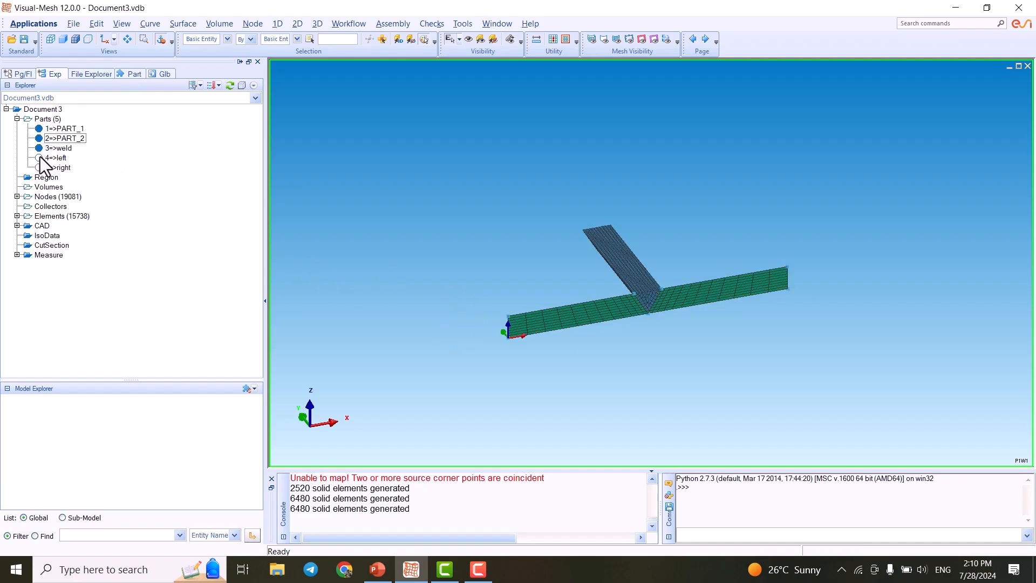
pyautogui.click(39, 158)
pyautogui.click(39, 167)
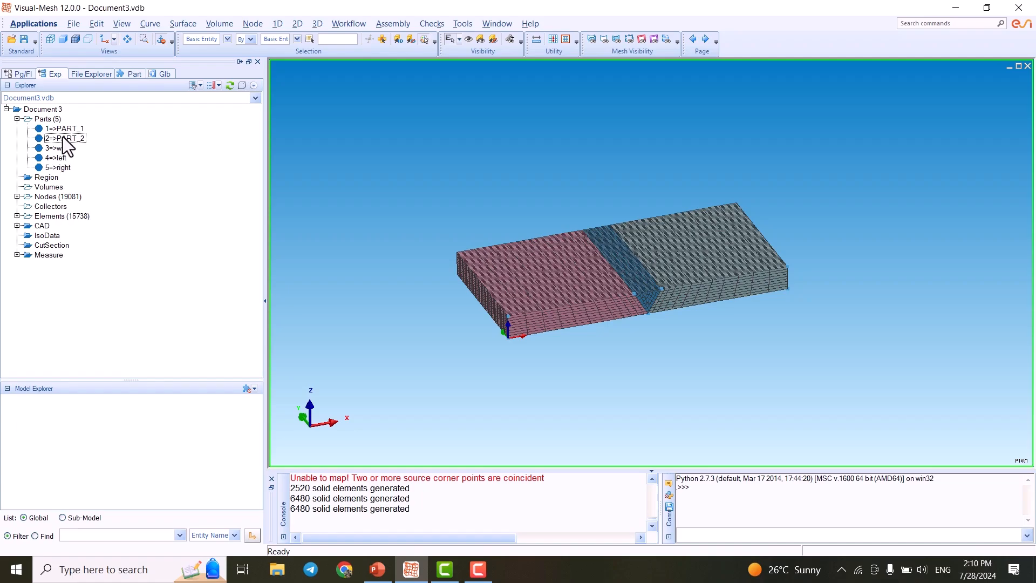
pyautogui.click(63, 138)
pyautogui.keyDown('ctrl'); pyautogui.click(69, 130); pyautogui.keyUp('ctrl')
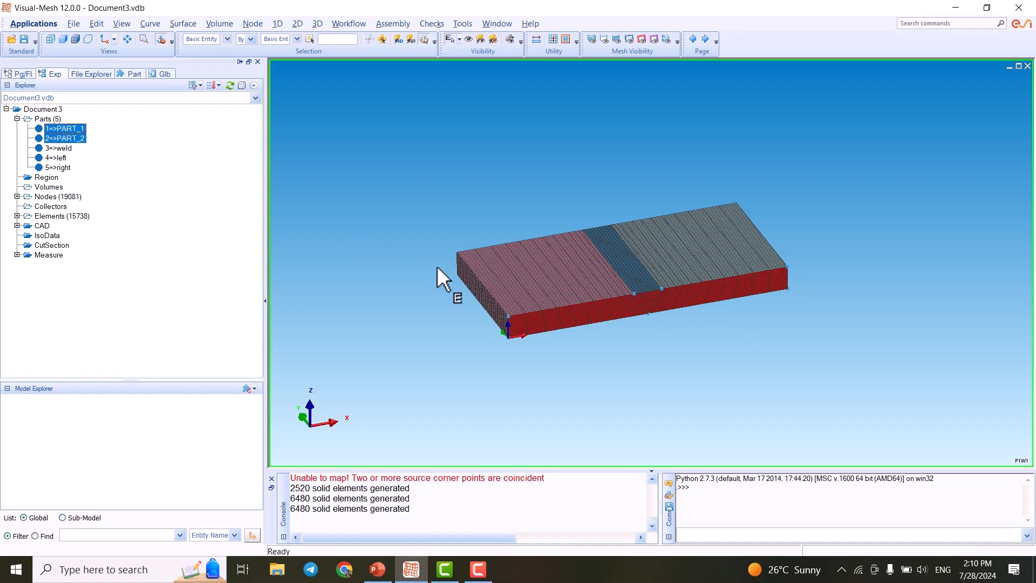
pyautogui.scroll(5, 587, 301)
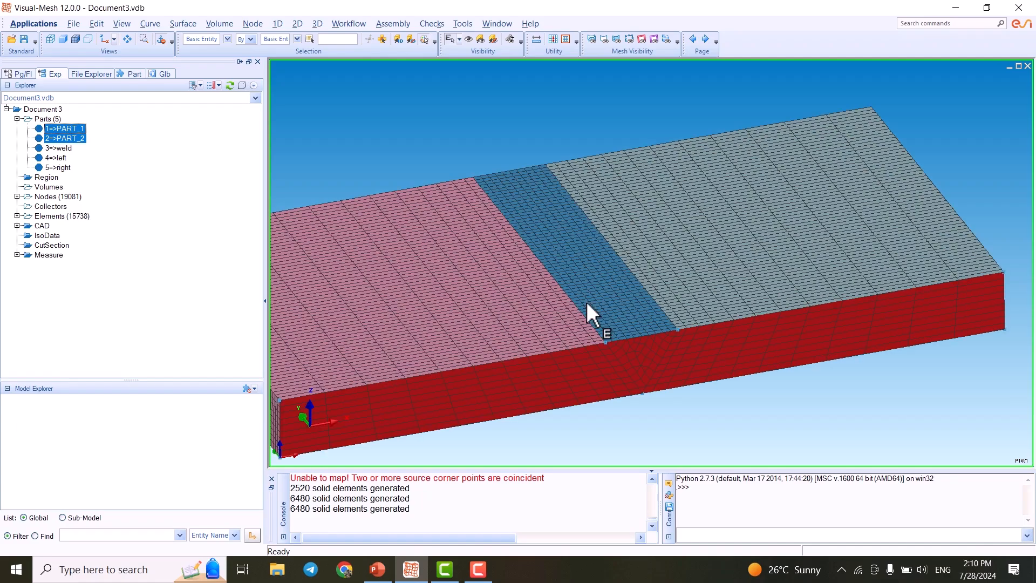
pyautogui.scroll(-4, 584, 320)
pyautogui.moveTo(404, 203); pyautogui.dragTo(469, 273)
pyautogui.click(440, 186)
pyautogui.click(441, 193)
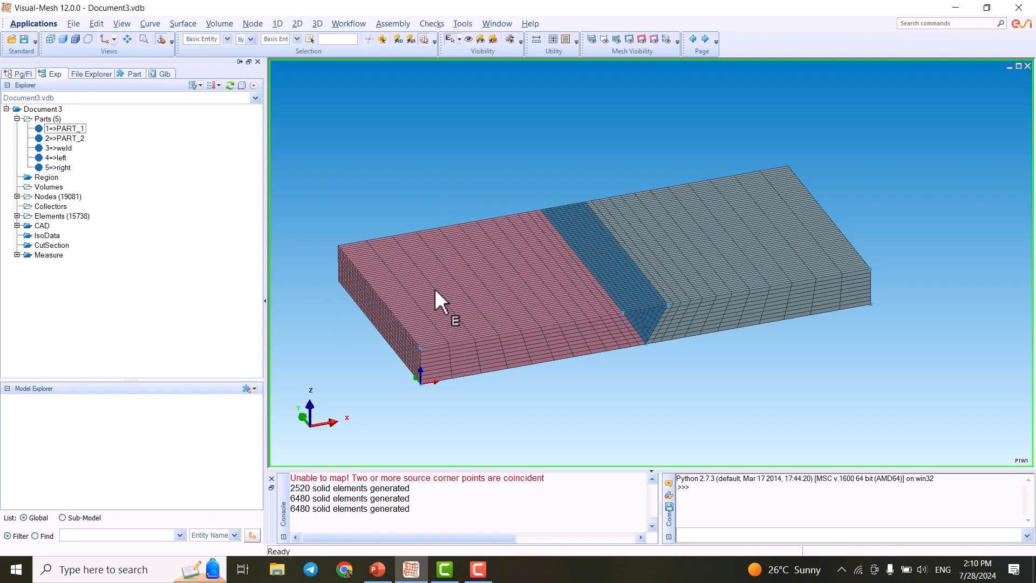
pyautogui.click(72, 135)
pyautogui.keyDown('ctrl'); pyautogui.click(72, 138); pyautogui.keyUp('ctrl')
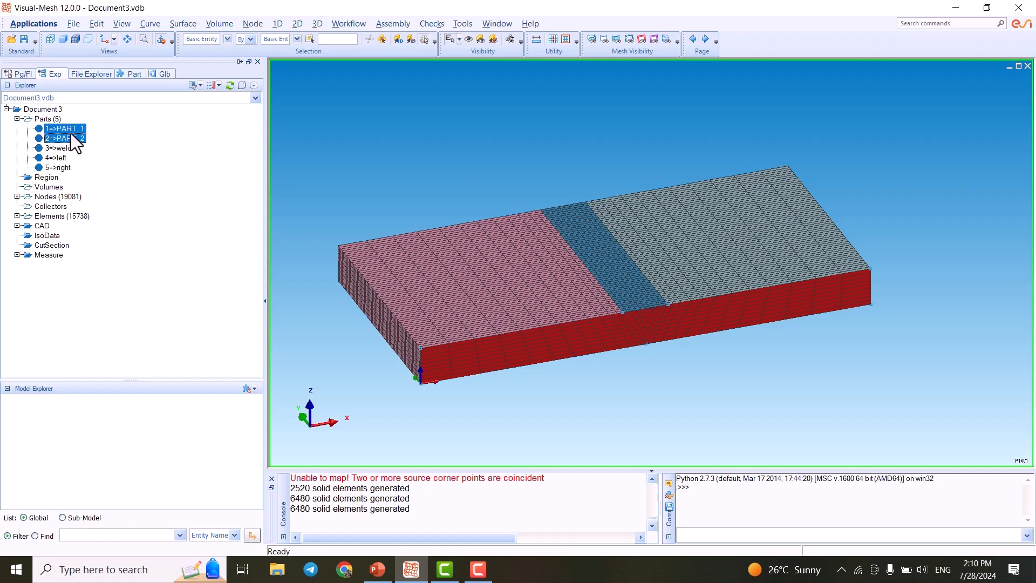
pyautogui.rightClick(71, 131)
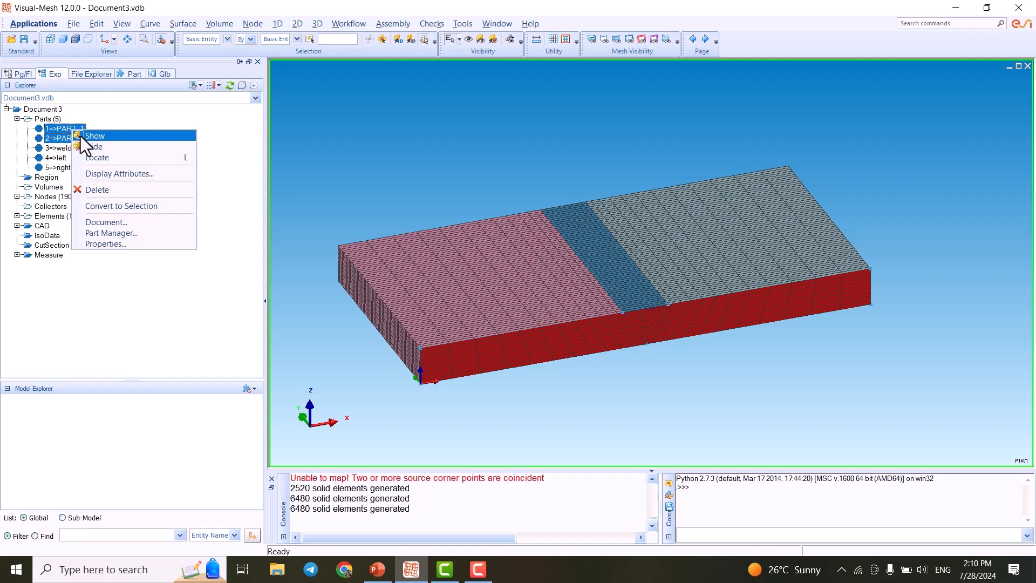
pyautogui.click(110, 148)
# - Check the displayed mesh for coincident nodes with a maximum gap of 0.1
pyautogui.scroll(-2, 593, 217)
pyautogui.scroll(4, 590, 231)
pyautogui.scroll(-1, 617, 301)
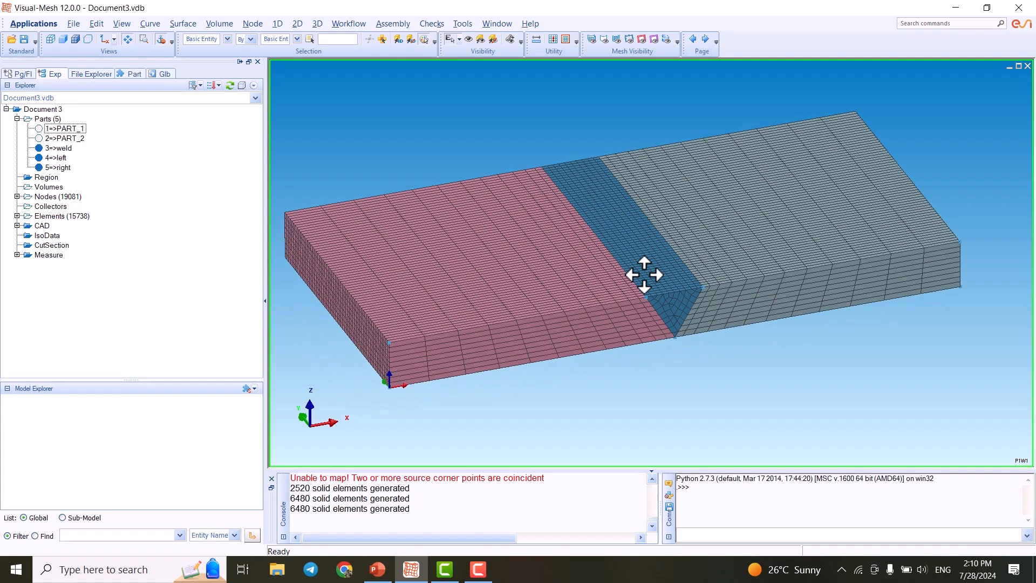
pyautogui.scroll(-1, 677, 316)
pyautogui.moveTo(531, 214); pyautogui.dragTo(529, 231, button='middle')
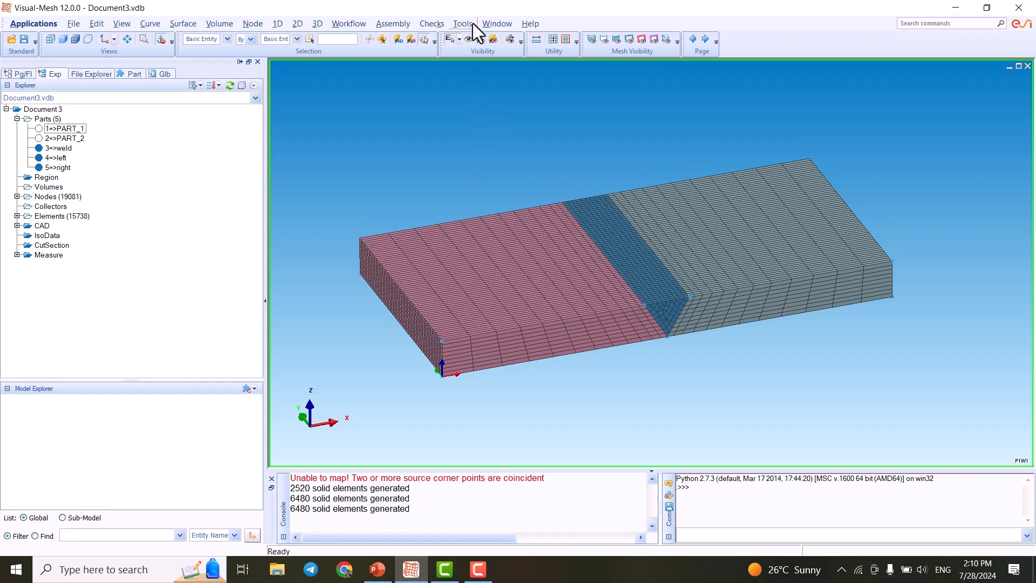
pyautogui.click(435, 23)
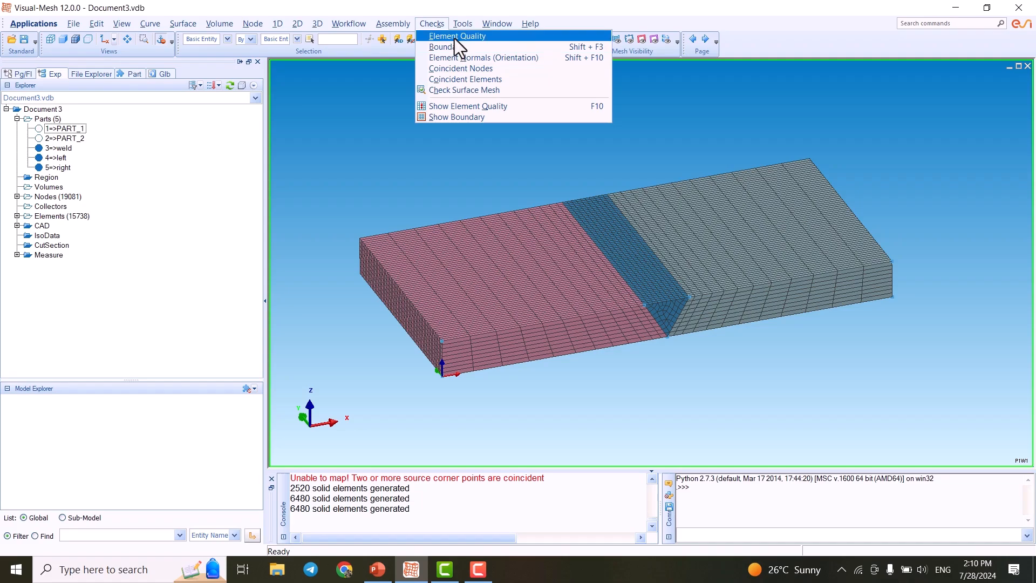
pyautogui.click(486, 70)
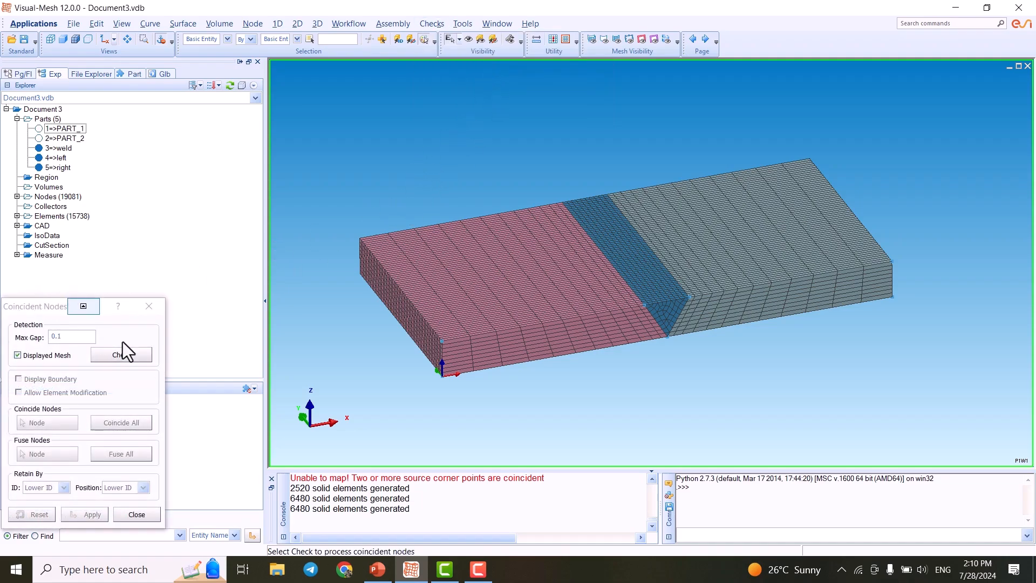
pyautogui.click(128, 356)
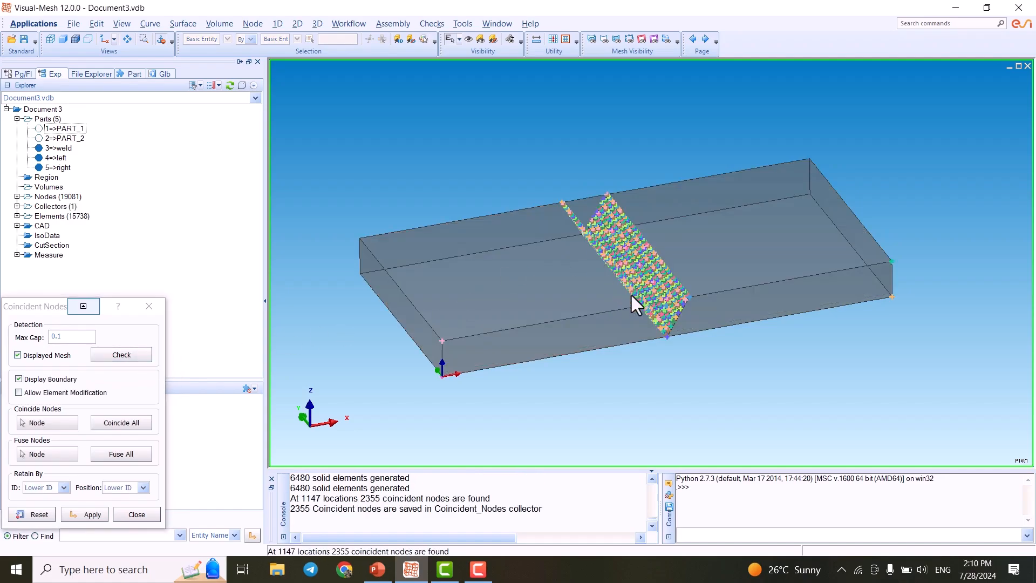
pyautogui.scroll(8, 608, 242)
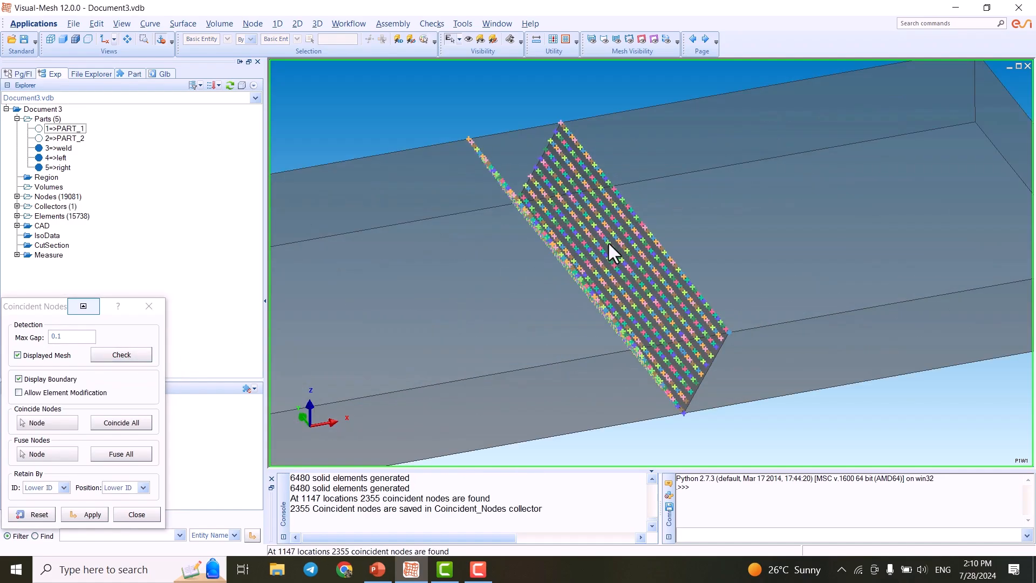
pyautogui.scroll(-3, 647, 279)
# - Coincide and fuse all the detected coincident nodes and apply the changes
pyautogui.click(116, 426)
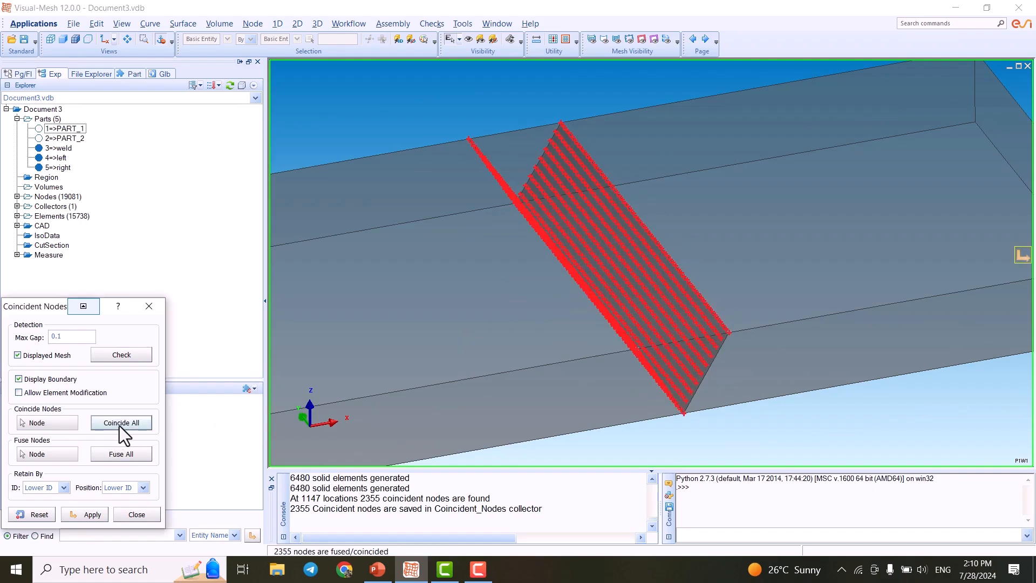
pyautogui.click(668, 302)
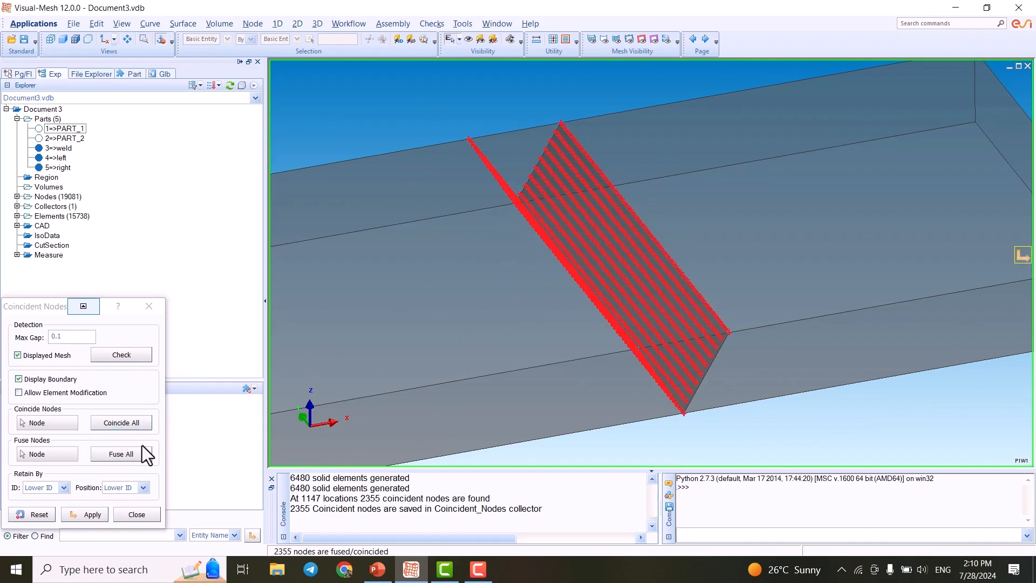
pyautogui.click(125, 455)
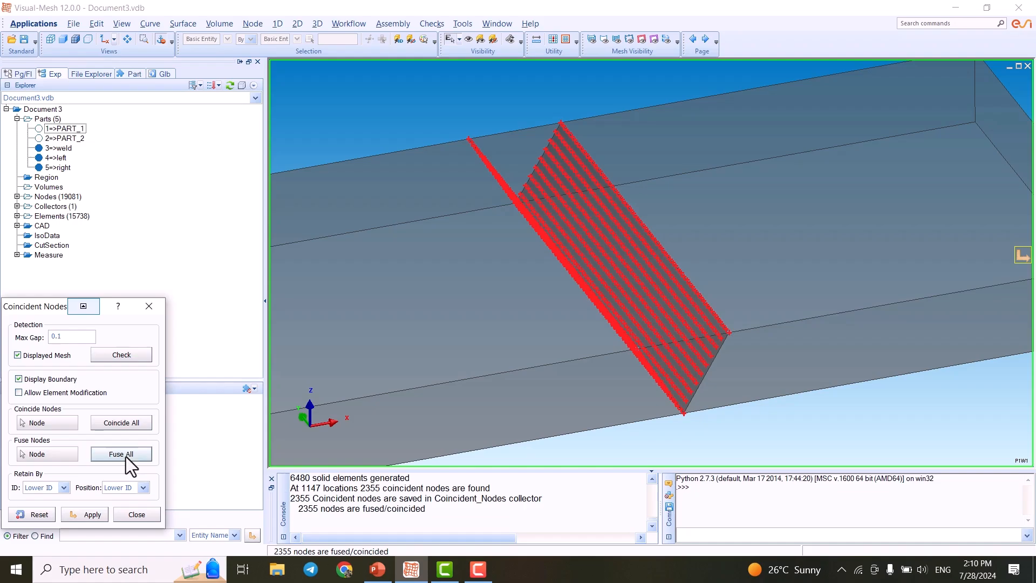
pyautogui.click(125, 457)
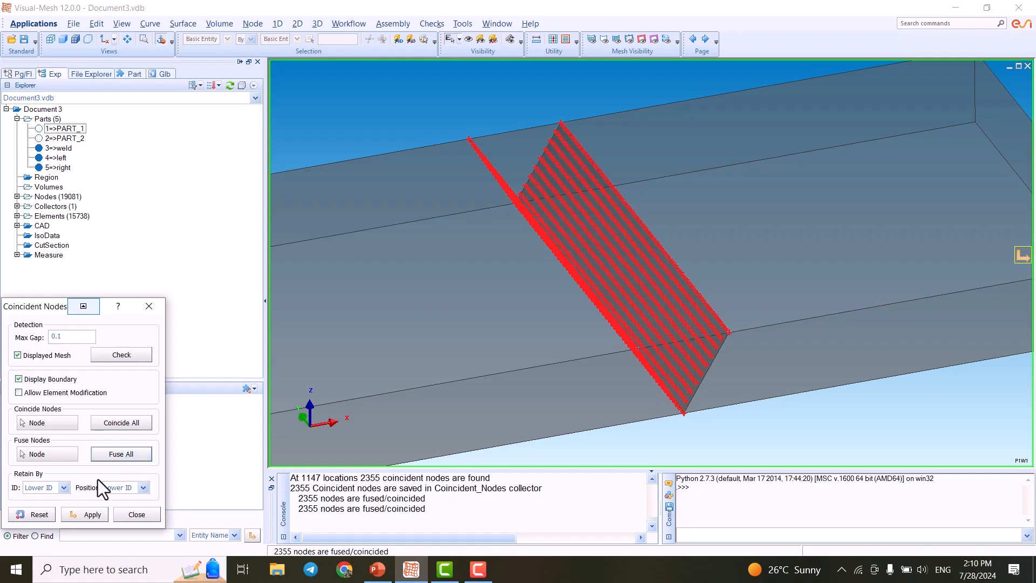
pyautogui.click(89, 516)
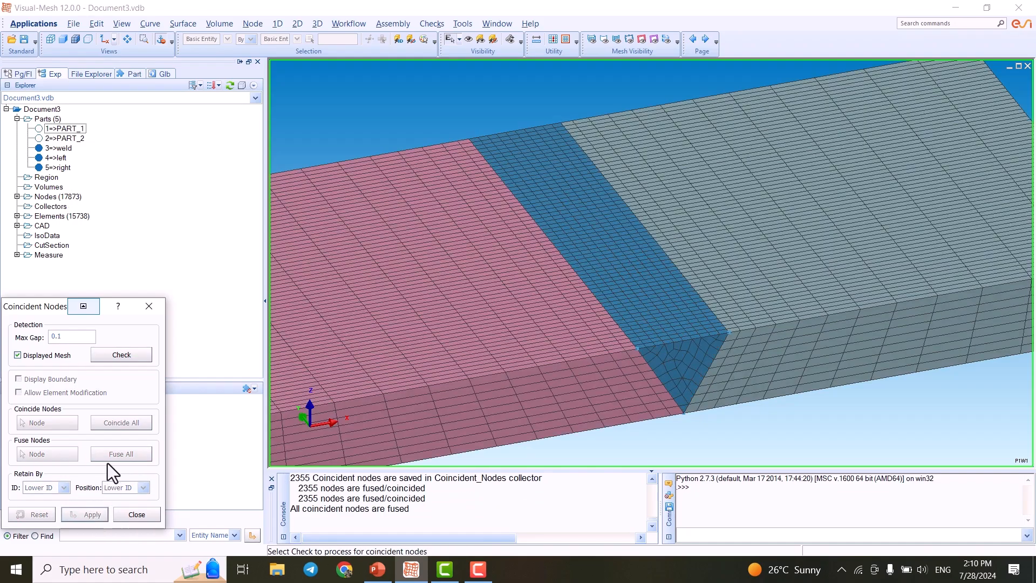
# - Recheck the mesh for coincident nodes and close the Coincident Nodes dialog
pyautogui.click(135, 355)
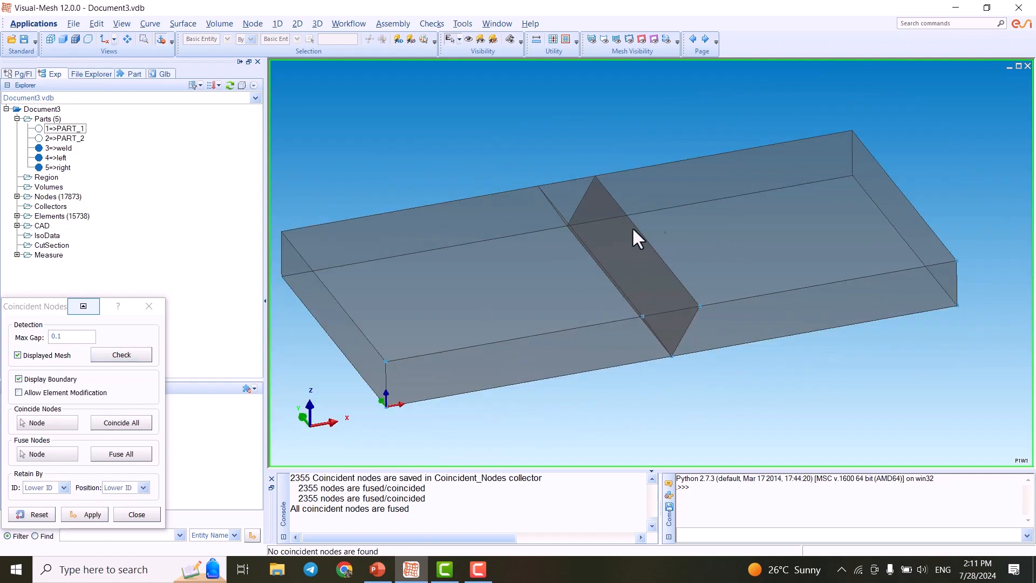
pyautogui.scroll(2, 621, 251)
pyautogui.scroll(-2, 632, 292)
pyautogui.click(137, 515)
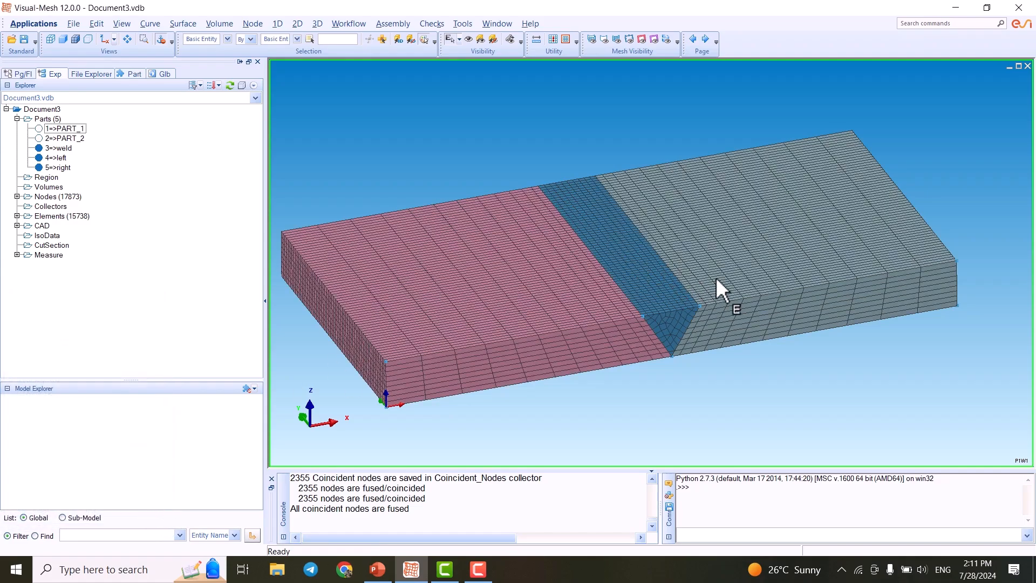
pyautogui.scroll(-1, 716, 277)
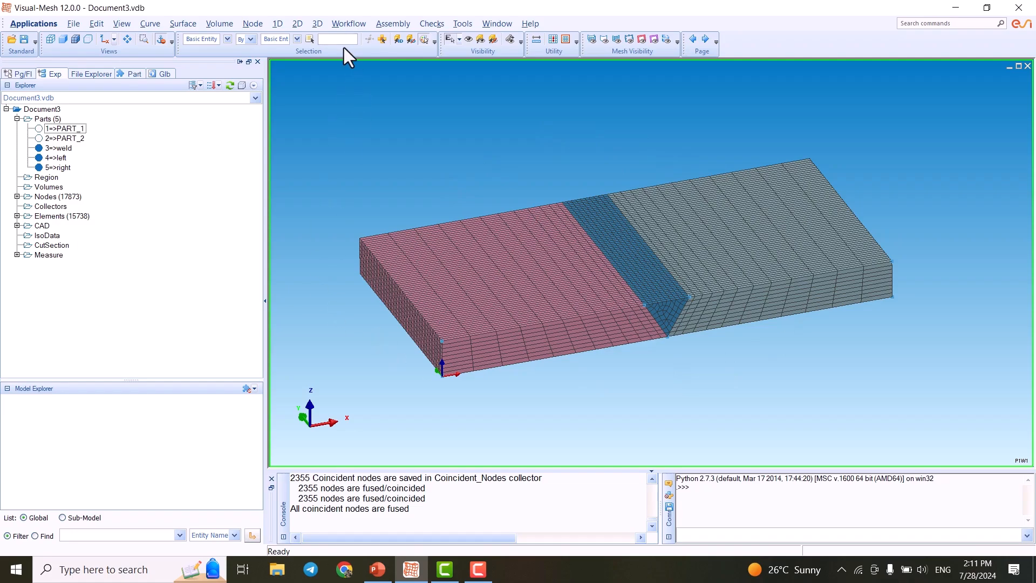
pyautogui.click(299, 24)
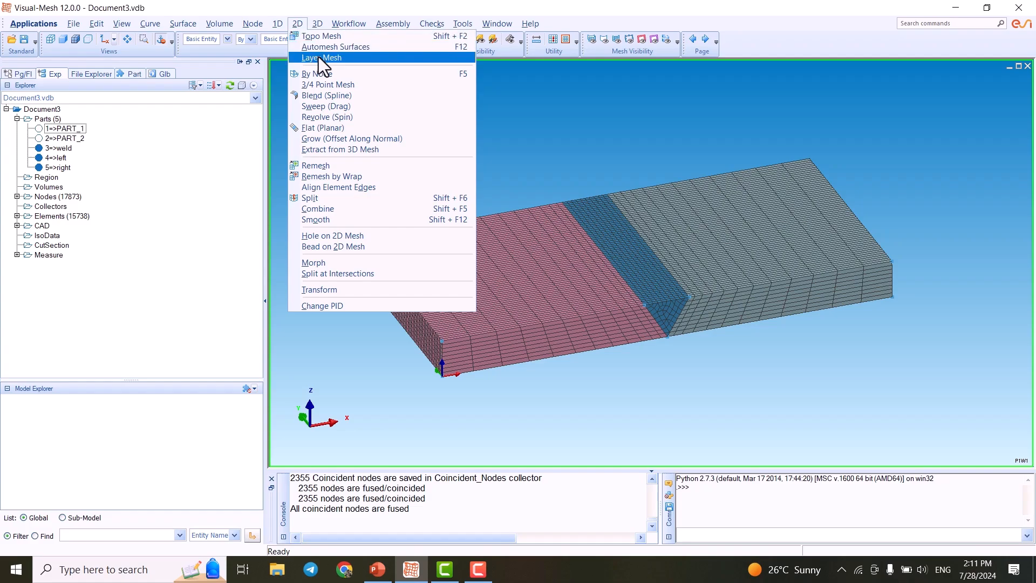
pyautogui.moveTo(278, 24)
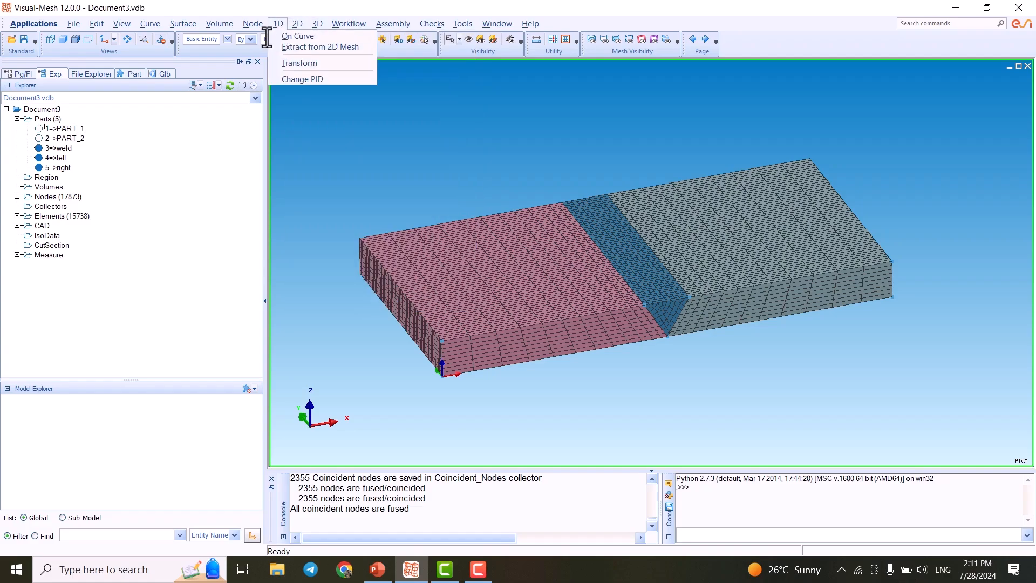
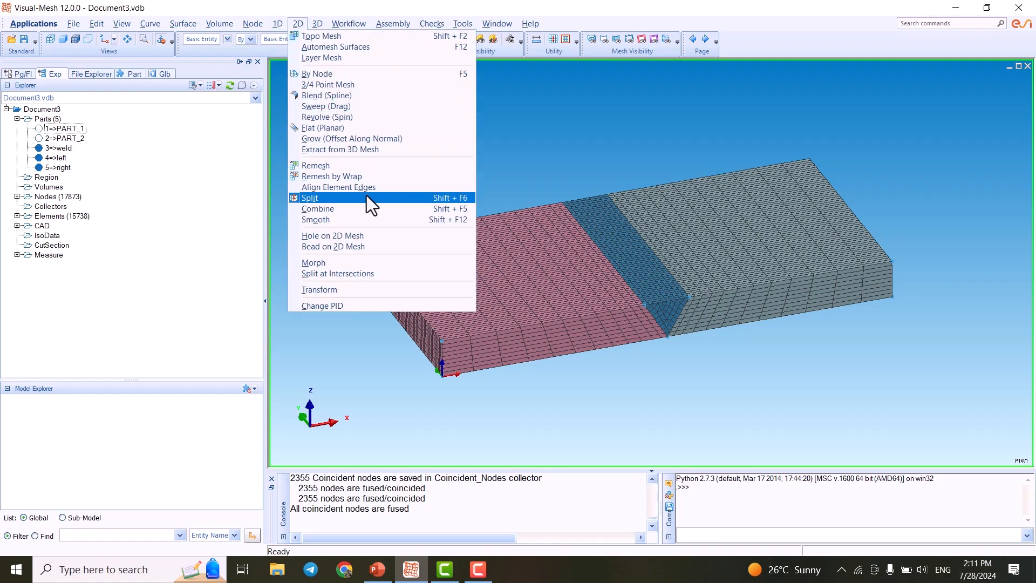
# - Open the Extract from 3D Mesh tool and box-select all element faces of the welded plate
pyautogui.click(335, 150)
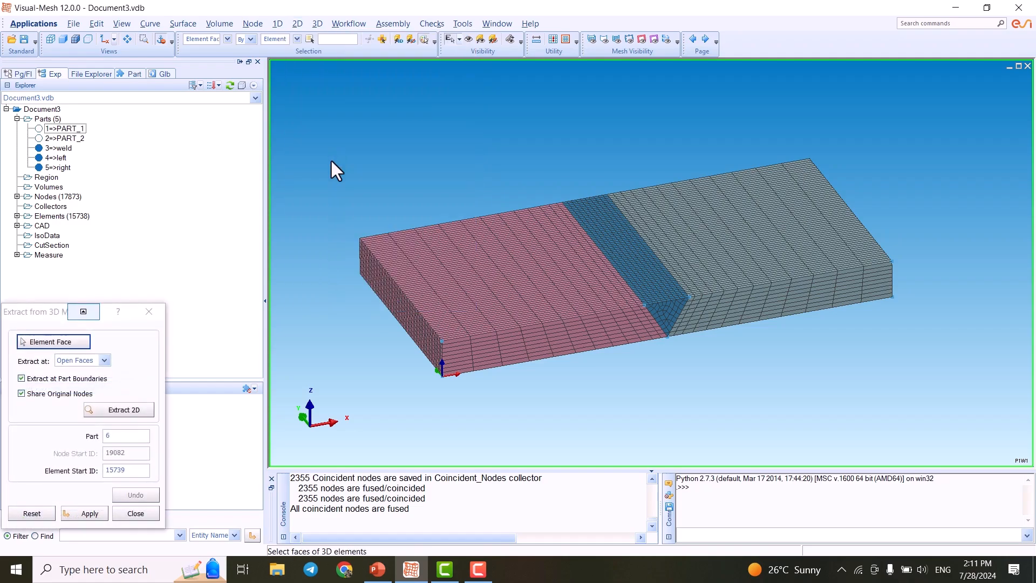
pyautogui.moveTo(34, 317); pyautogui.dragTo(205, 143)
pyautogui.scroll(-2, 532, 202)
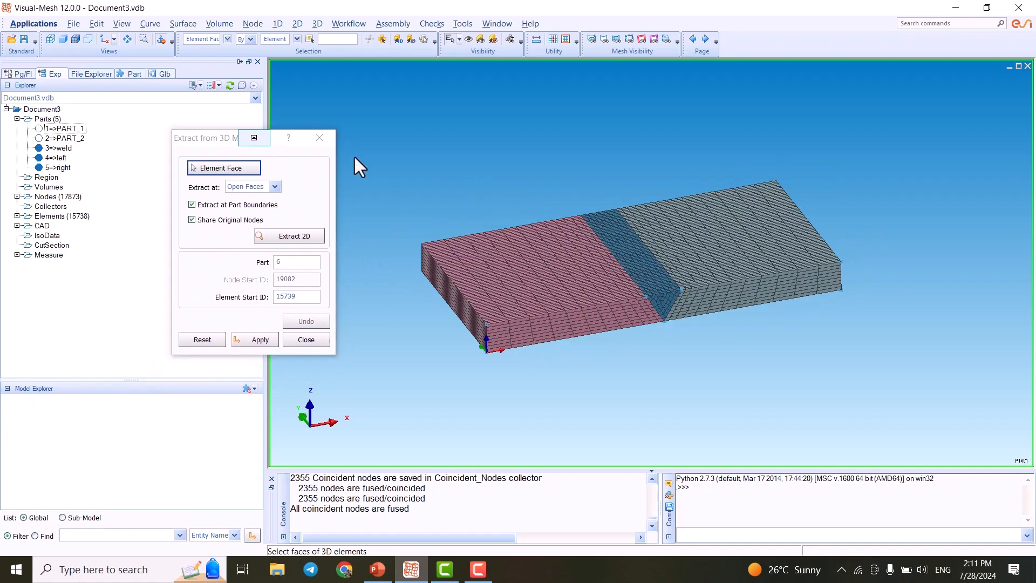
pyautogui.scroll(-3, 486, 170)
pyautogui.moveTo(432, 123); pyautogui.dragTo(866, 403)
pyautogui.scroll(5, 656, 308)
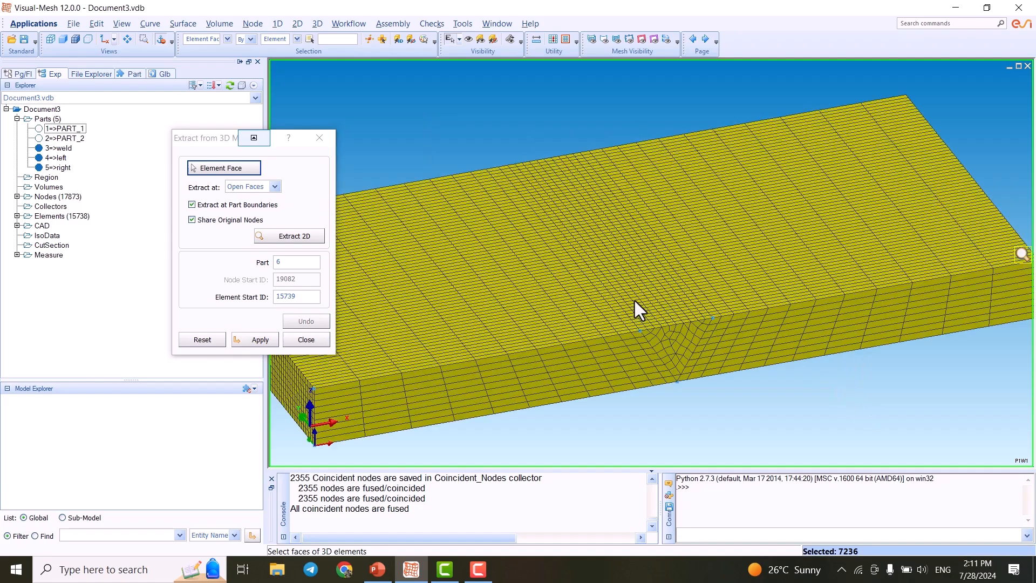
pyautogui.scroll(-2, 639, 309)
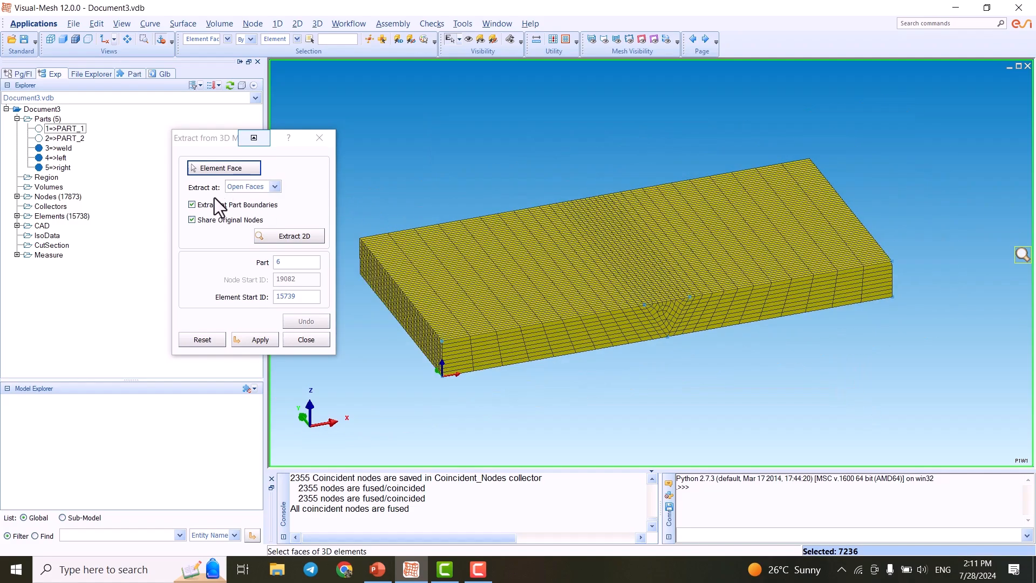
# - Try switching the extraction mode to All Faces
pyautogui.click(273, 186)
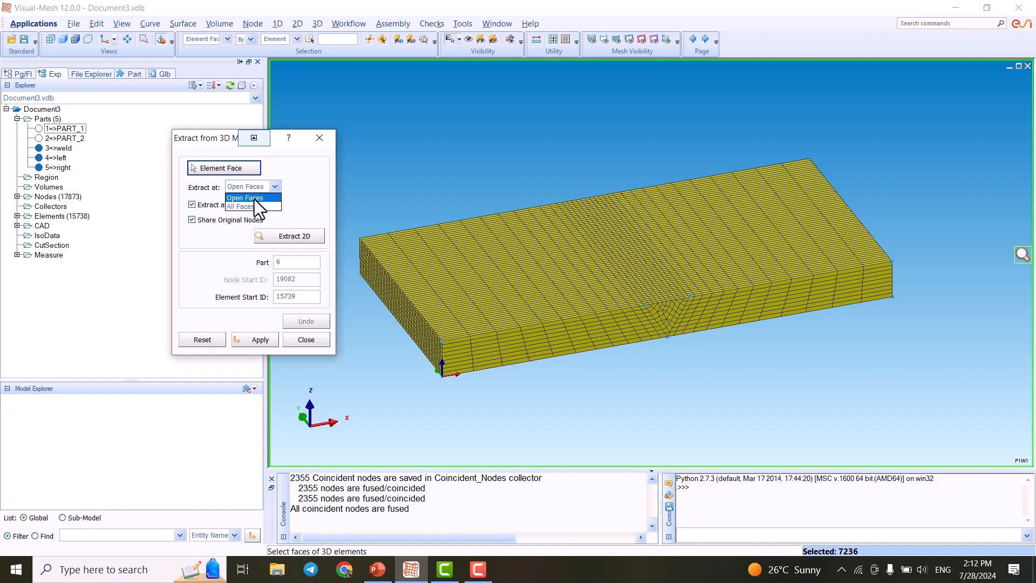
pyautogui.click(275, 187)
pyautogui.click(278, 187)
pyautogui.click(277, 187)
pyautogui.scroll(4, 683, 282)
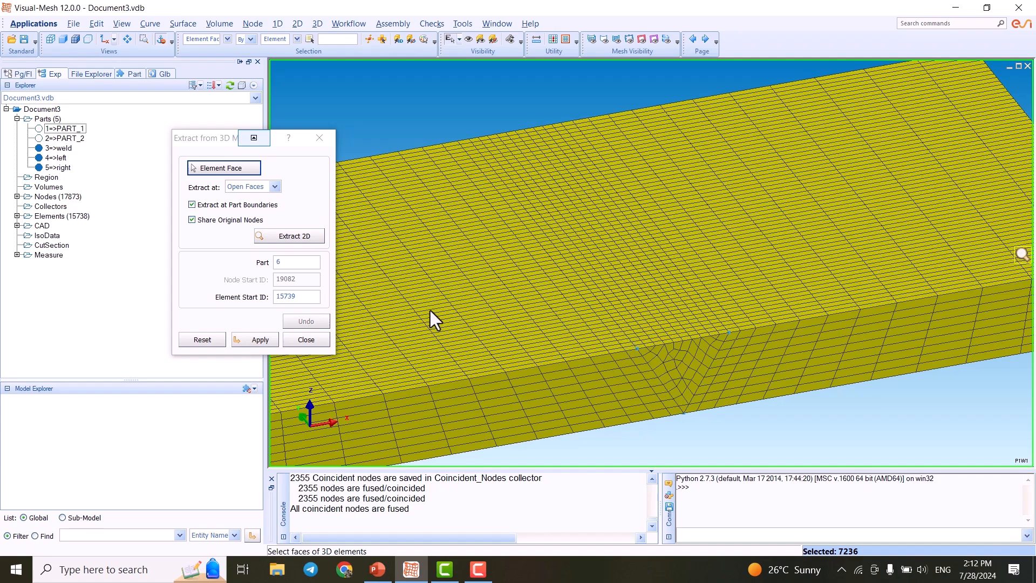
pyautogui.click(279, 188)
pyautogui.click(272, 197)
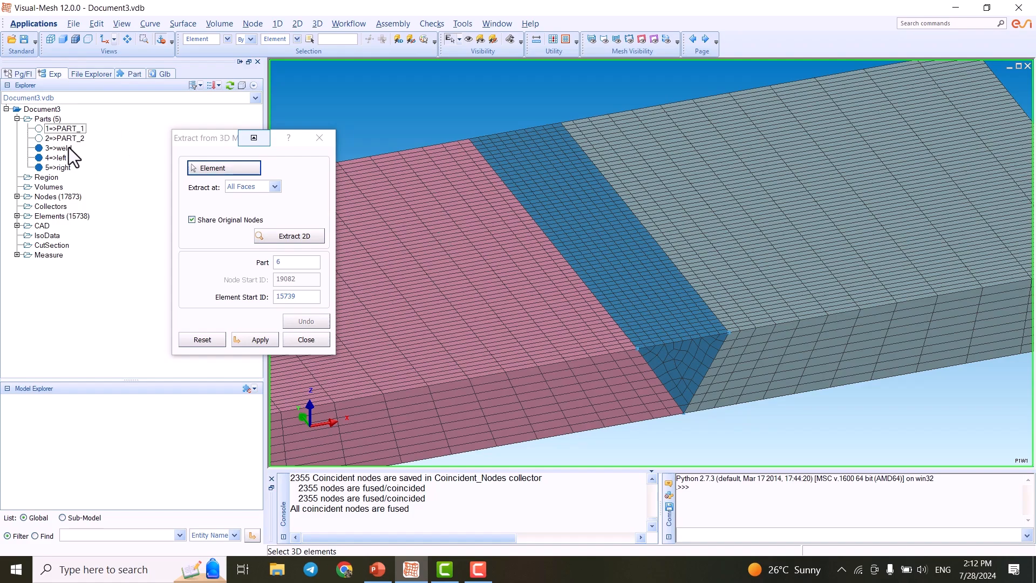
pyautogui.click(39, 149)
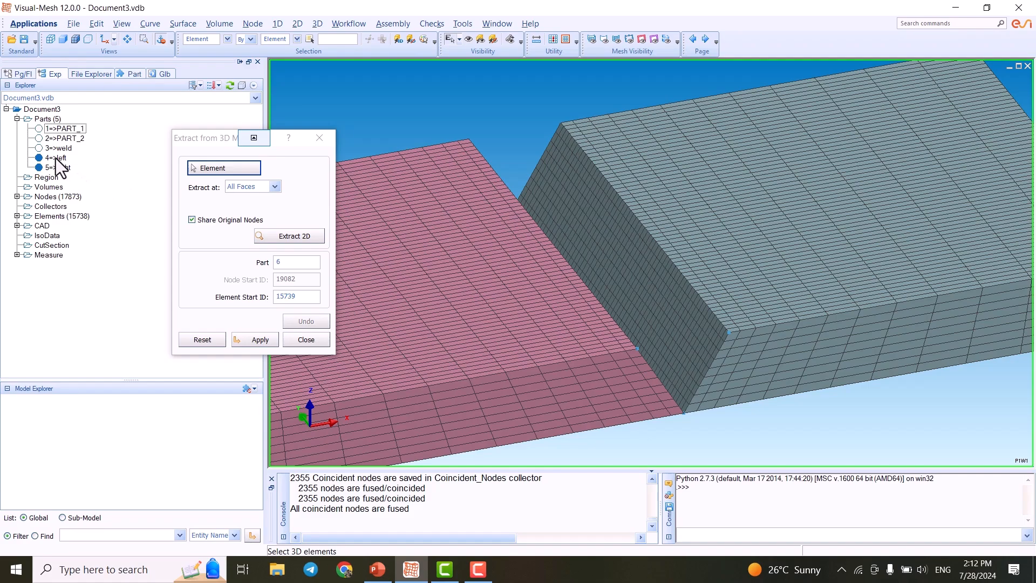
pyautogui.click(39, 148)
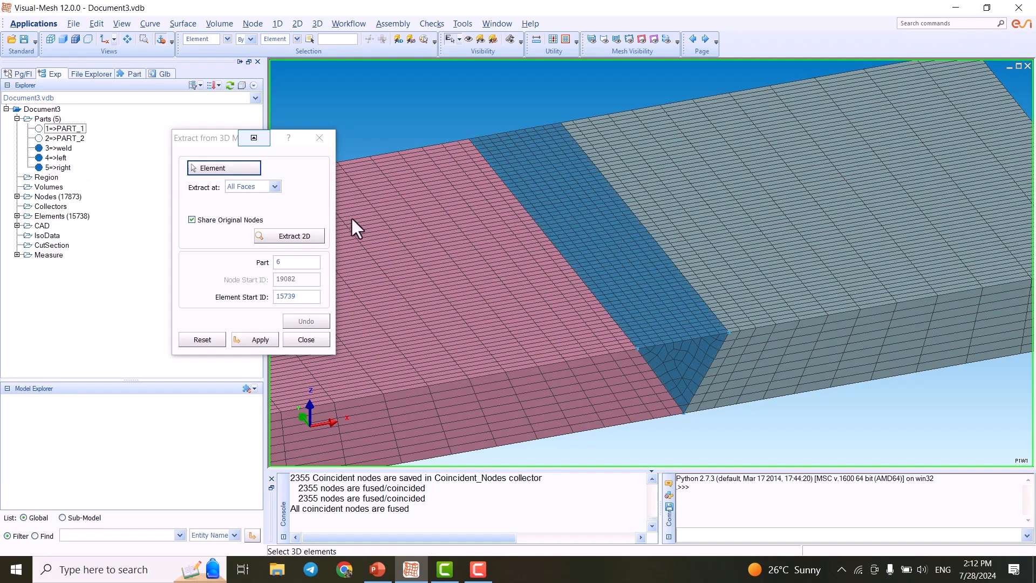
# - Select a few weld elements and switch the extraction mode back to Open Faces
pyautogui.moveTo(641, 310); pyautogui.dragTo(692, 348)
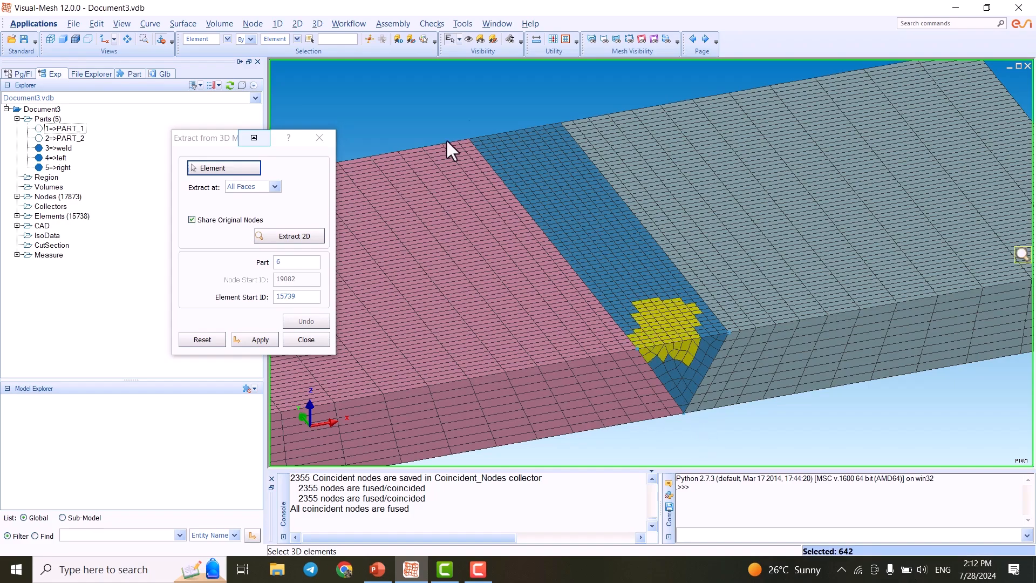
pyautogui.scroll(-5, 602, 131)
pyautogui.click(262, 186)
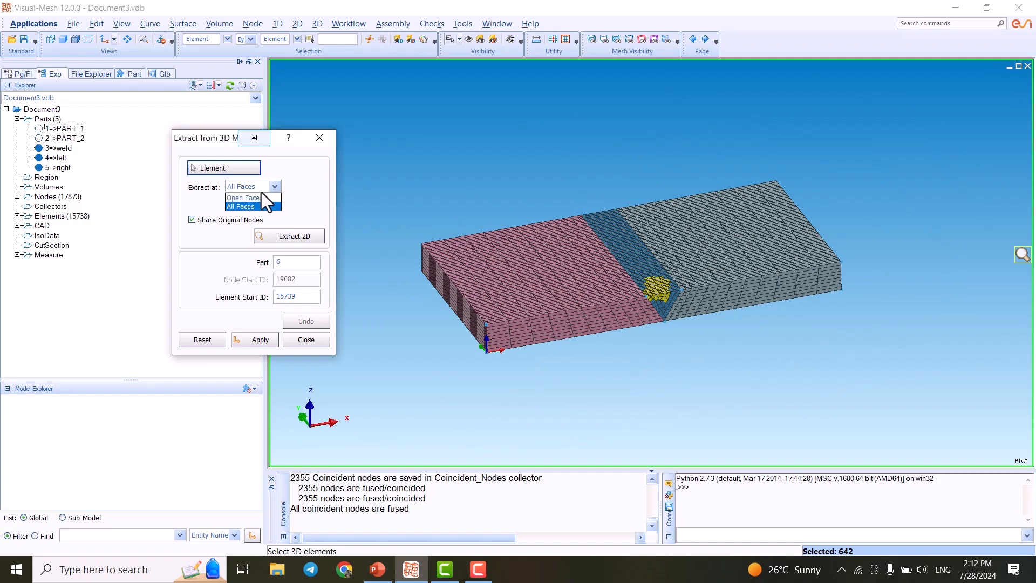
pyautogui.click(252, 198)
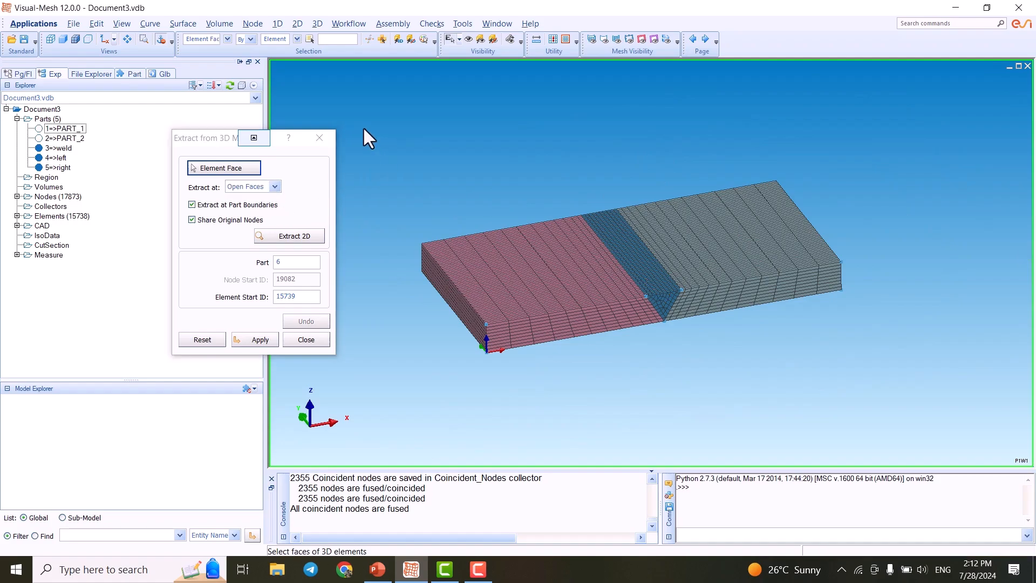
# - Extract 2D elements from all open faces of the plate into part 6, apply and close the dialog
pyautogui.moveTo(344, 92); pyautogui.dragTo(925, 400)
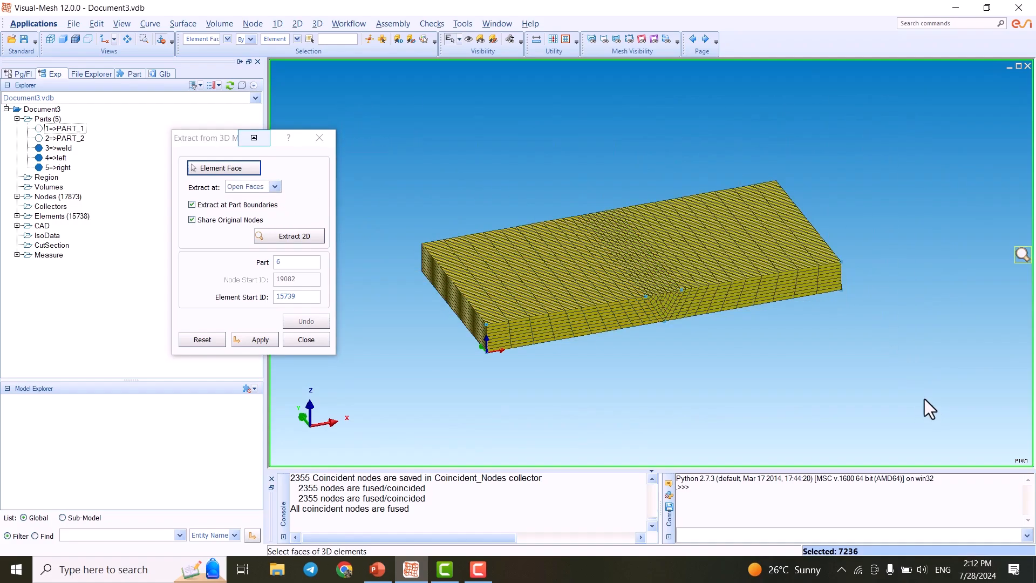
pyautogui.click(287, 239)
pyautogui.scroll(2, 659, 283)
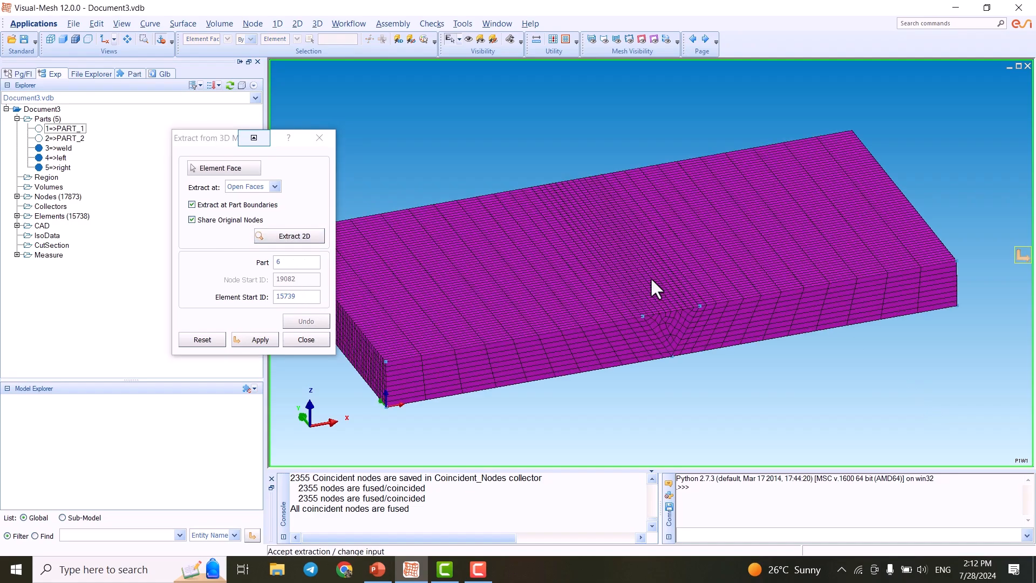
pyautogui.scroll(-1, 815, 272)
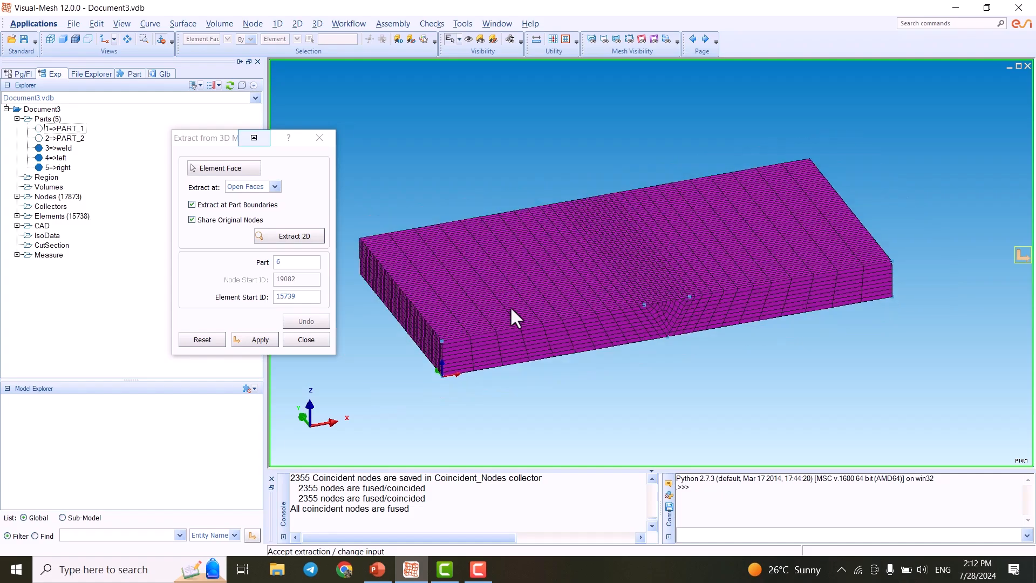
pyautogui.click(268, 341)
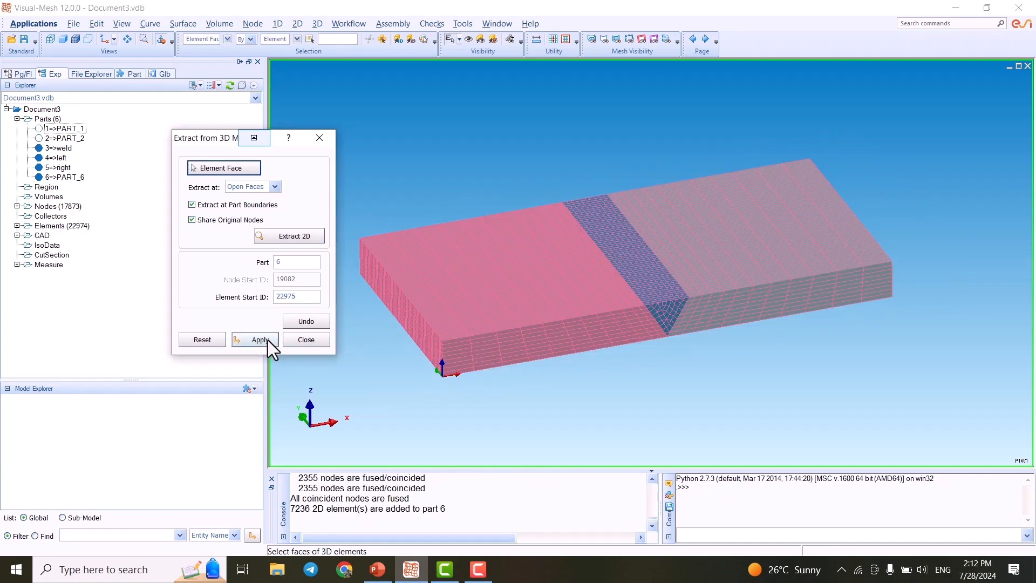
pyautogui.click(306, 341)
# - Hide the weld, left and right parts so only the new PART_6 skin is displayed
pyautogui.click(73, 179)
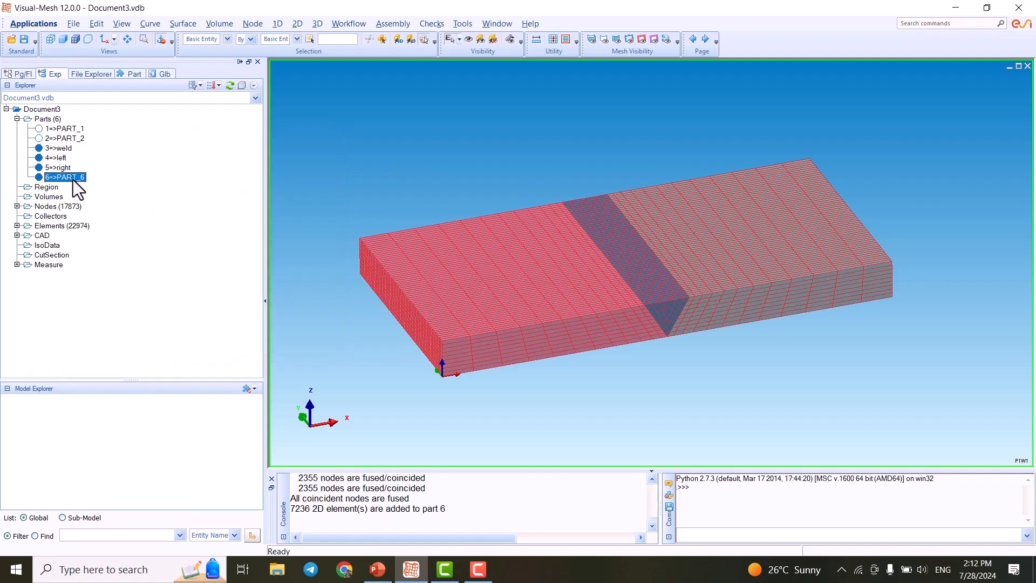
pyautogui.click(39, 167)
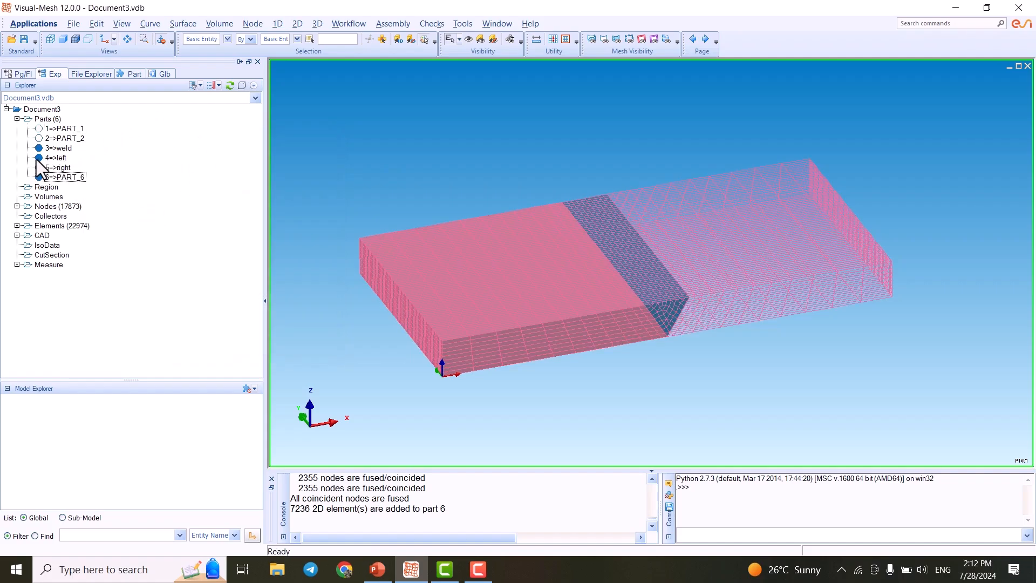
pyautogui.click(39, 158)
pyautogui.click(39, 148)
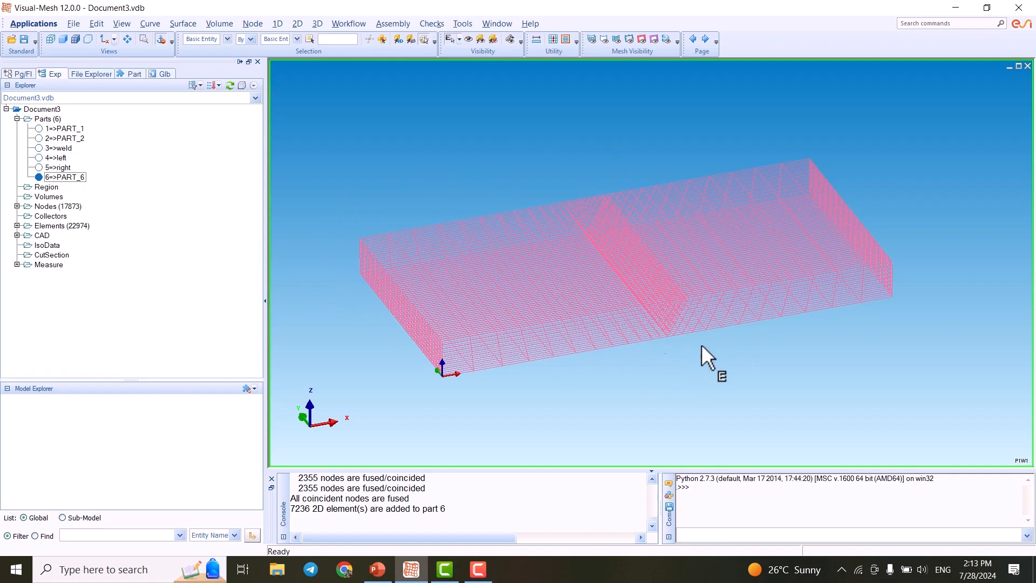
pyautogui.moveTo(579, 389); pyautogui.dragTo(576, 285, button='middle')
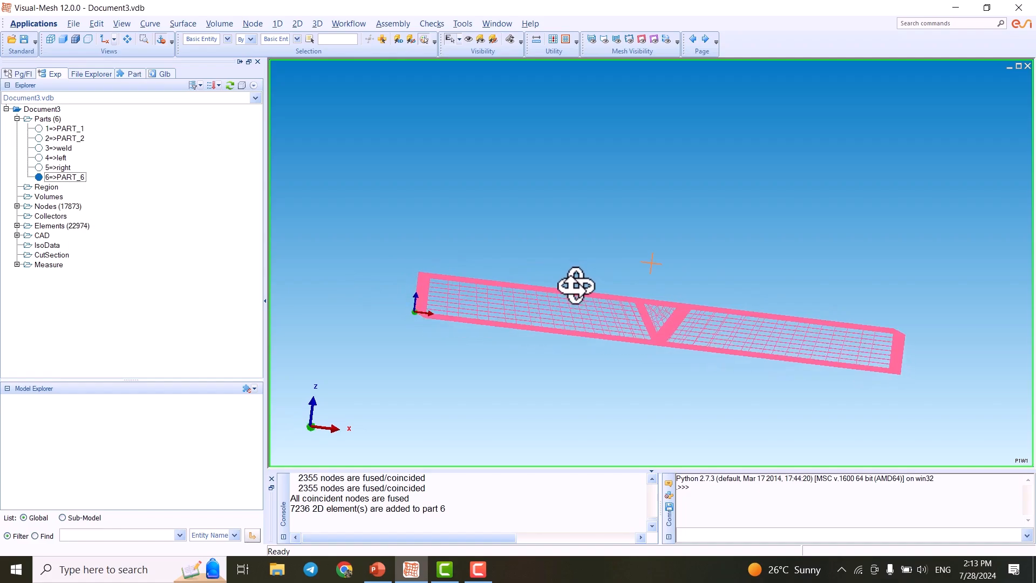
pyautogui.scroll(3, 549, 313)
pyautogui.scroll(-1, 503, 323)
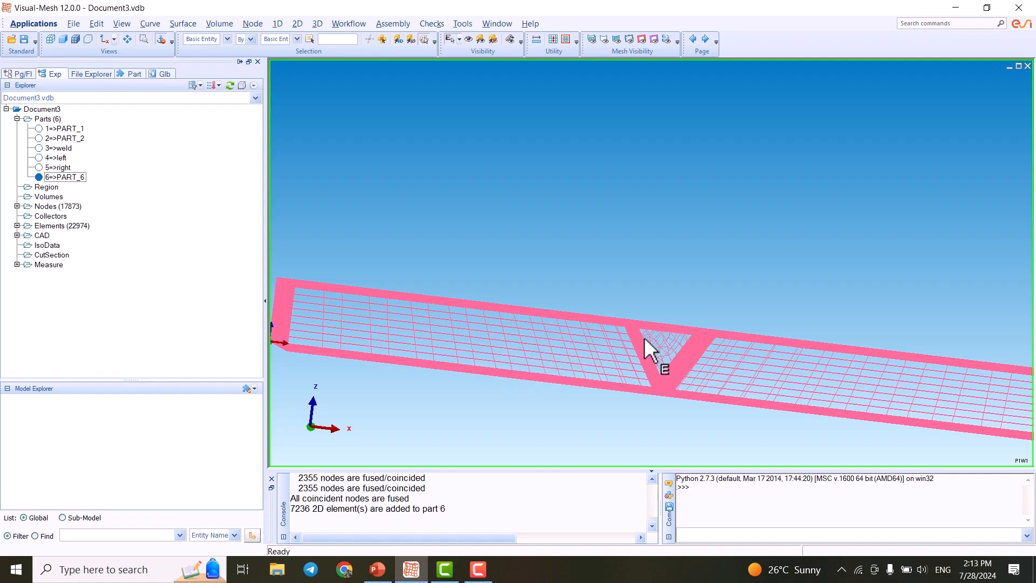
pyautogui.click(105, 39)
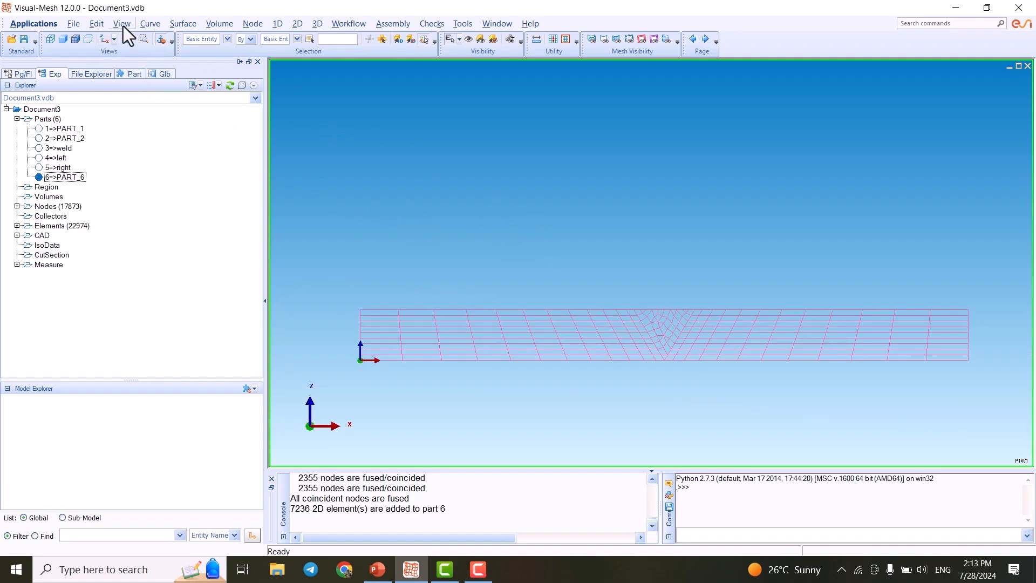
pyautogui.click(113, 40)
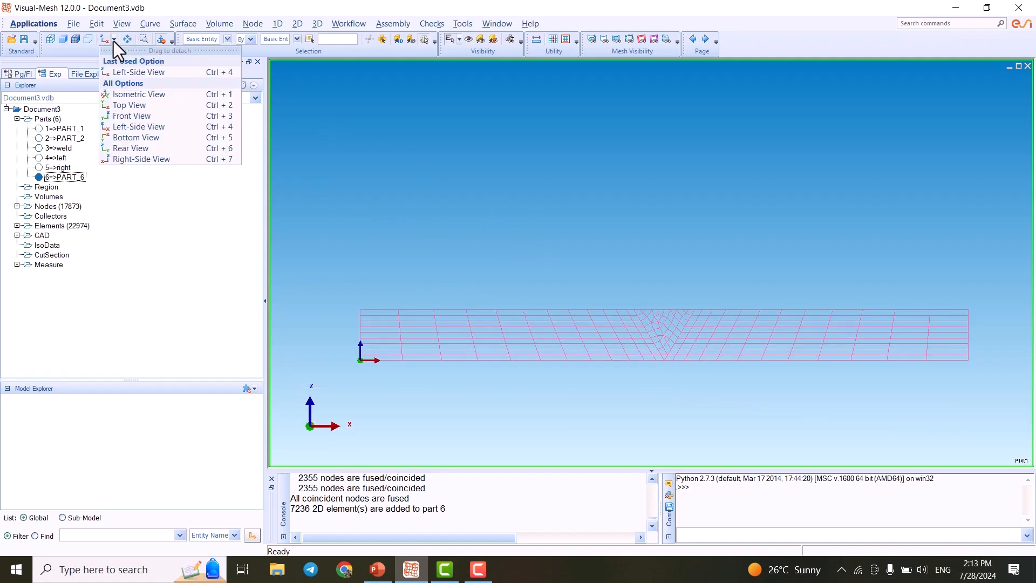
pyautogui.click(134, 97)
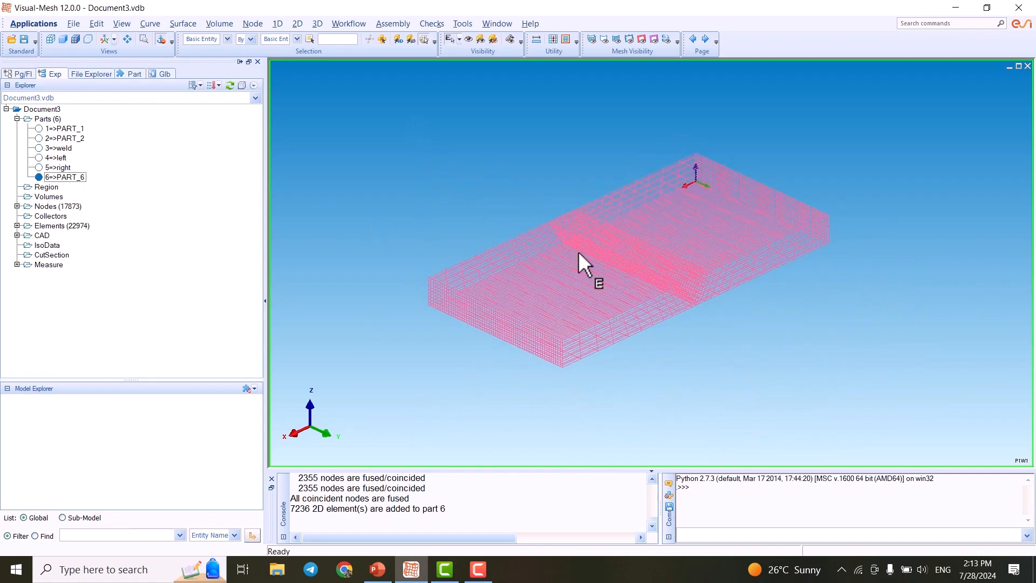
# - Rename PART_6 to HEATenv in the Part Manager and close it
pyautogui.click(64, 176)
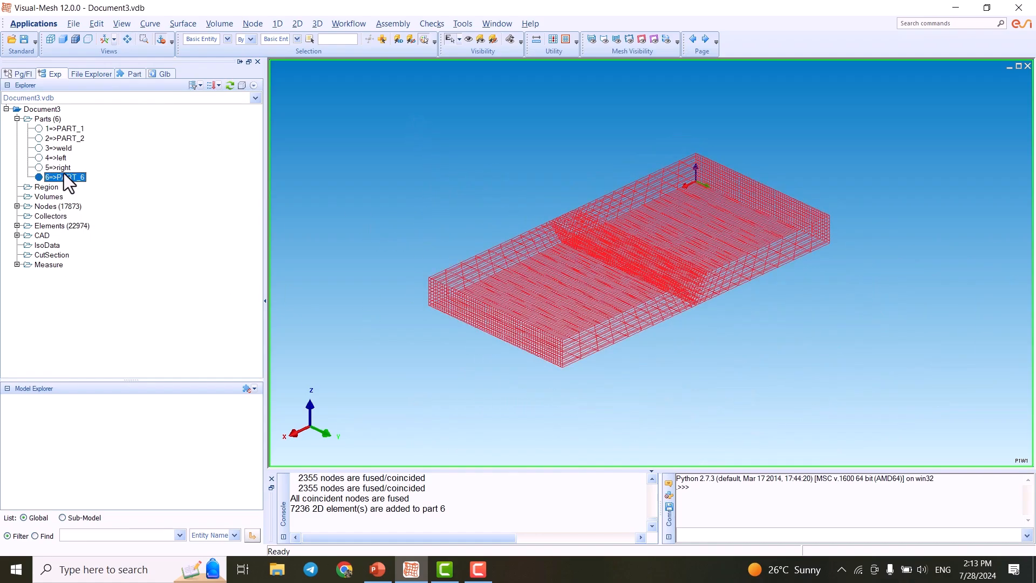
pyautogui.rightClick(66, 177)
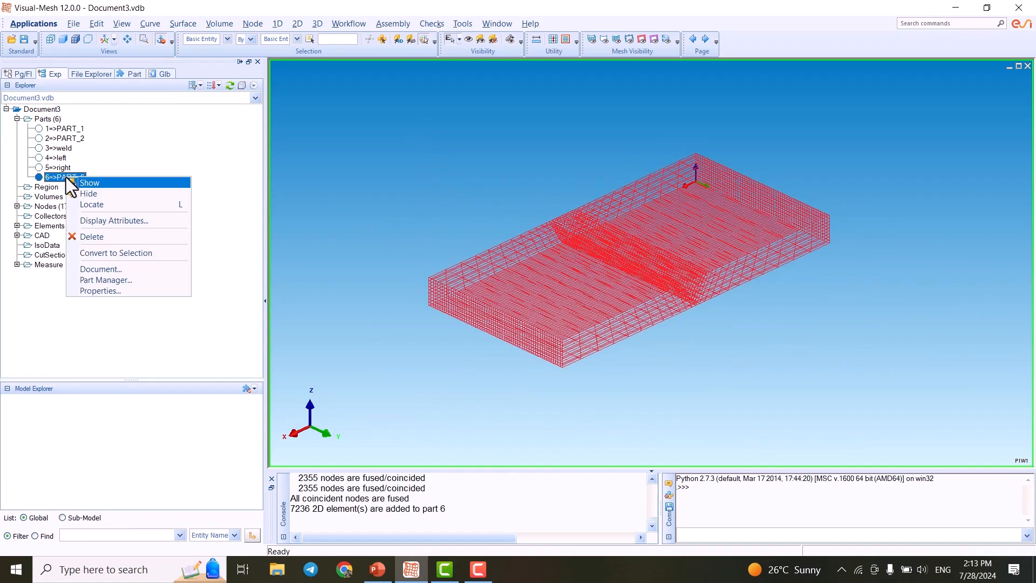
pyautogui.click(102, 283)
pyautogui.click(168, 358)
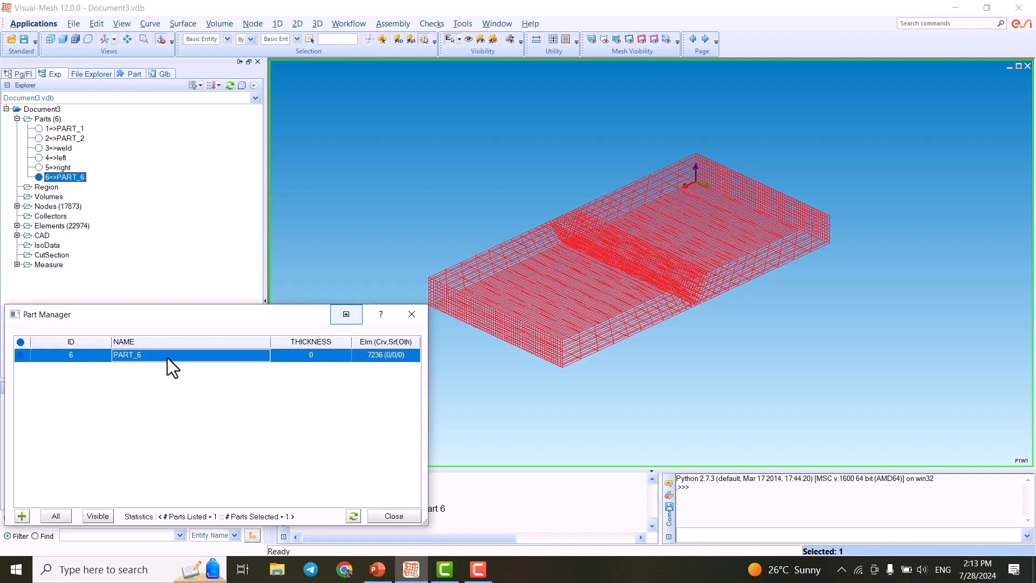
pyautogui.write('H')
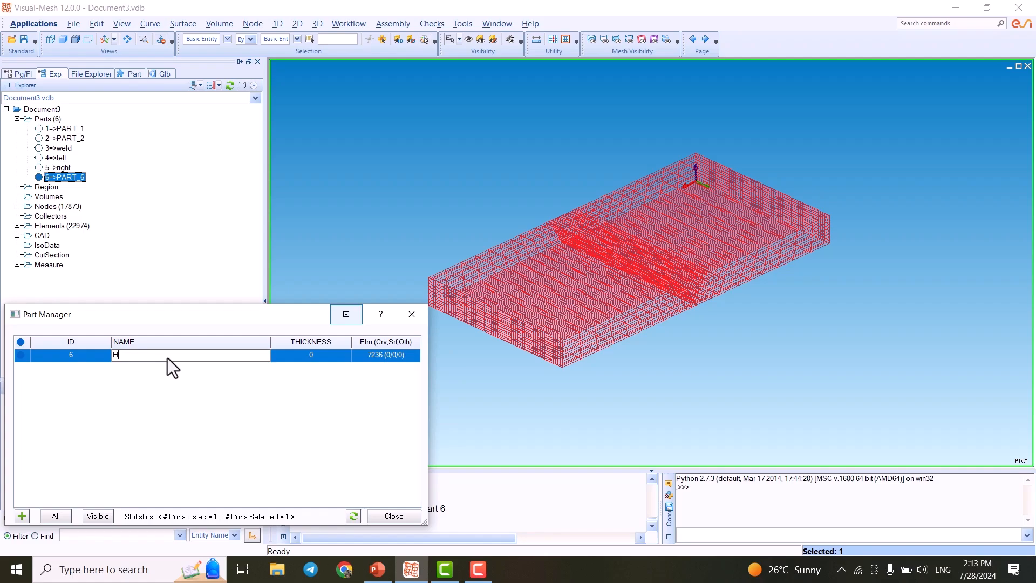
pyautogui.write('EATenv')
pyautogui.press('Return')
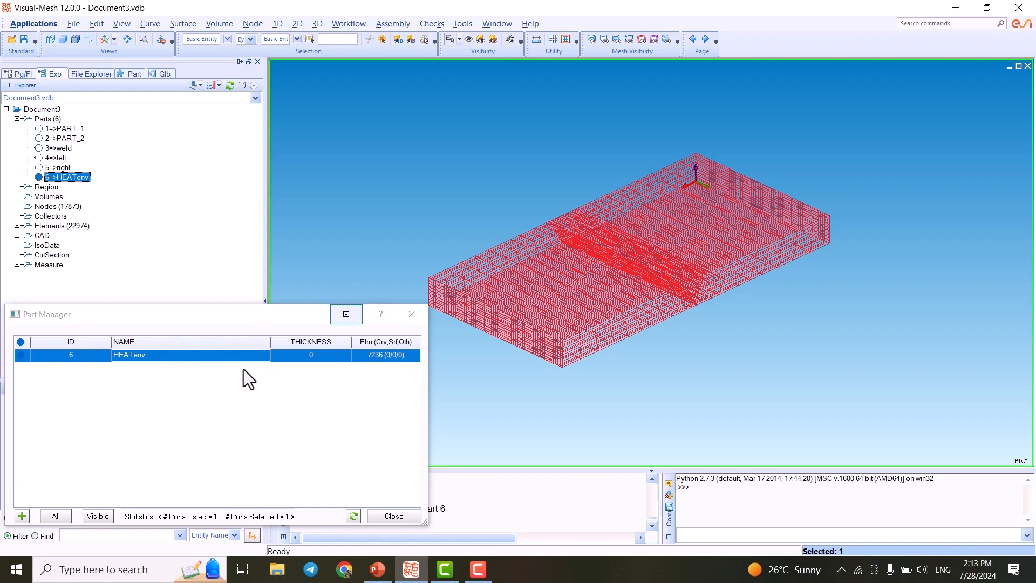
pyautogui.click(411, 315)
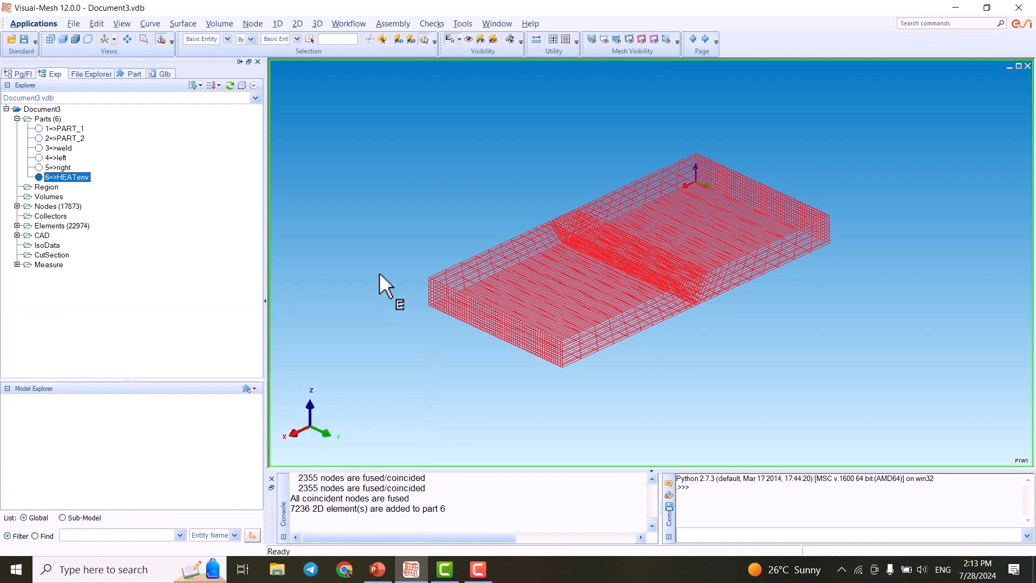
# - Show the weld, left and right parts while hiding PART_1, PART_2 and HEATenv
pyautogui.click(39, 129)
pyautogui.click(39, 138)
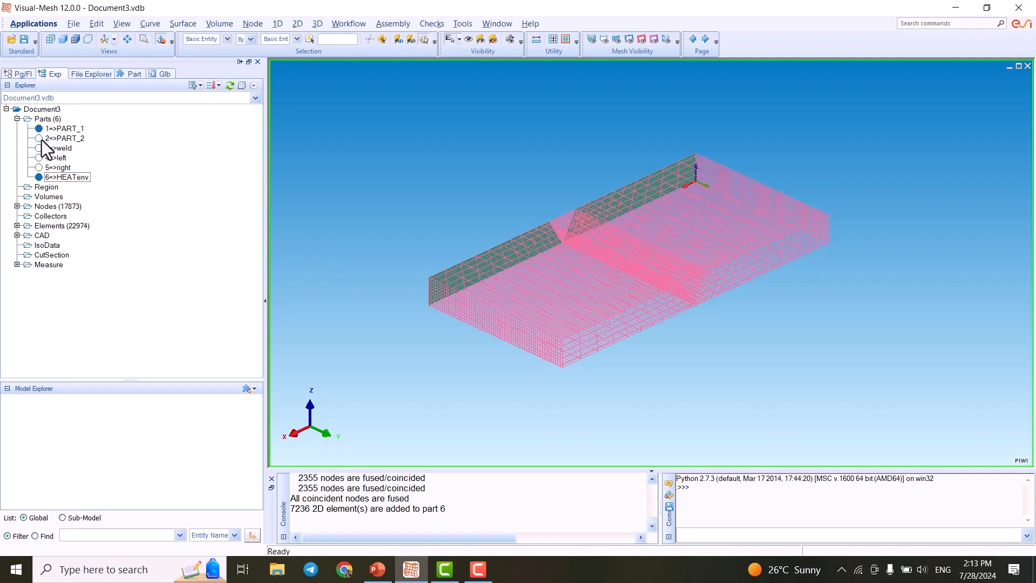
pyautogui.click(38, 148)
pyautogui.click(39, 158)
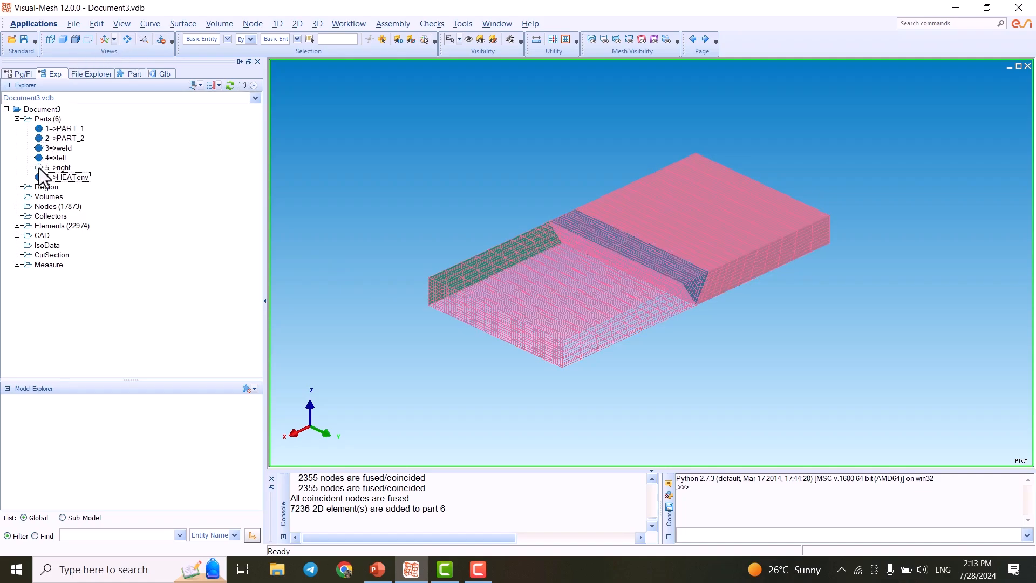
pyautogui.click(39, 167)
pyautogui.click(39, 139)
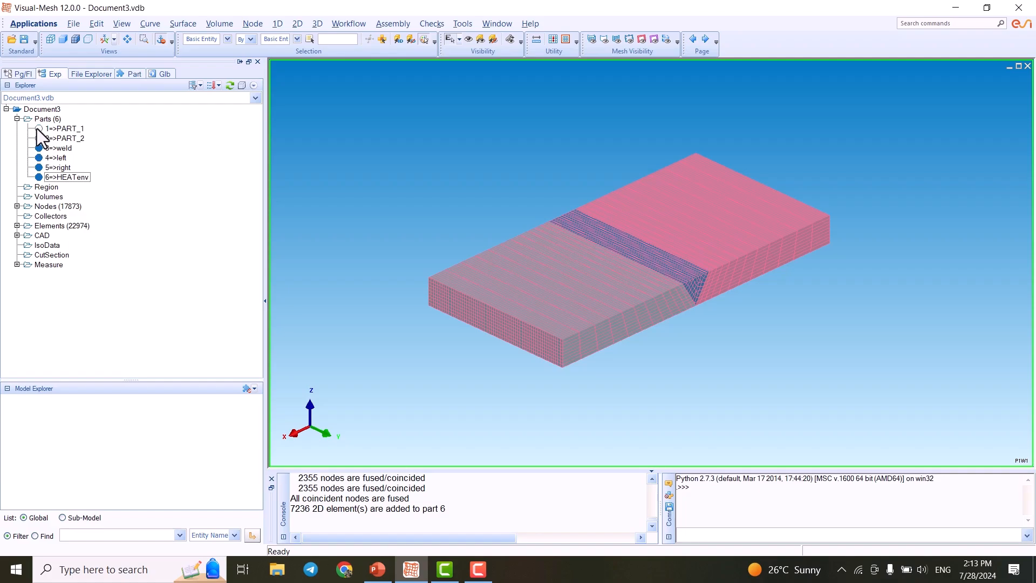
pyautogui.click(38, 177)
# - Inspect the 3D weld, left and right parts from a side-on angle
pyautogui.scroll(-1, 543, 308)
pyautogui.scroll(3, 543, 308)
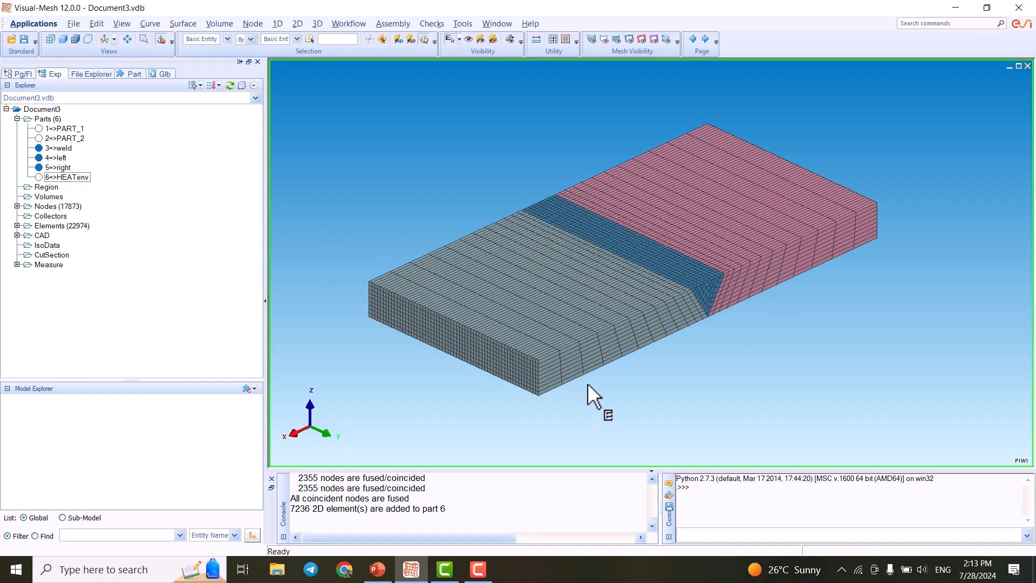
pyautogui.scroll(1, 508, 352)
pyautogui.moveTo(416, 330); pyautogui.dragTo(566, 327, button='middle')
pyautogui.moveTo(334, 127)
pyautogui.mouseDown(button='middle')
pyautogui.moveTo(340, 149)
pyautogui.moveTo(317, 131)
pyautogui.mouseUp(button='middle')
pyautogui.moveTo(879, 293); pyautogui.dragTo(861, 235, button='middle')
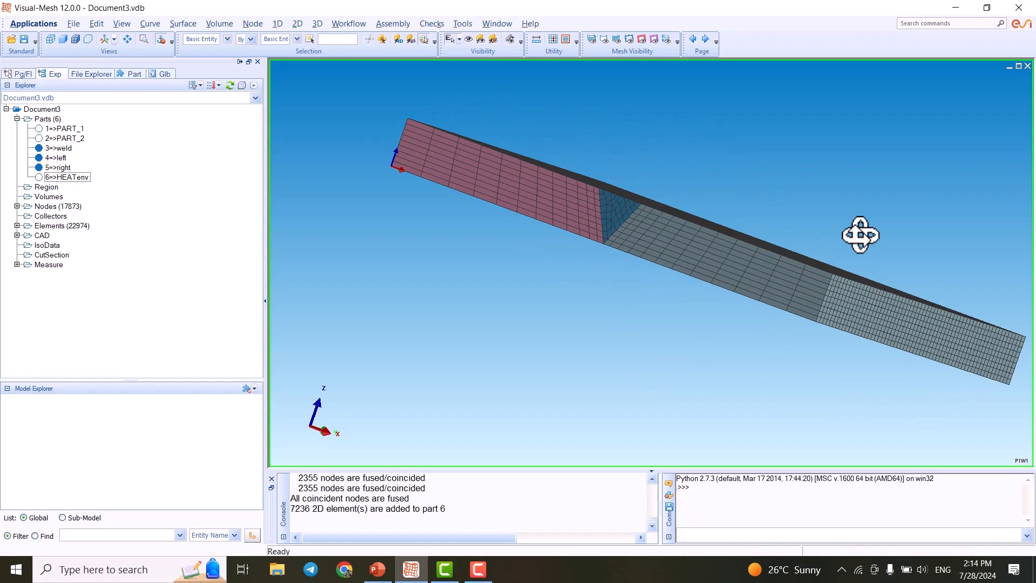
# - Switch the selection filter to nodes and pick the bottom corner nodes at both ends of the plate's front edge
pyautogui.click(228, 39)
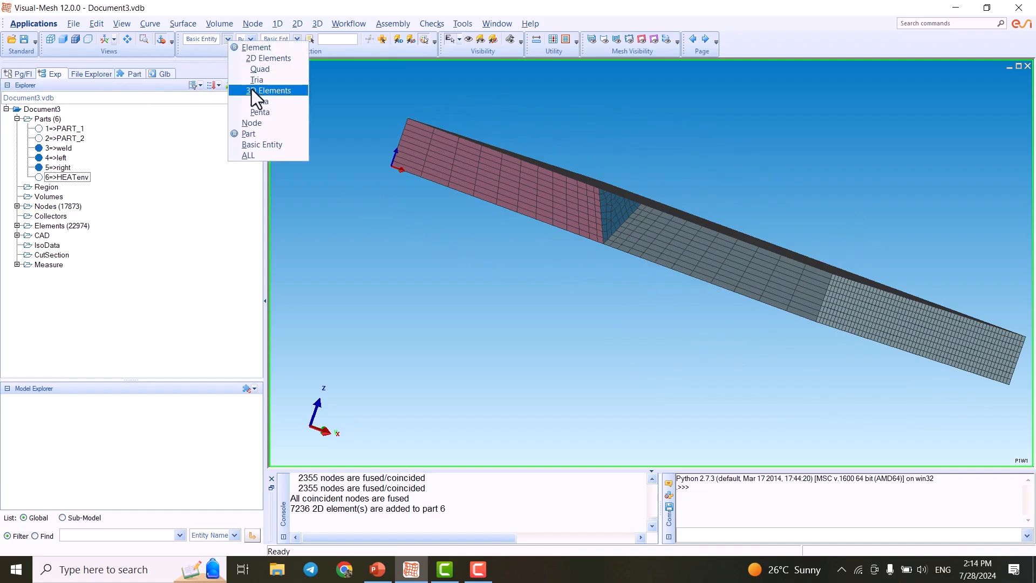
pyautogui.click(258, 121)
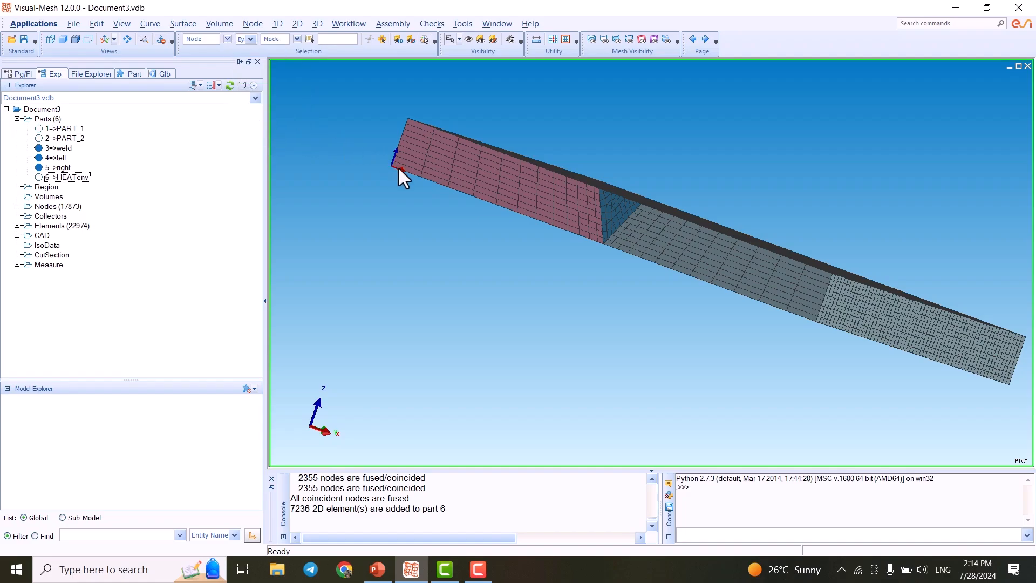
pyautogui.scroll(2, 363, 163)
pyautogui.scroll(-1, 343, 155)
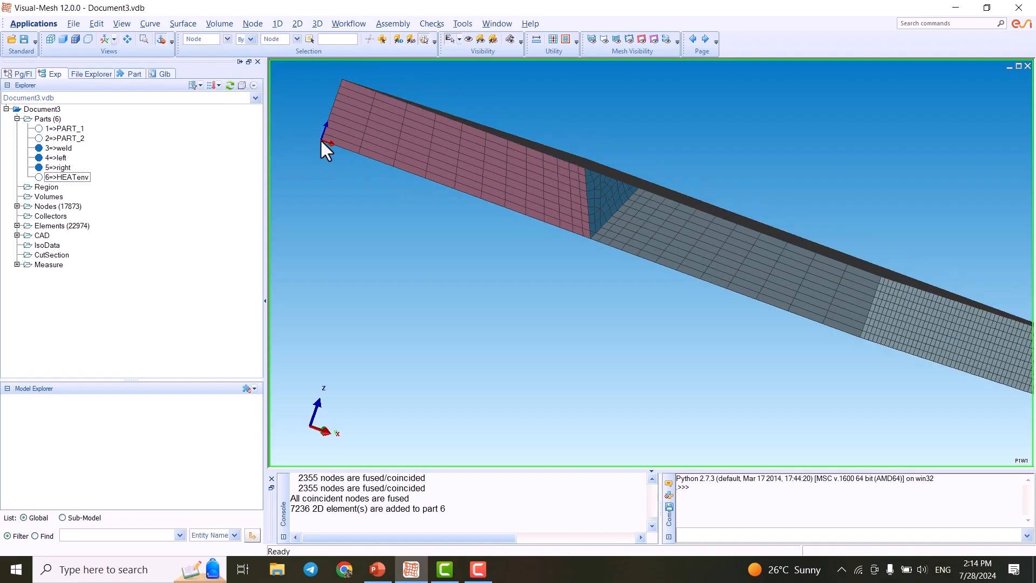
pyautogui.click(321, 141)
pyautogui.scroll(-2, 314, 135)
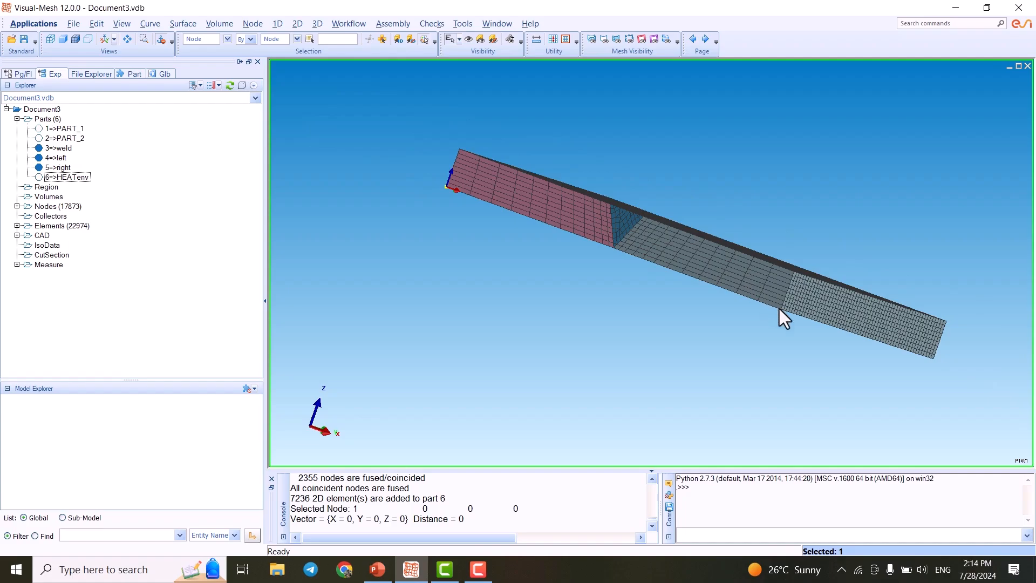
pyautogui.scroll(1, 804, 311)
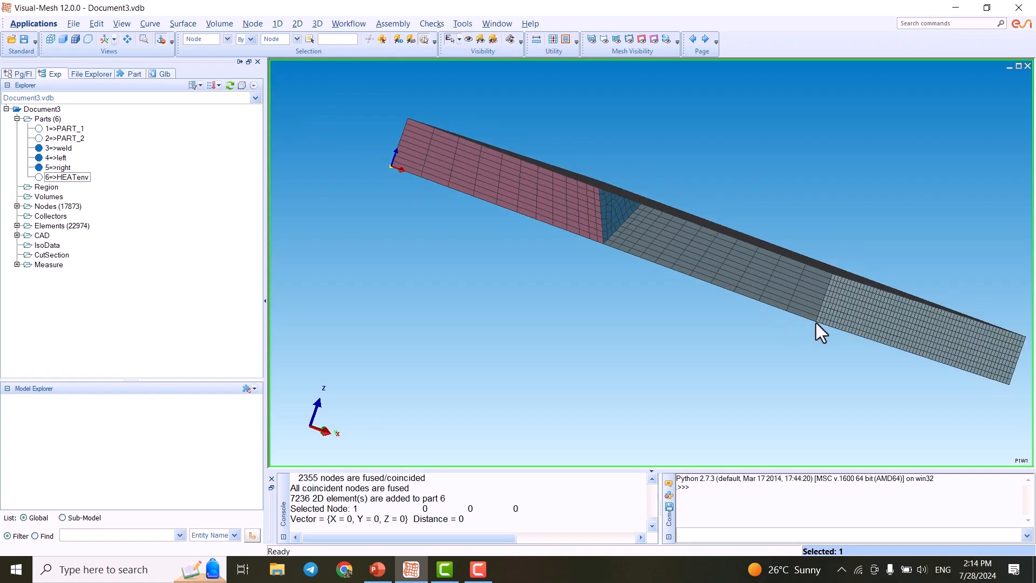
pyautogui.click(816, 322)
# - Add the two selected corner nodes to a new collector
pyautogui.scroll(4, 809, 334)
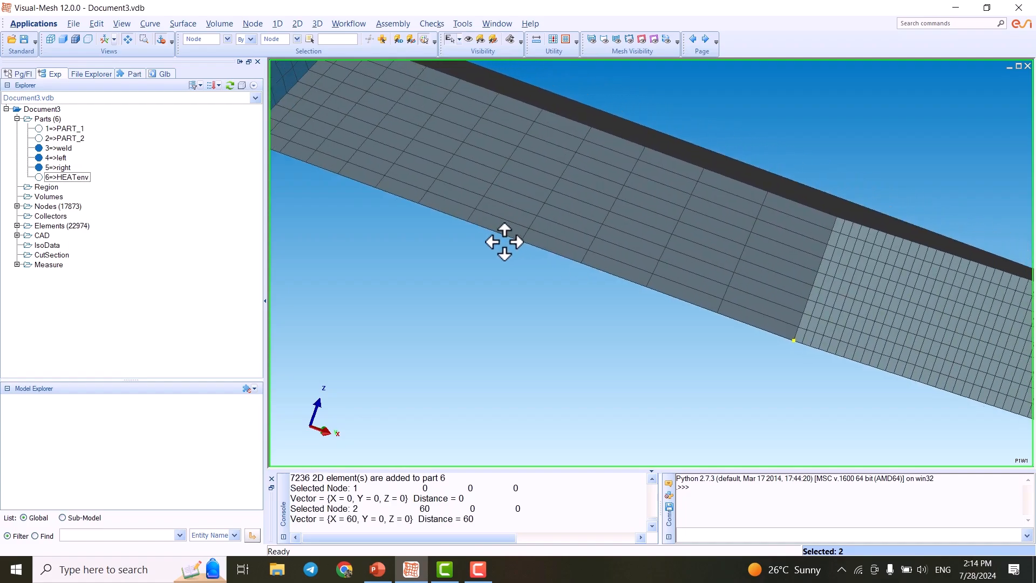
pyautogui.moveTo(504, 242); pyautogui.dragTo(479, 242, button='middle')
pyautogui.scroll(3, 815, 364)
pyautogui.scroll(-1, 825, 387)
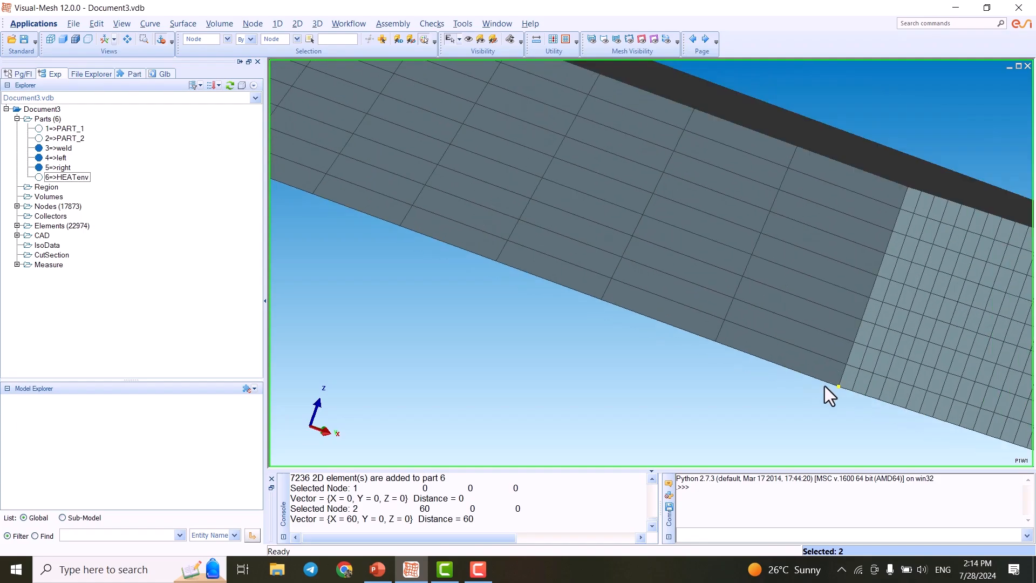
pyautogui.scroll(-5, 825, 387)
pyautogui.moveTo(604, 270); pyautogui.dragTo(837, 384, button='middle')
pyautogui.scroll(2, 391, 227)
pyautogui.scroll(-3, 391, 227)
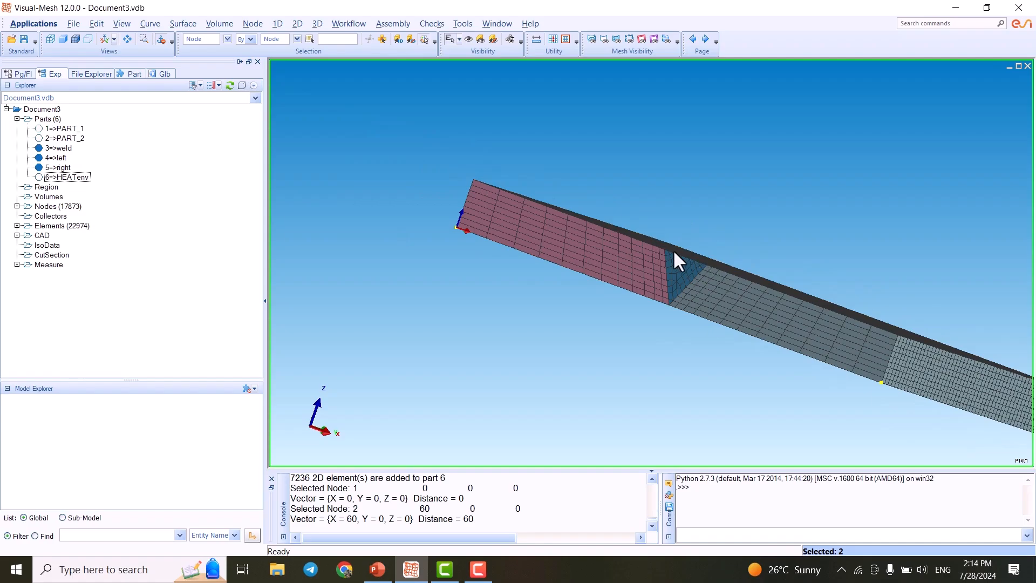
pyautogui.scroll(2, 656, 242)
pyautogui.scroll(-2, 656, 242)
pyautogui.moveTo(673, 242); pyautogui.dragTo(600, 222, button='middle')
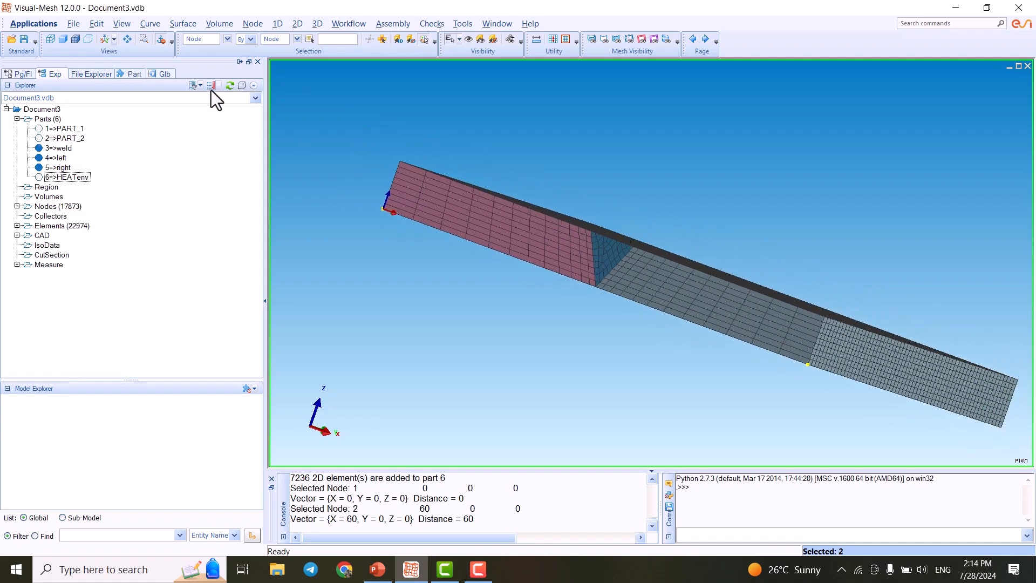
pyautogui.rightClick(363, 251)
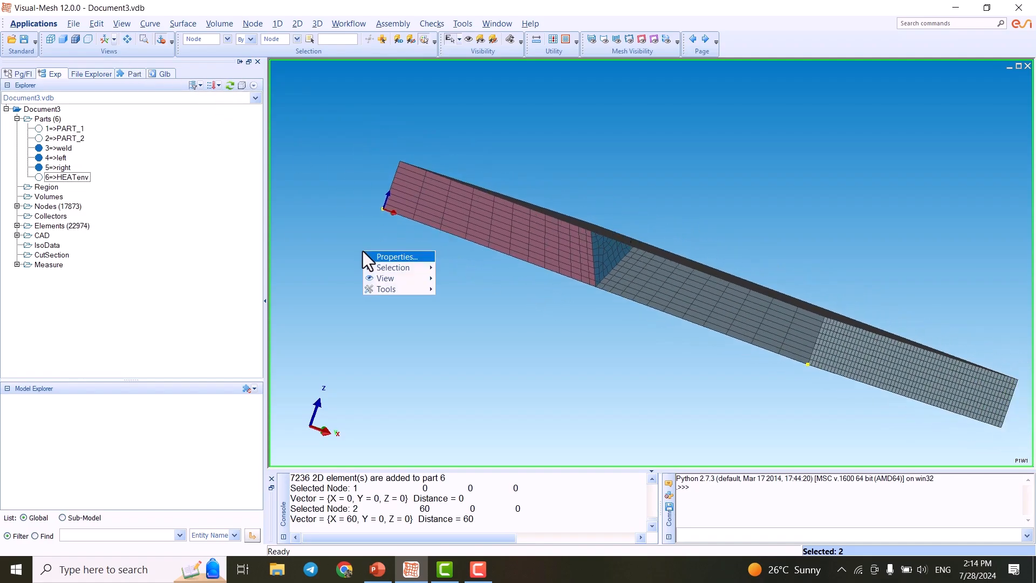
pyautogui.moveTo(396, 290)
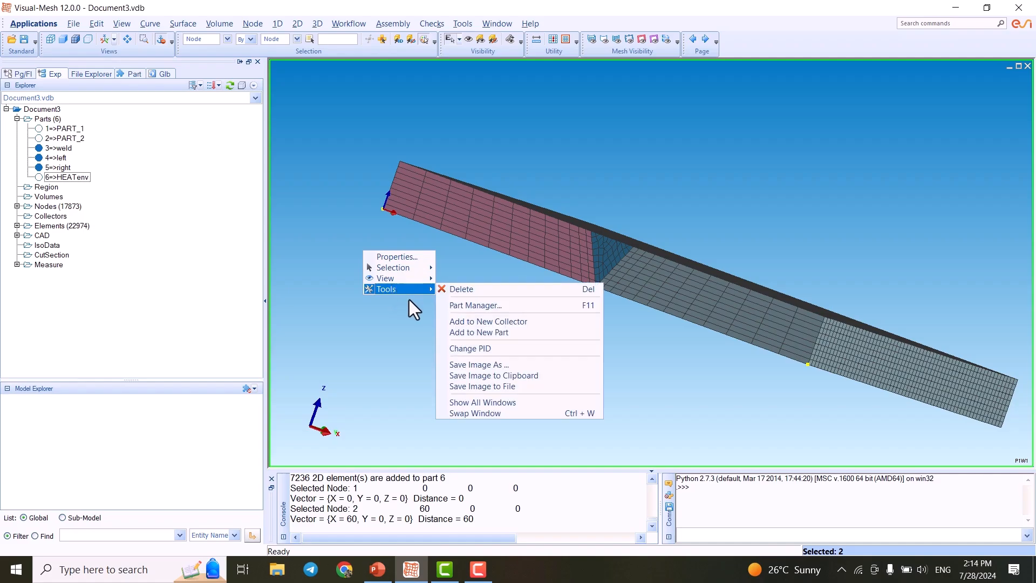
pyautogui.click(507, 322)
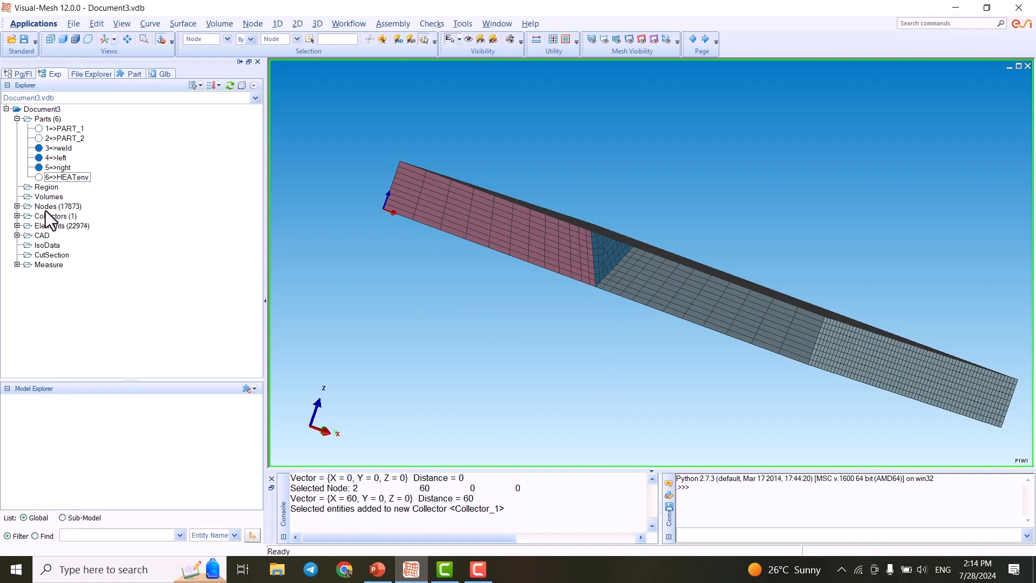
# - Open the new collector's properties to review its node contents, then close them
pyautogui.click(17, 216)
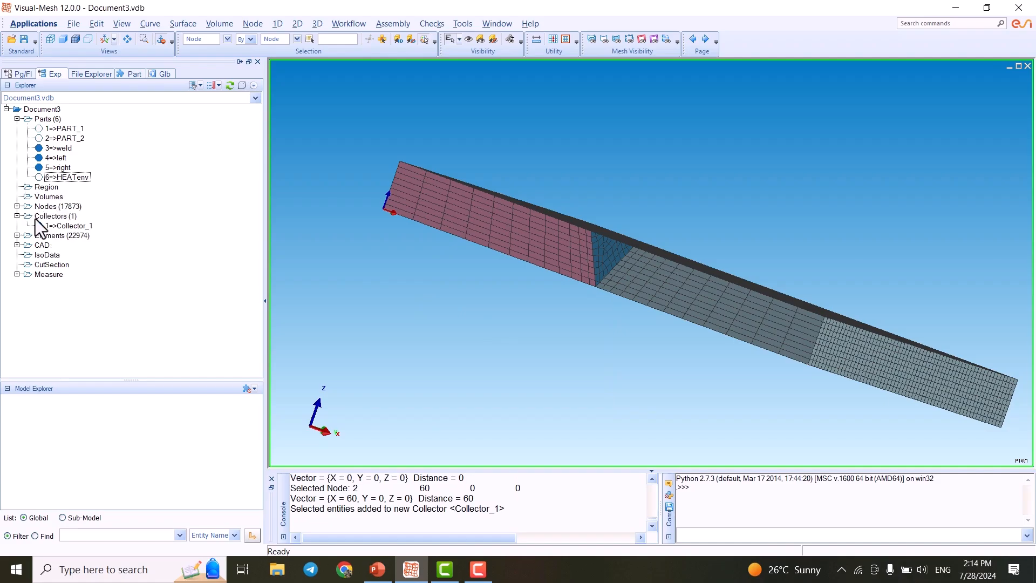
pyautogui.click(72, 227)
pyautogui.rightClick(72, 227)
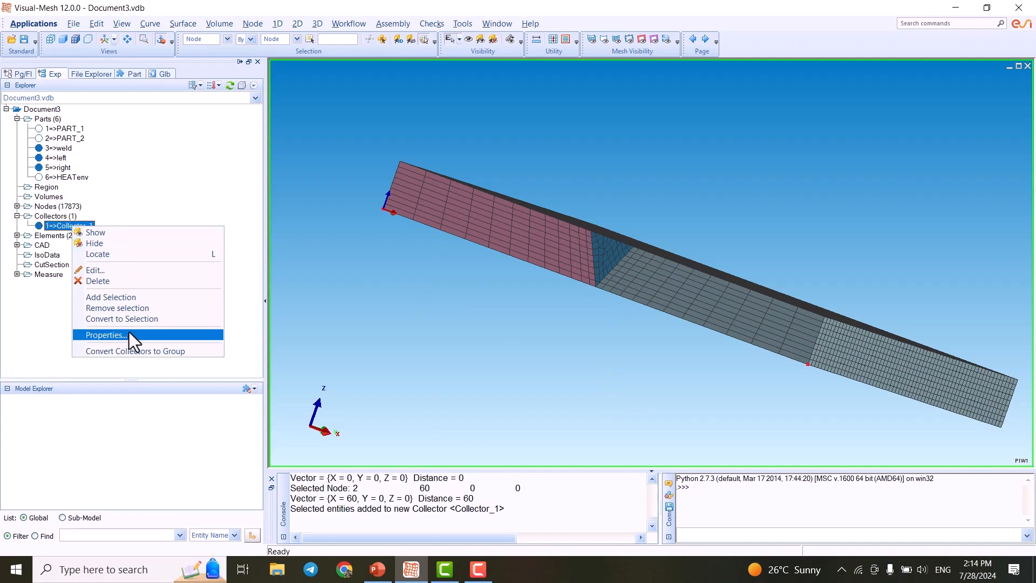
pyautogui.click(129, 333)
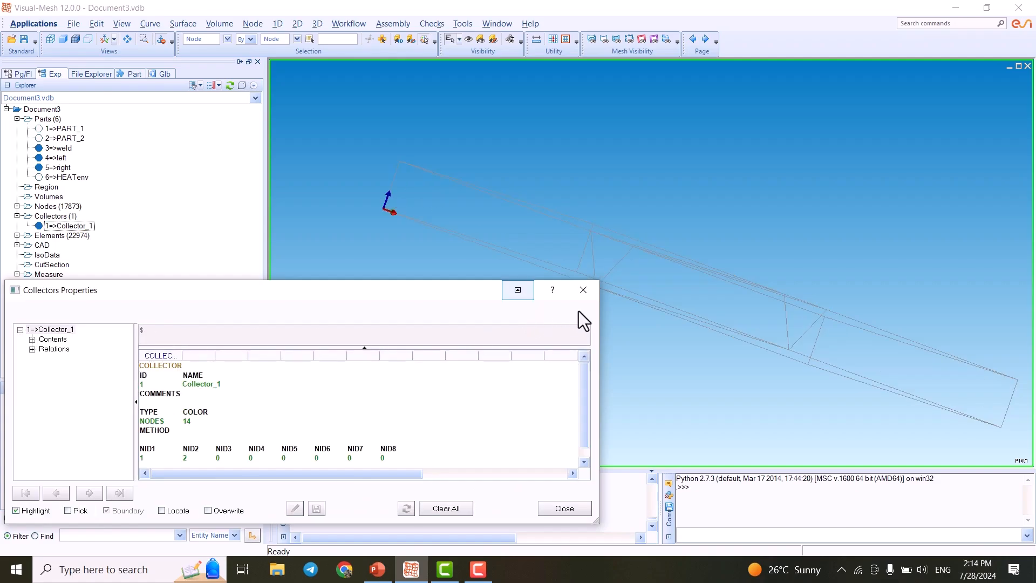
pyautogui.click(583, 290)
# - Rename the first collector to Uxyz in the Edit Collector dialog
pyautogui.rightClick(77, 226)
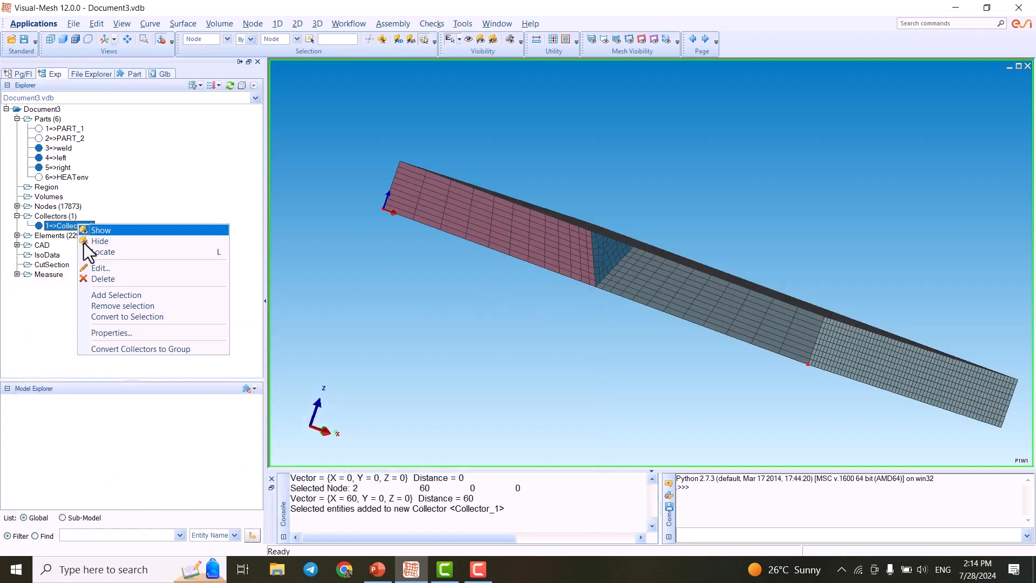
pyautogui.click(119, 268)
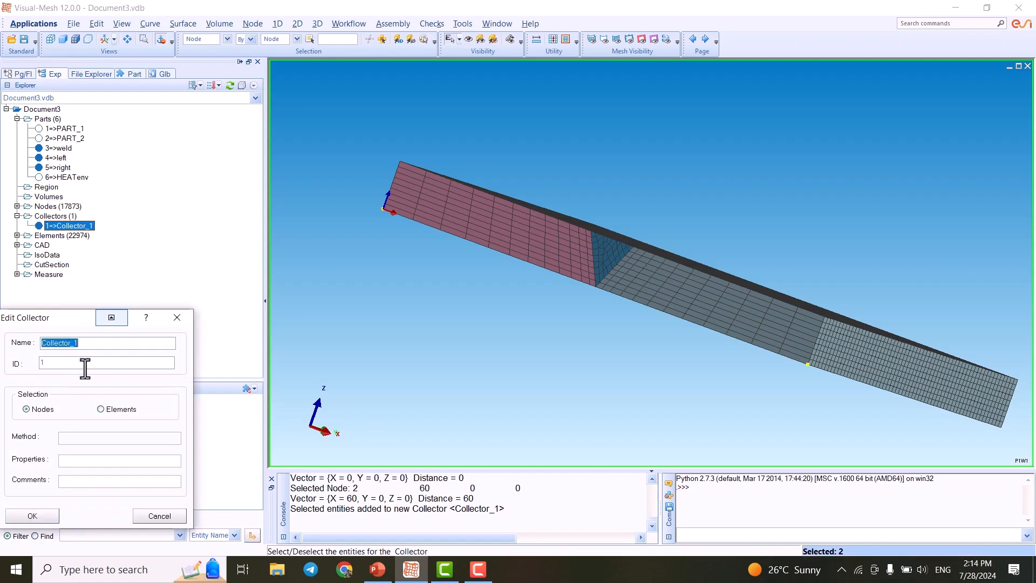
pyautogui.write('U')
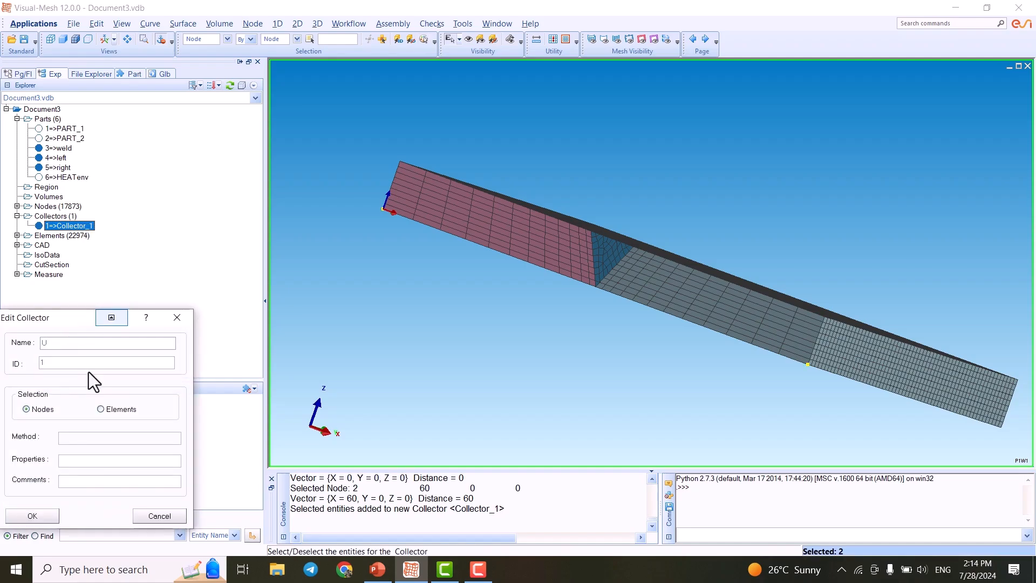
pyautogui.write('xyz')
pyautogui.click(36, 517)
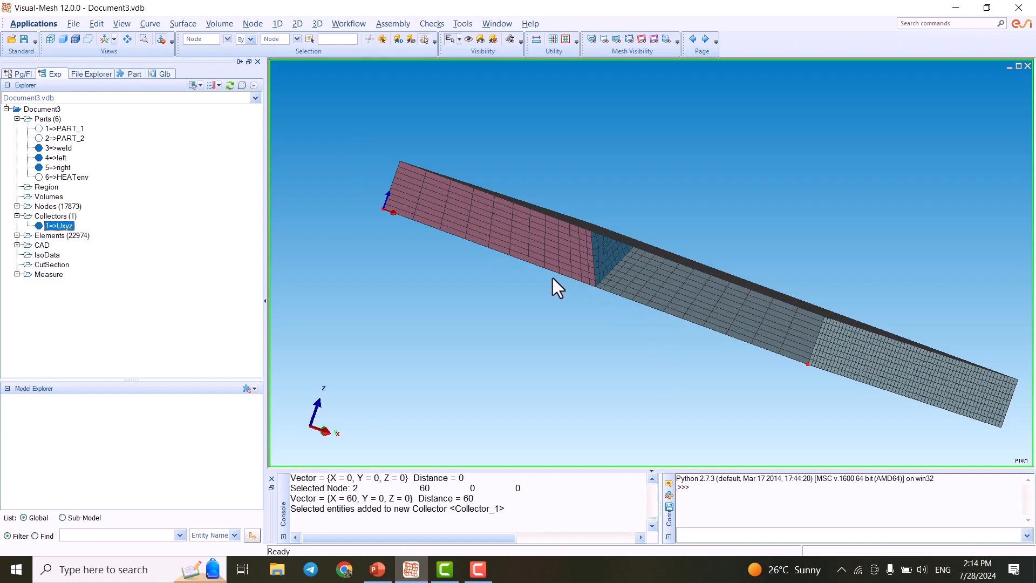
# - Switch to an isometric view and select the bottom corner node at the grey plate's outer back end
pyautogui.scroll(-1, 383, 144)
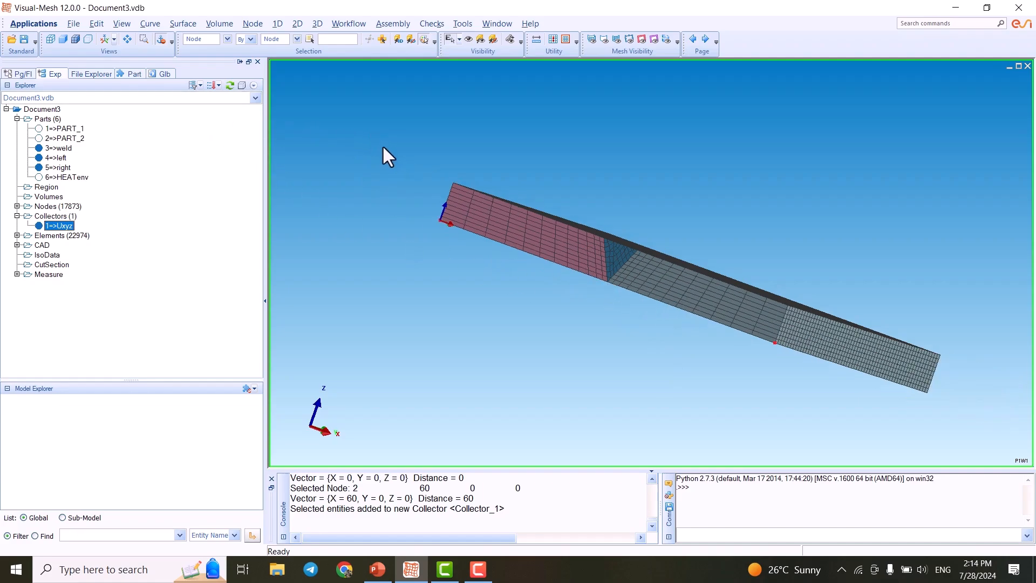
pyautogui.click(102, 39)
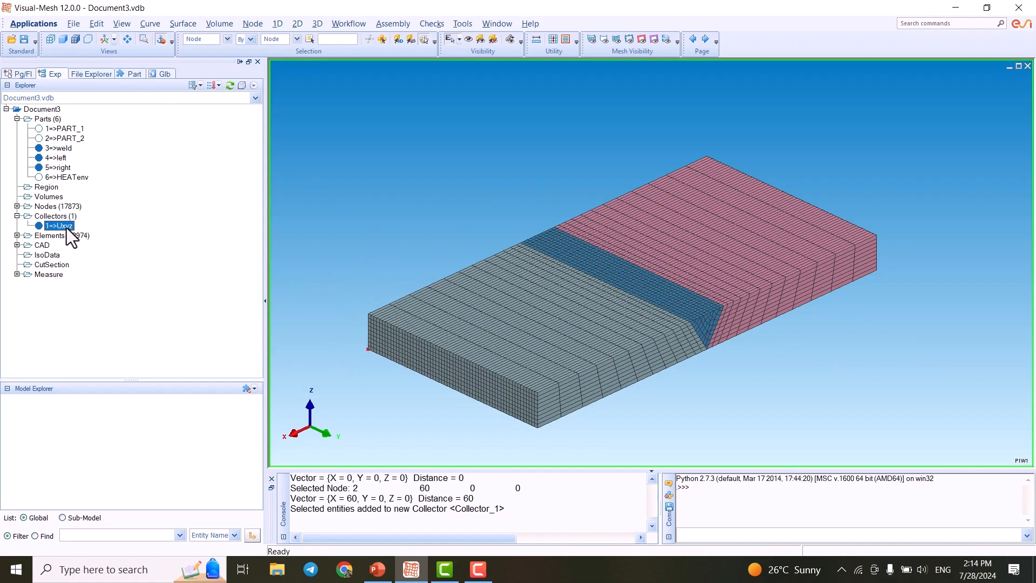
pyautogui.moveTo(428, 307); pyautogui.dragTo(374, 193, button='middle')
pyautogui.scroll(2, 487, 361)
pyautogui.scroll(1, 507, 380)
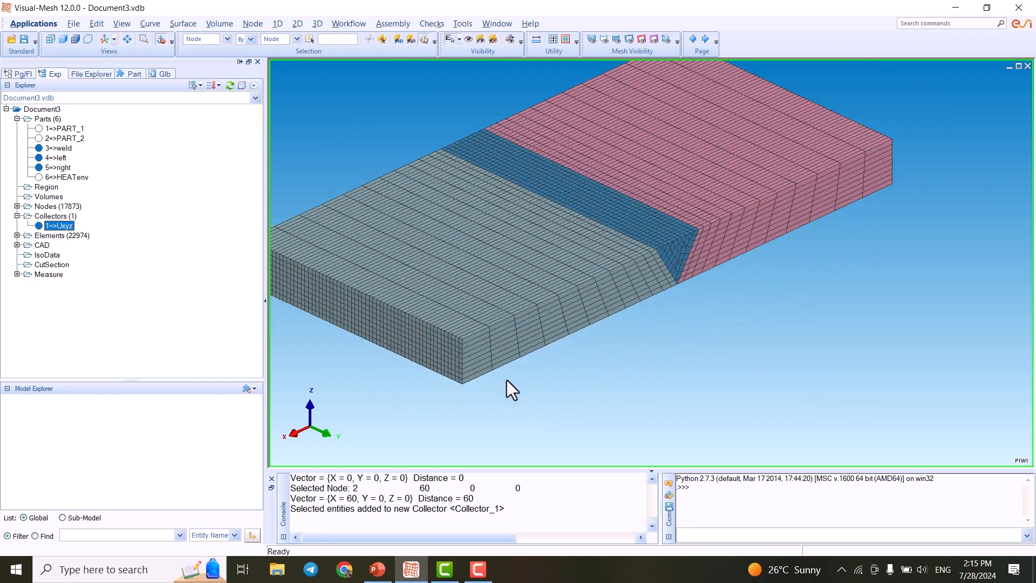
pyautogui.scroll(2, 459, 398)
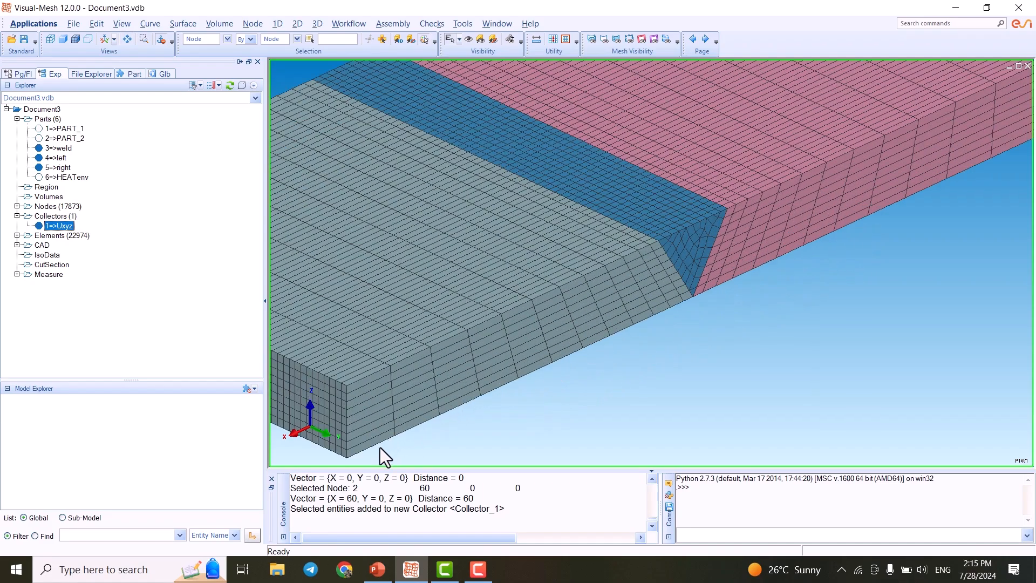
pyautogui.scroll(-2, 405, 408)
pyautogui.scroll(1, 452, 395)
pyautogui.moveTo(537, 367); pyautogui.dragTo(519, 339, button='middle')
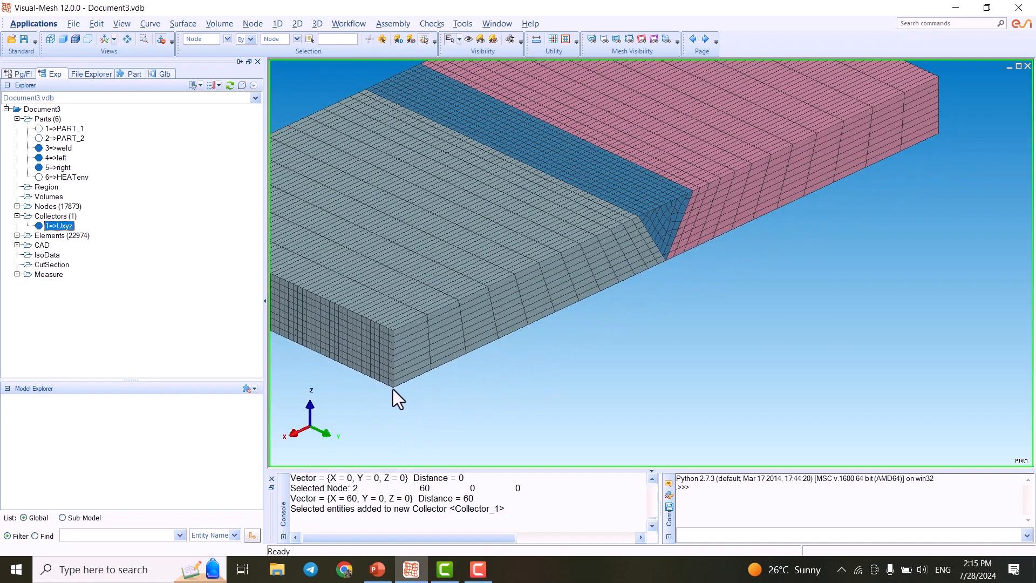
pyautogui.click(545, 381)
pyautogui.scroll(-2, 604, 375)
pyautogui.scroll(2, 574, 338)
pyautogui.moveTo(541, 316); pyautogui.dragTo(679, 325, button='middle')
pyautogui.moveTo(826, 303); pyautogui.dragTo(653, 299, button='middle')
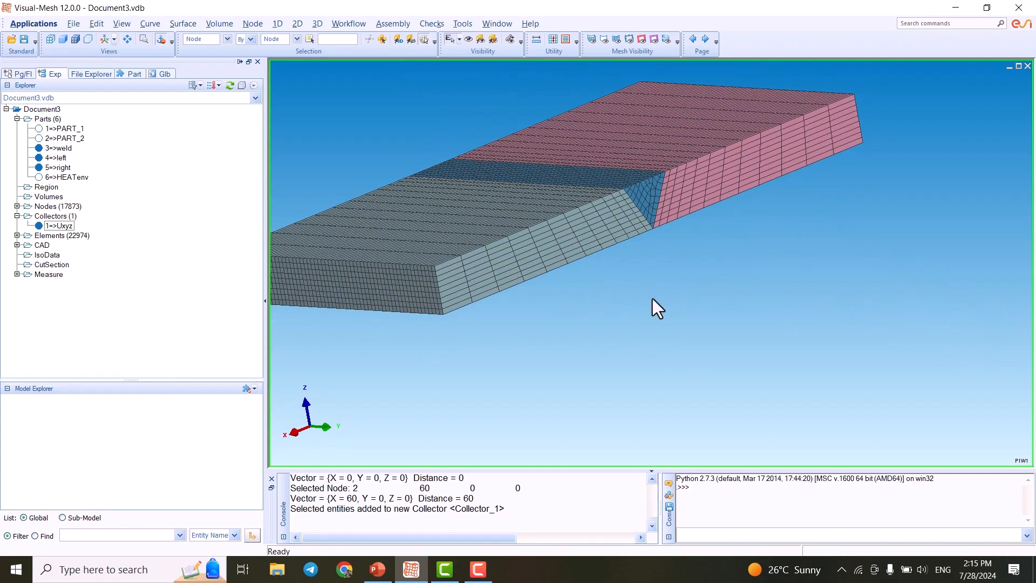
pyautogui.scroll(1, 462, 316)
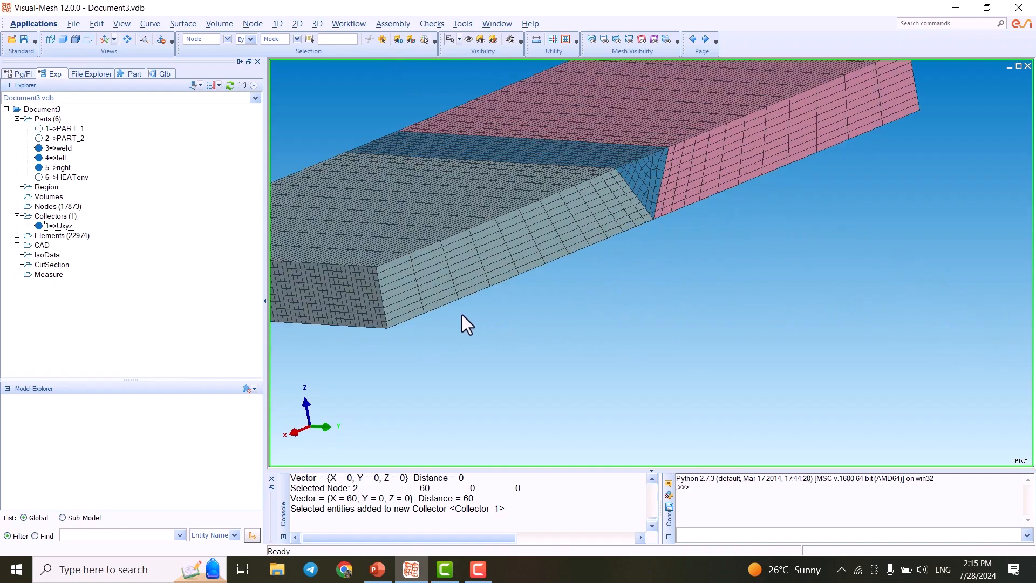
pyautogui.click(388, 328)
# - Add the bottom corner node at the pink plate's outer back end to the selection
pyautogui.scroll(3, 388, 330)
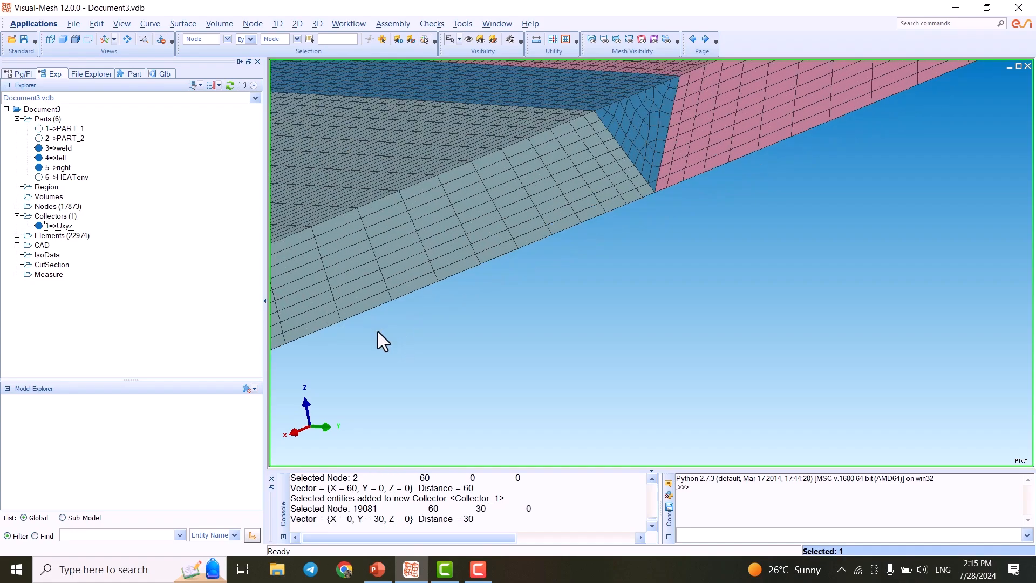
pyautogui.moveTo(594, 269); pyautogui.dragTo(392, 354, button='middle')
pyautogui.moveTo(727, 210); pyautogui.dragTo(476, 346, button='middle')
pyautogui.moveTo(730, 230); pyautogui.dragTo(721, 270, button='middle')
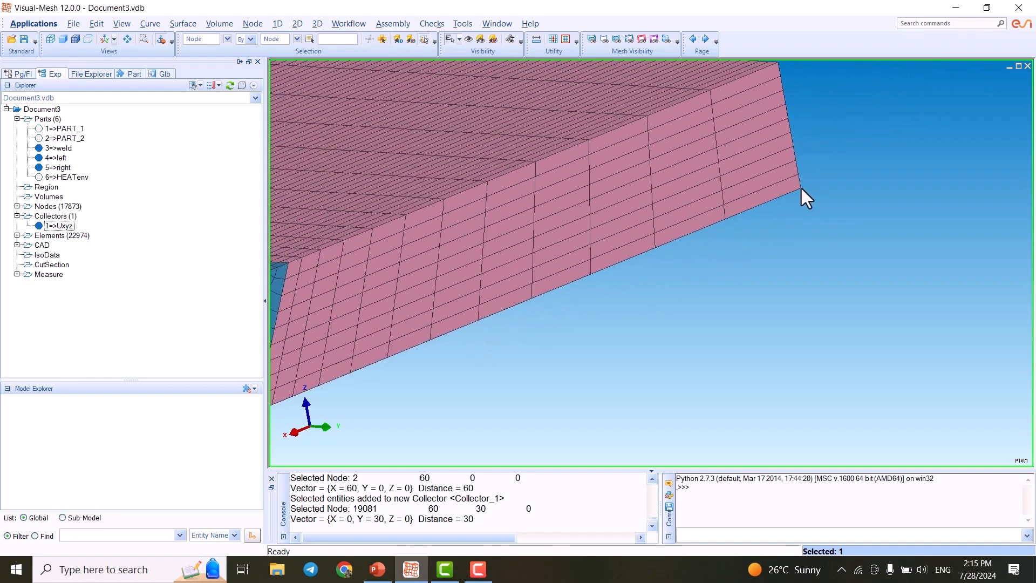
pyautogui.click(801, 188)
pyautogui.scroll(-4, 802, 225)
pyautogui.scroll(8, 681, 236)
pyautogui.moveTo(857, 193); pyautogui.dragTo(616, 254, button='middle')
pyautogui.scroll(-3, 809, 183)
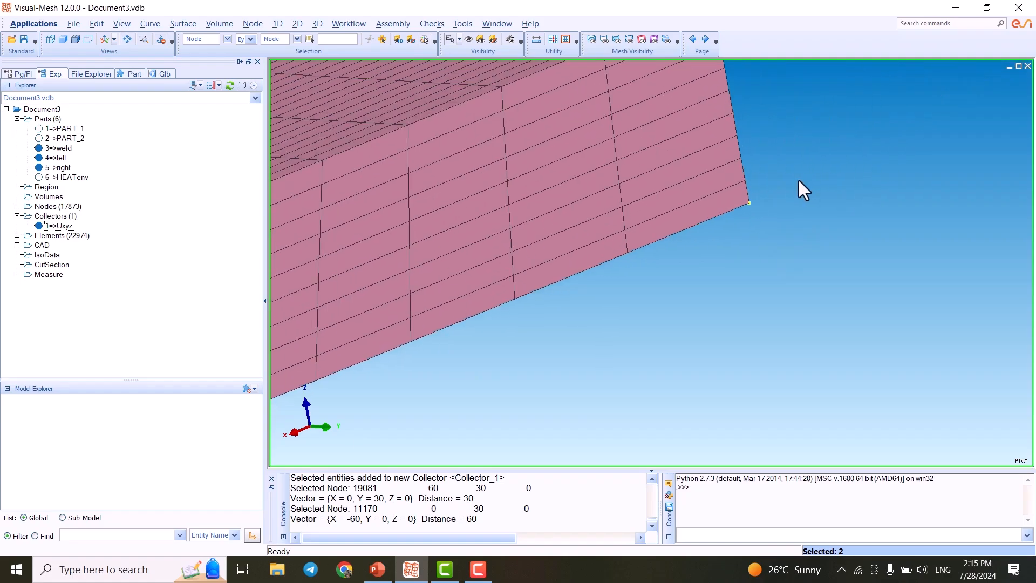
pyautogui.scroll(-5, 798, 182)
pyautogui.moveTo(729, 228); pyautogui.dragTo(839, 187, button='middle')
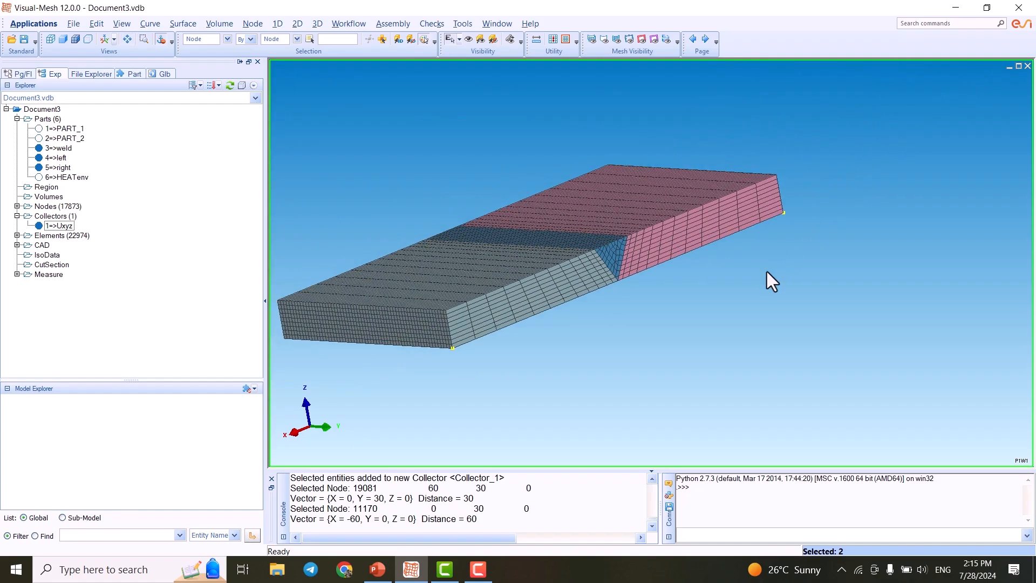
# - Add the two selected back corner nodes to a new collector
pyautogui.rightClick(763, 279)
pyautogui.moveTo(819, 317)
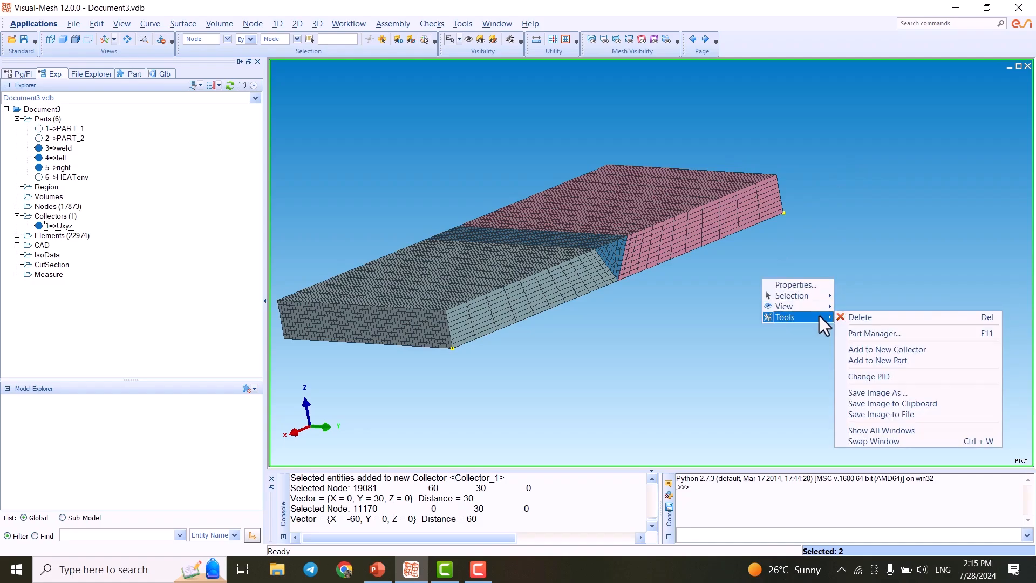
pyautogui.click(895, 354)
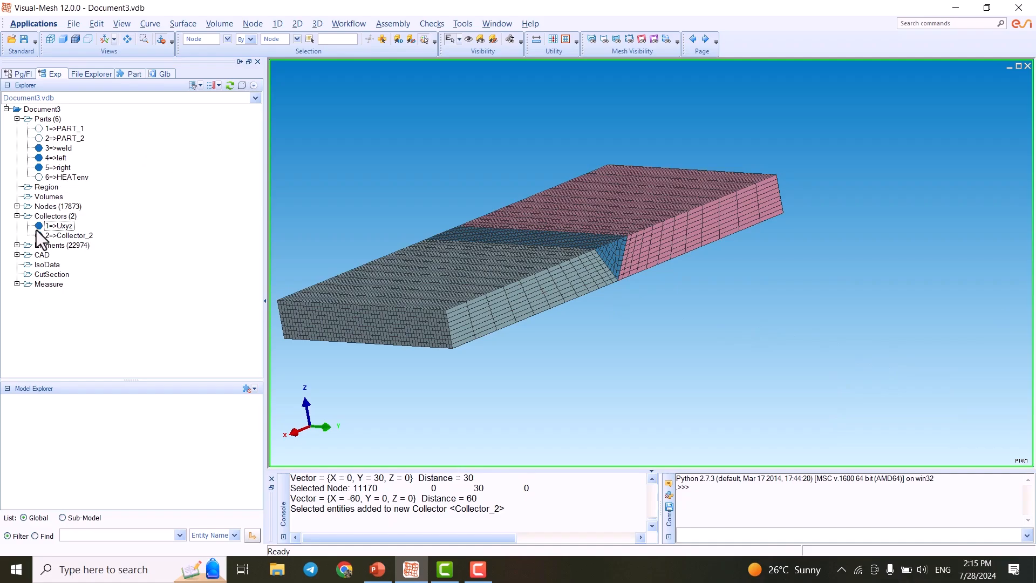
# - Rename the second collector to Uzx in the Edit Collector dialog
pyautogui.rightClick(64, 237)
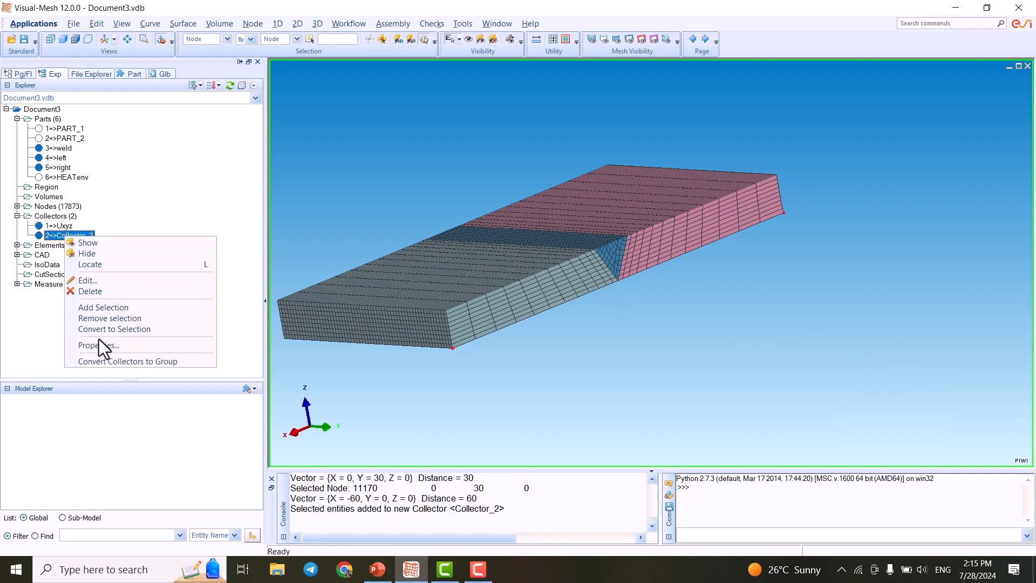
pyautogui.click(121, 281)
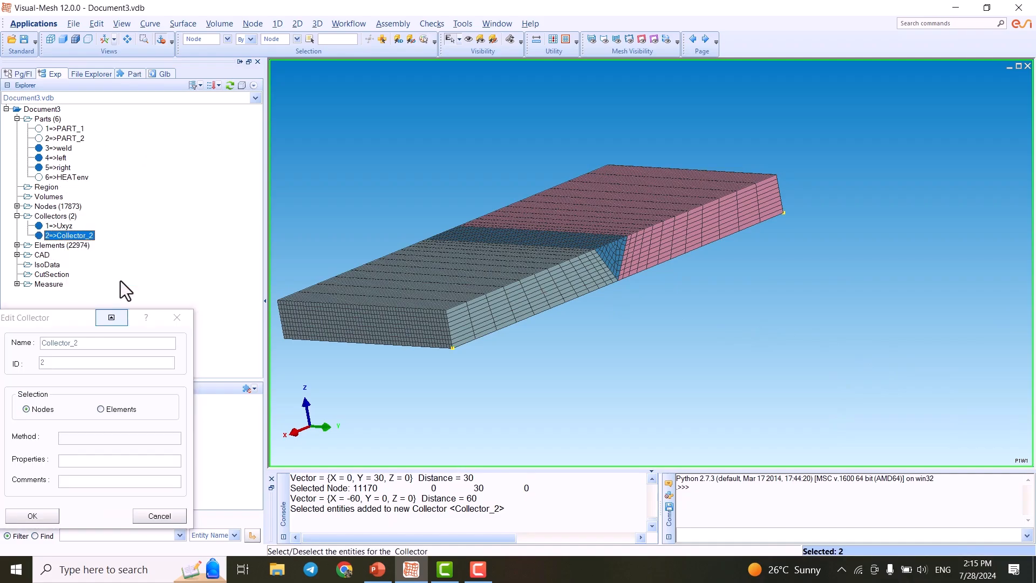
pyautogui.doubleClick(77, 343)
pyautogui.write('U')
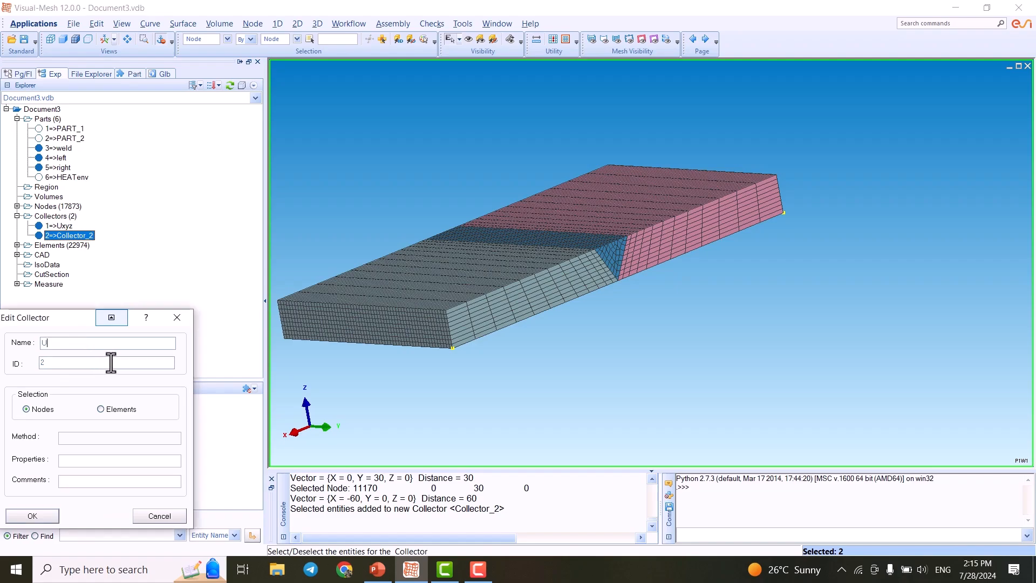
pyautogui.write('zx')
pyautogui.click(37, 518)
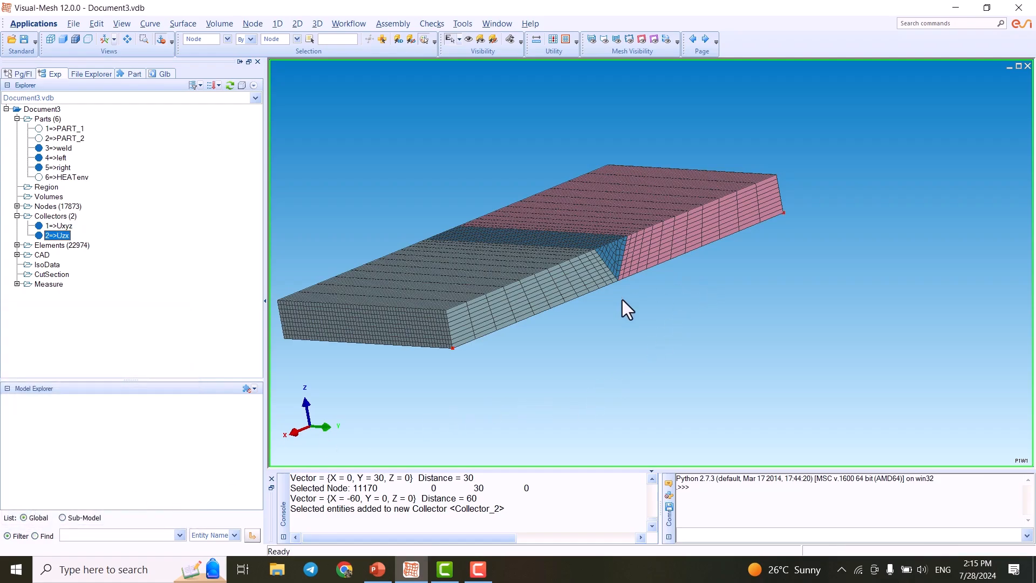
# - Select the top corner nodes at the back ends of the grey and pink plates
pyautogui.scroll(4, 412, 319)
pyautogui.moveTo(595, 312); pyautogui.dragTo(738, 294, button='middle')
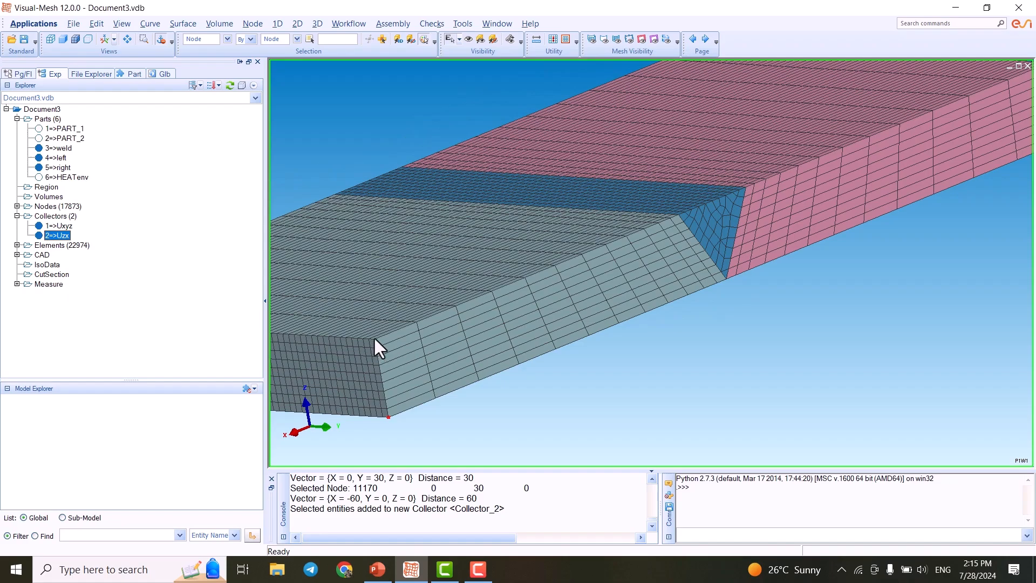
pyautogui.click(609, 394)
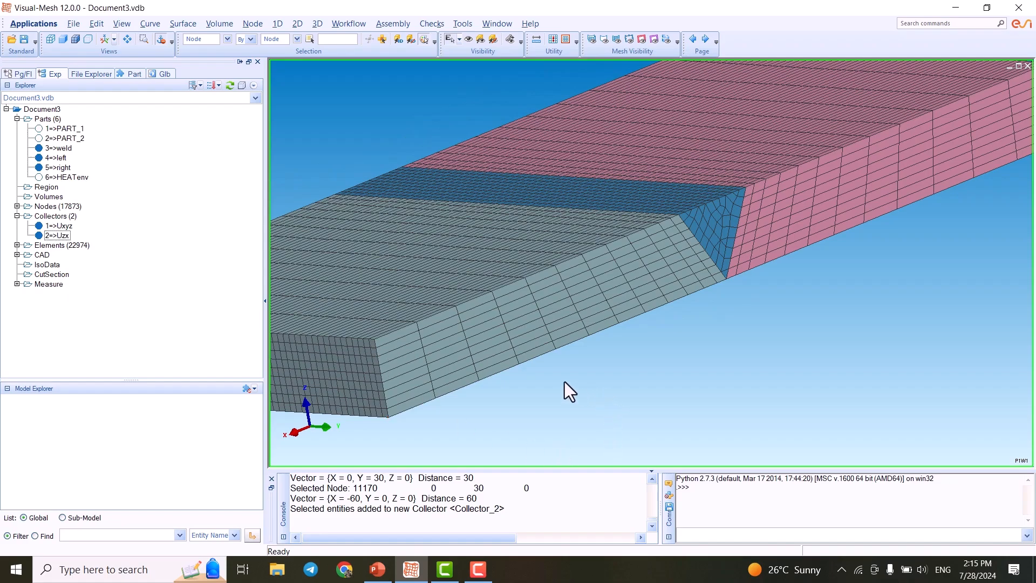
pyautogui.click(373, 339)
pyautogui.scroll(5, 374, 346)
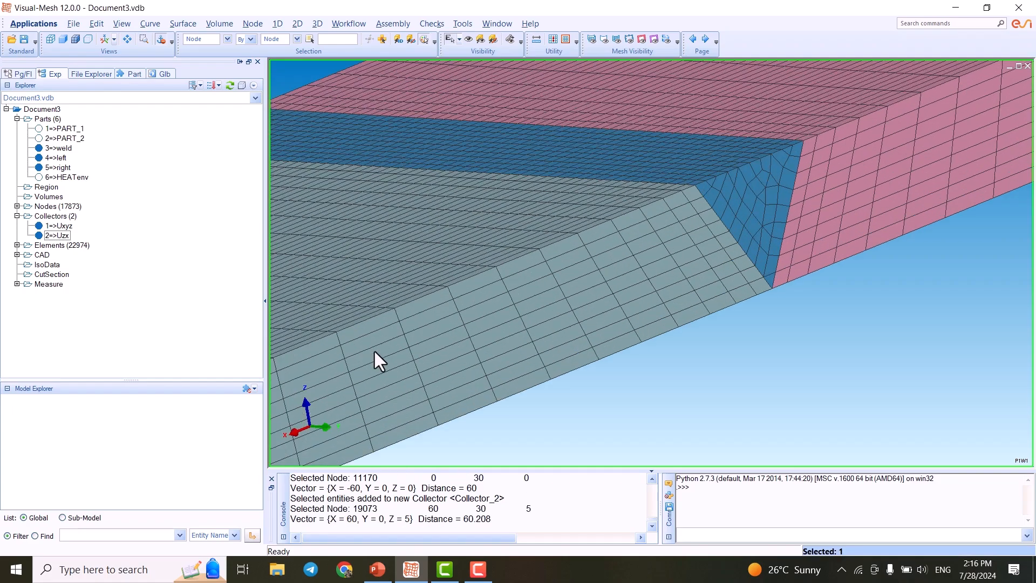
pyautogui.moveTo(422, 341); pyautogui.dragTo(776, 198, button='middle')
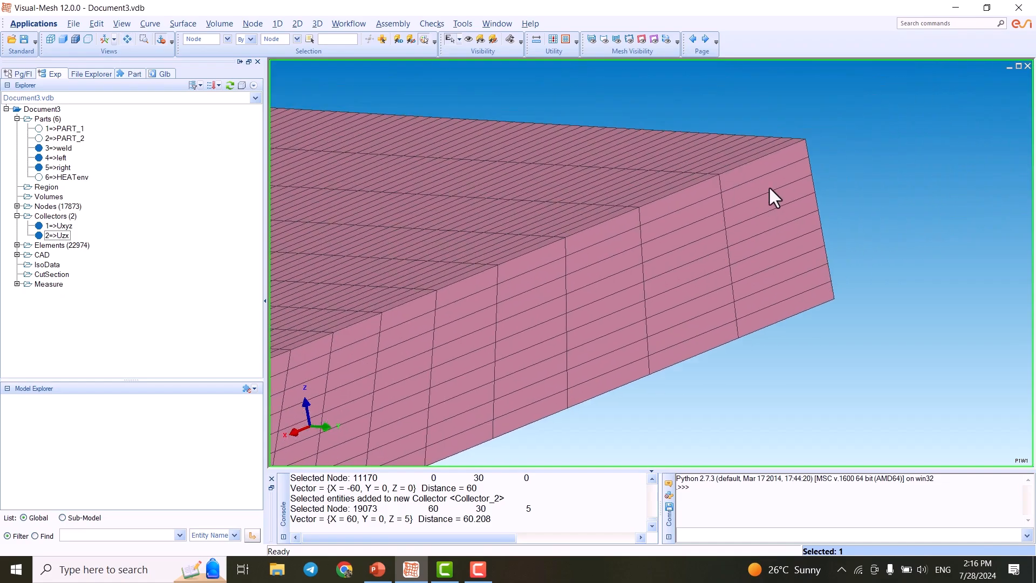
pyautogui.click(804, 138)
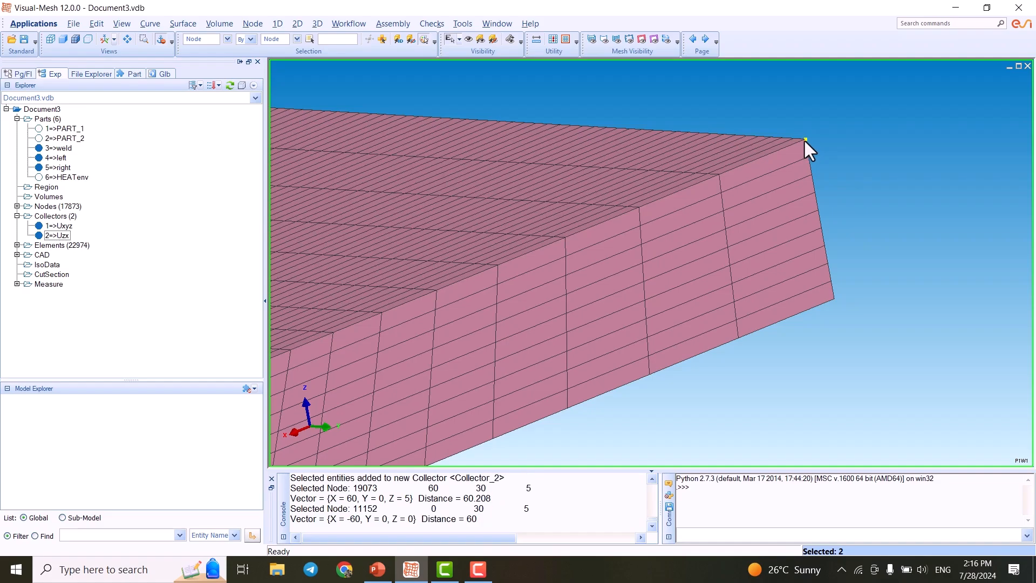
# - Add the two selected top back corner nodes to a new collector
pyautogui.scroll(-5, 810, 145)
pyautogui.scroll(-1, 718, 238)
pyautogui.scroll(1, 724, 237)
pyautogui.scroll(-1, 718, 243)
pyautogui.scroll(3, 745, 210)
pyautogui.scroll(3, 757, 200)
pyautogui.moveTo(807, 150); pyautogui.dragTo(885, 107, button='middle')
pyautogui.scroll(-4, 858, 162)
pyautogui.scroll(-3, 738, 224)
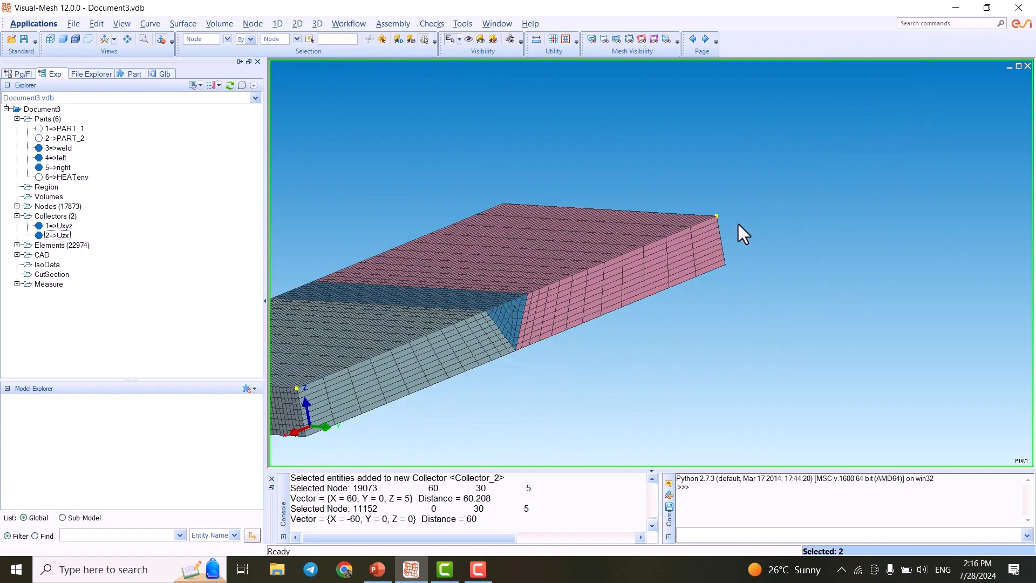
pyautogui.rightClick(724, 231)
pyautogui.moveTo(774, 261)
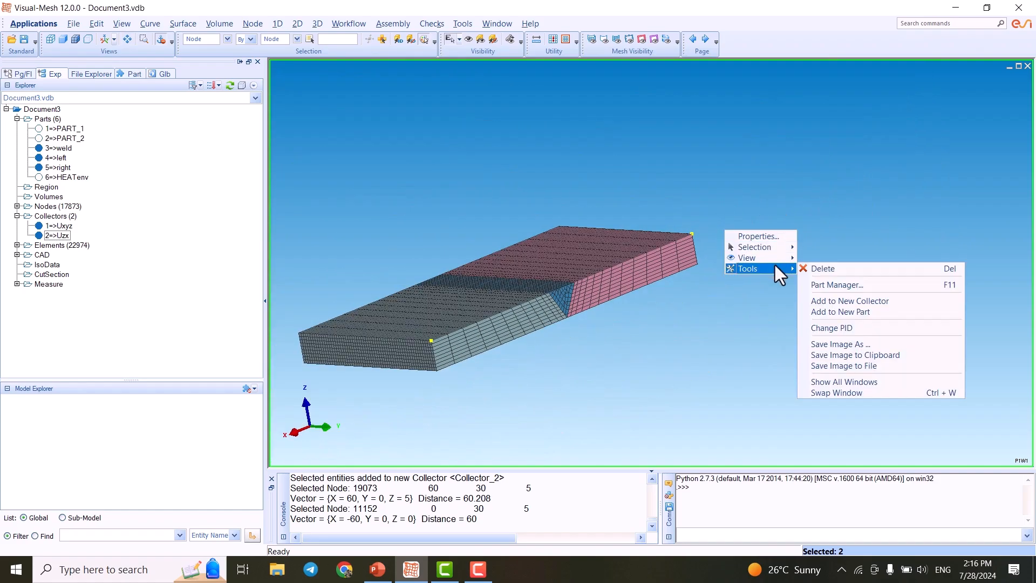
pyautogui.click(843, 303)
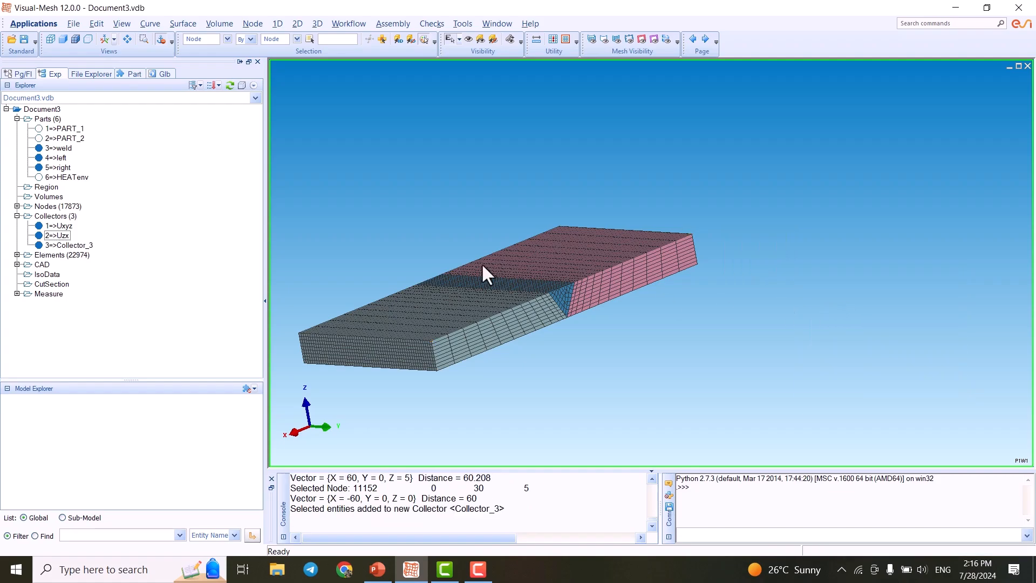
# - Rename the third collector to Uz in the Edit Collector dialog
pyautogui.rightClick(72, 244)
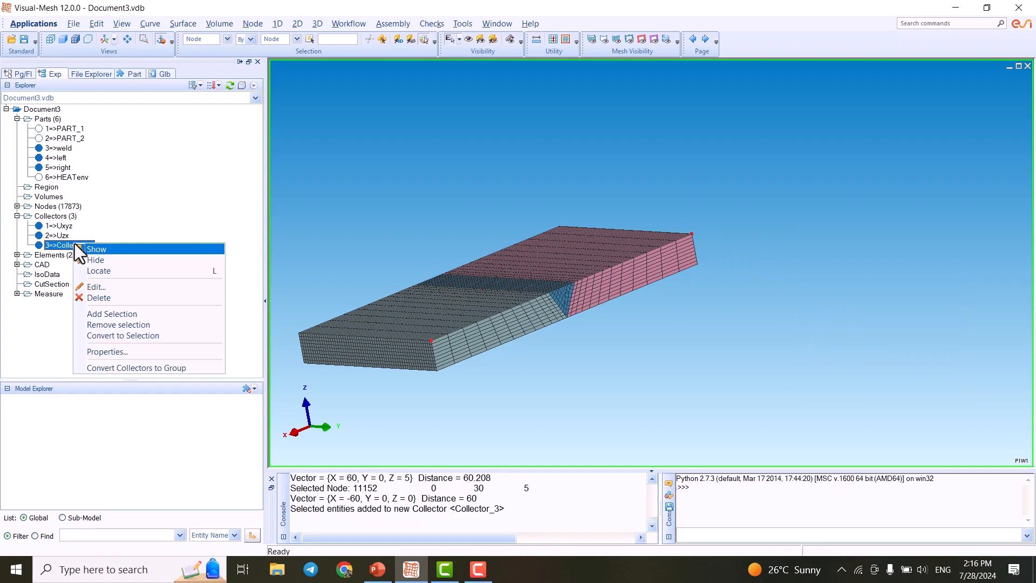
pyautogui.click(109, 287)
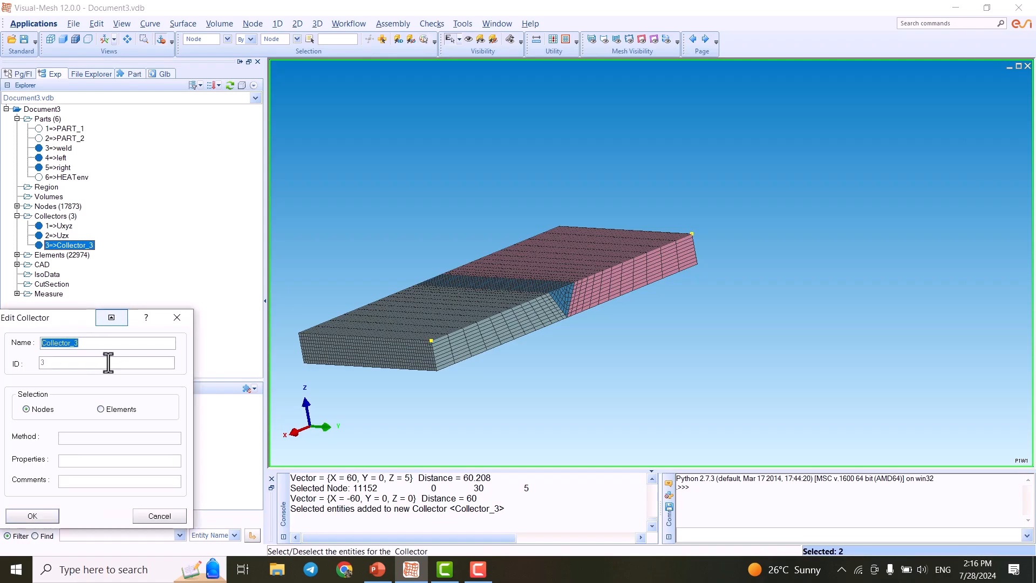
pyautogui.write('Uz')
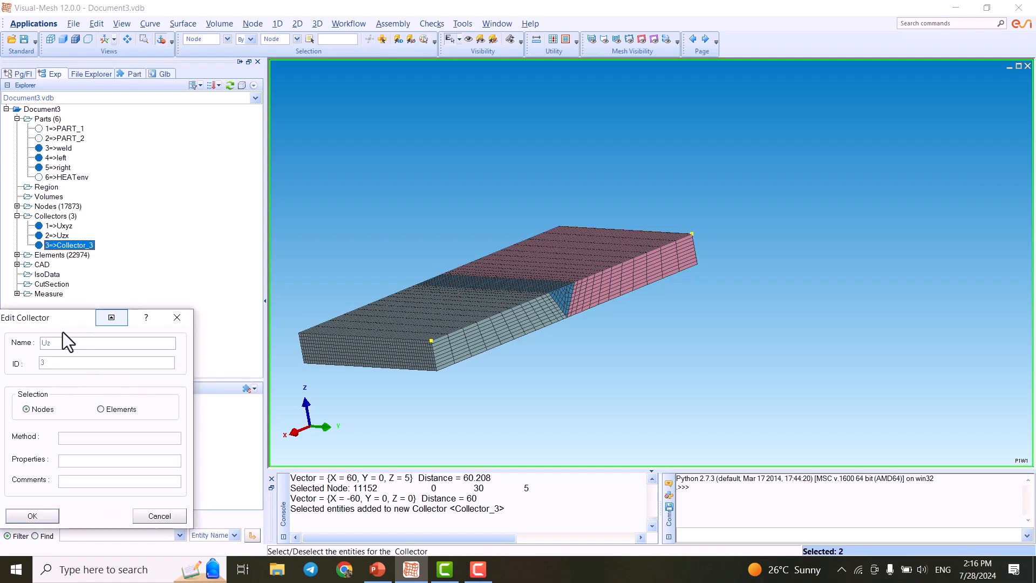
pyautogui.click(24, 517)
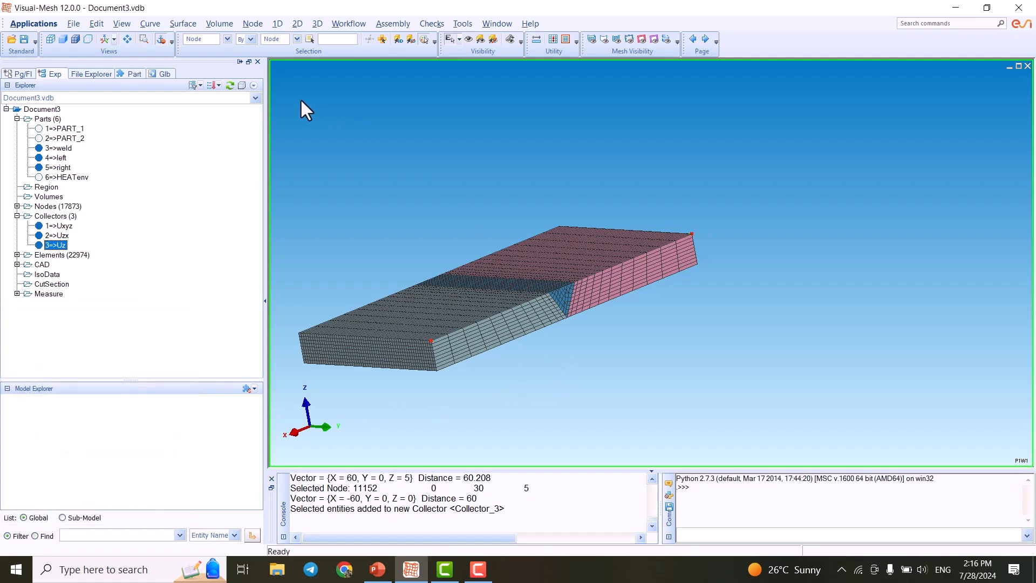
# - Switch to a wireframe display and orient the view to inspect the plate outline and collector nodes
pyautogui.click(104, 40)
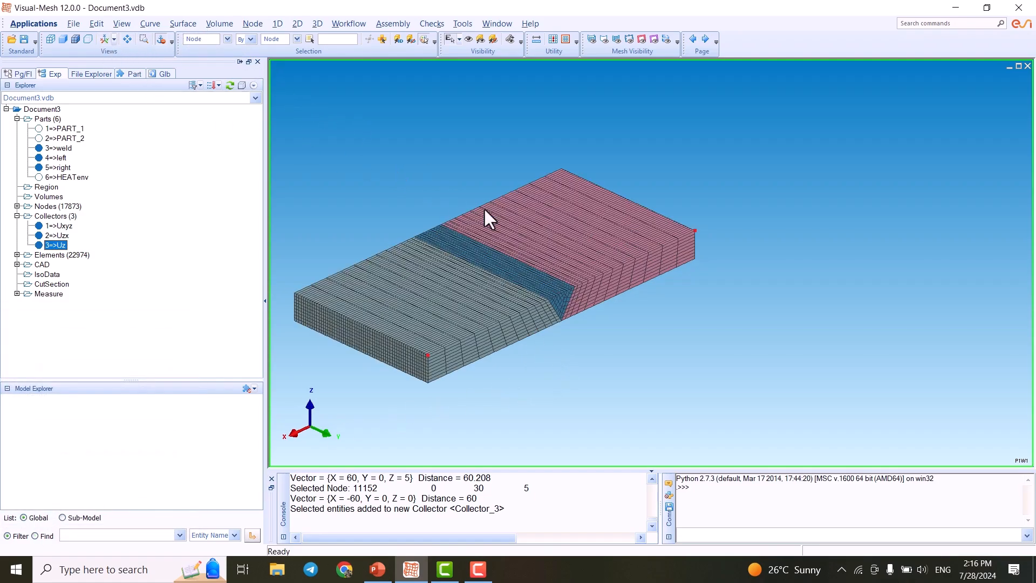
pyautogui.click(639, 355)
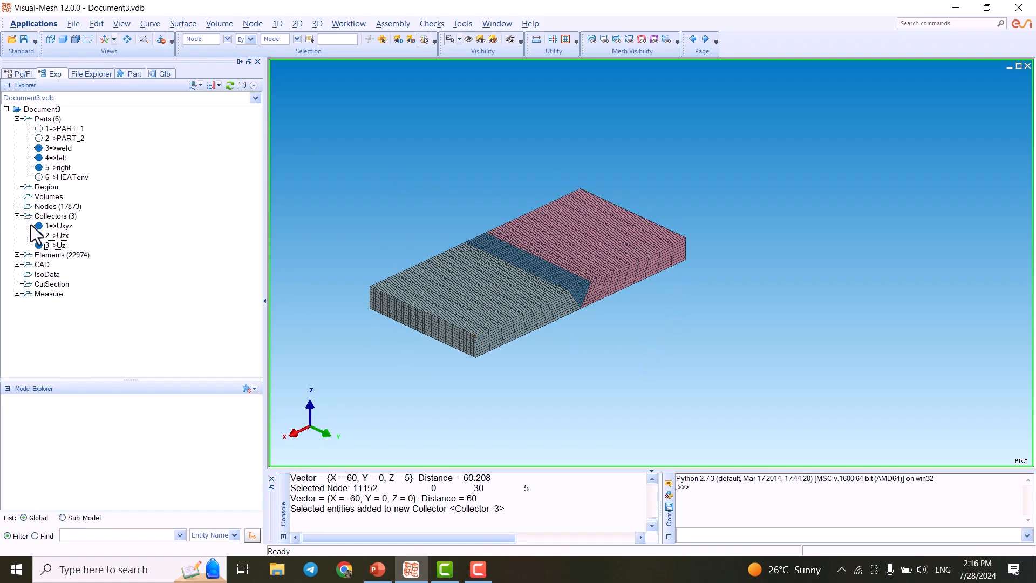
pyautogui.click(86, 37)
pyautogui.scroll(-3, 582, 292)
pyautogui.scroll(6, 540, 303)
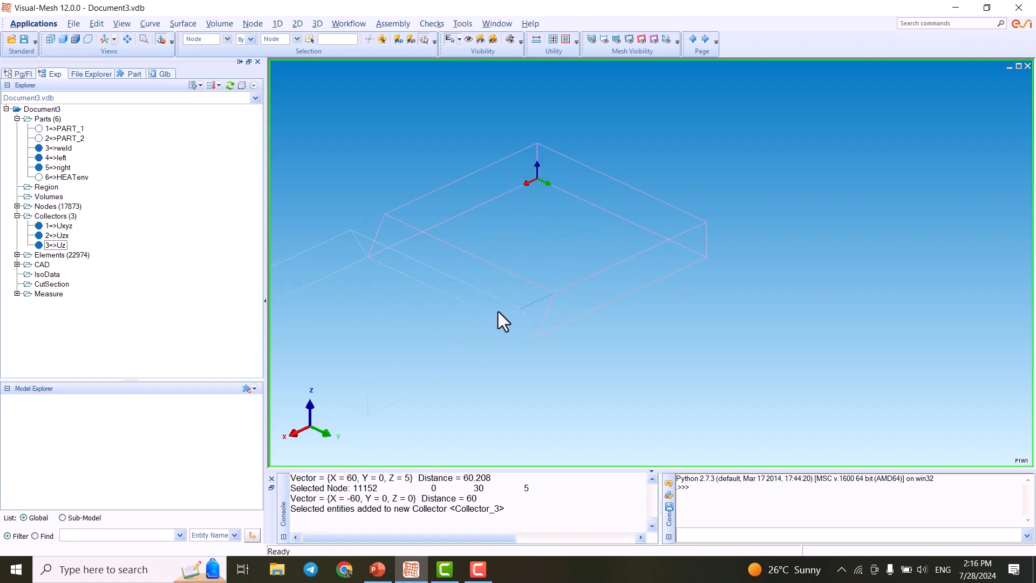
pyautogui.scroll(-2, 552, 299)
pyautogui.moveTo(510, 301); pyautogui.dragTo(587, 250, button='middle')
pyautogui.scroll(3, 587, 250)
pyautogui.scroll(-2, 583, 281)
pyautogui.moveTo(617, 313); pyautogui.dragTo(629, 336, button='middle')
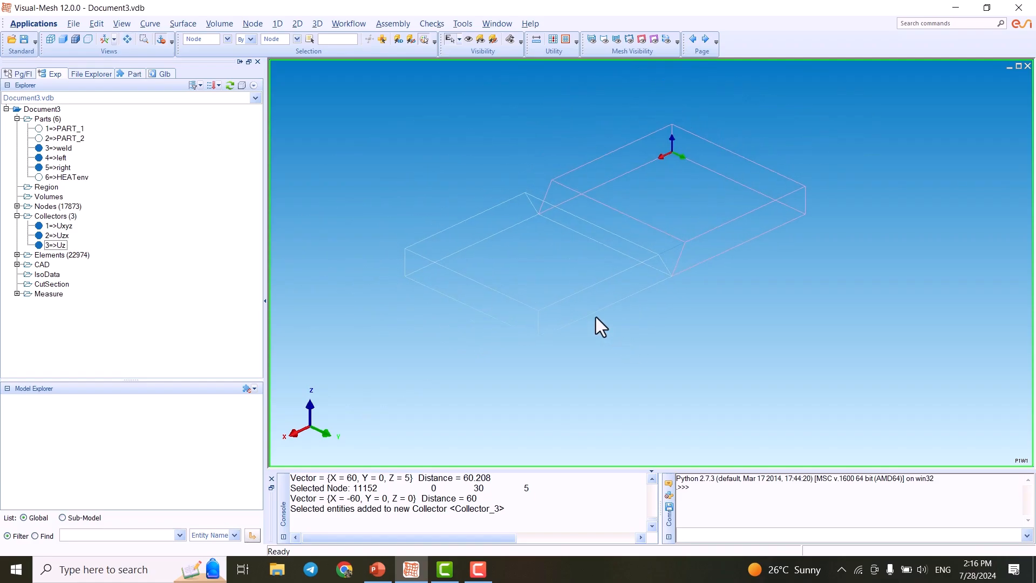
# - Turn off the model coordinate system display and return to the shaded isometric view
pyautogui.click(118, 23)
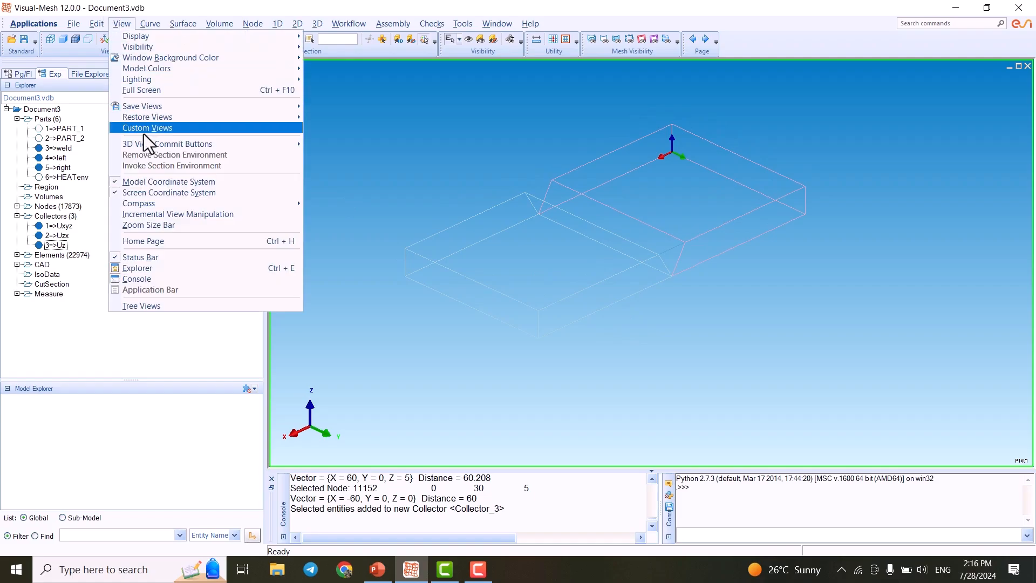
pyautogui.click(115, 182)
pyautogui.click(54, 228)
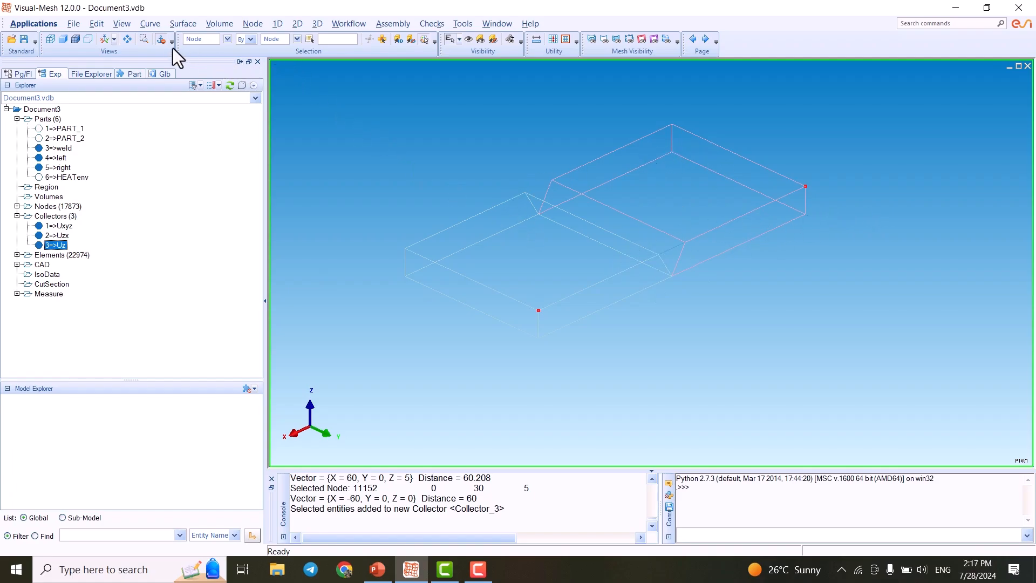
pyautogui.click(75, 38)
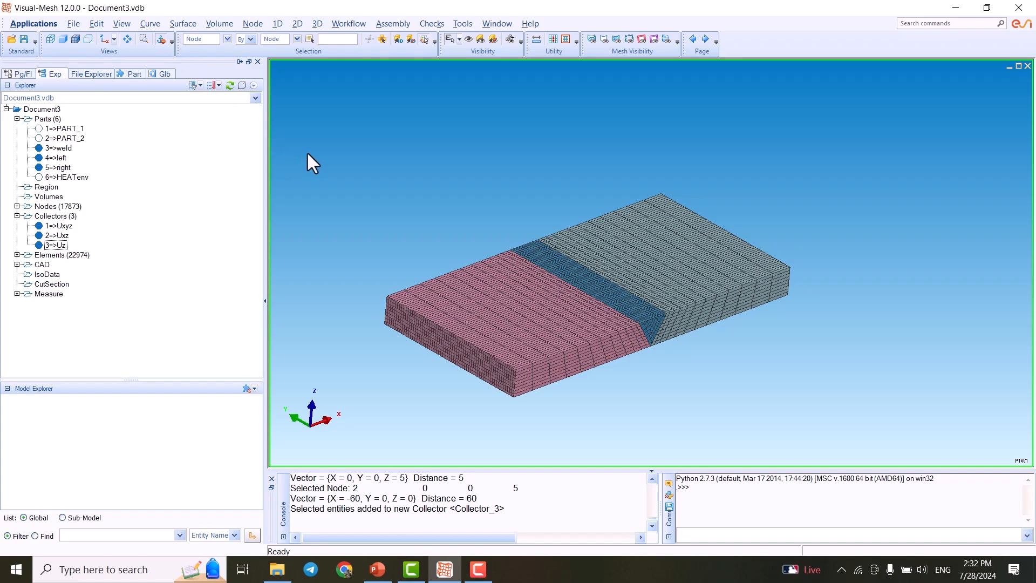
# - Open the Save As dialog and browse into the SYSWELD folder
pyautogui.click(74, 24)
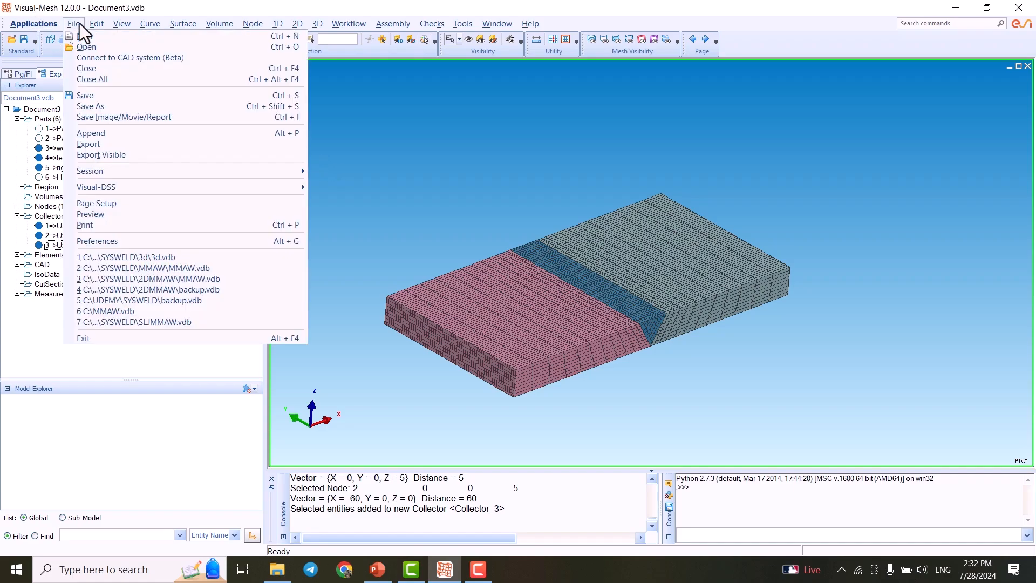
pyautogui.click(108, 95)
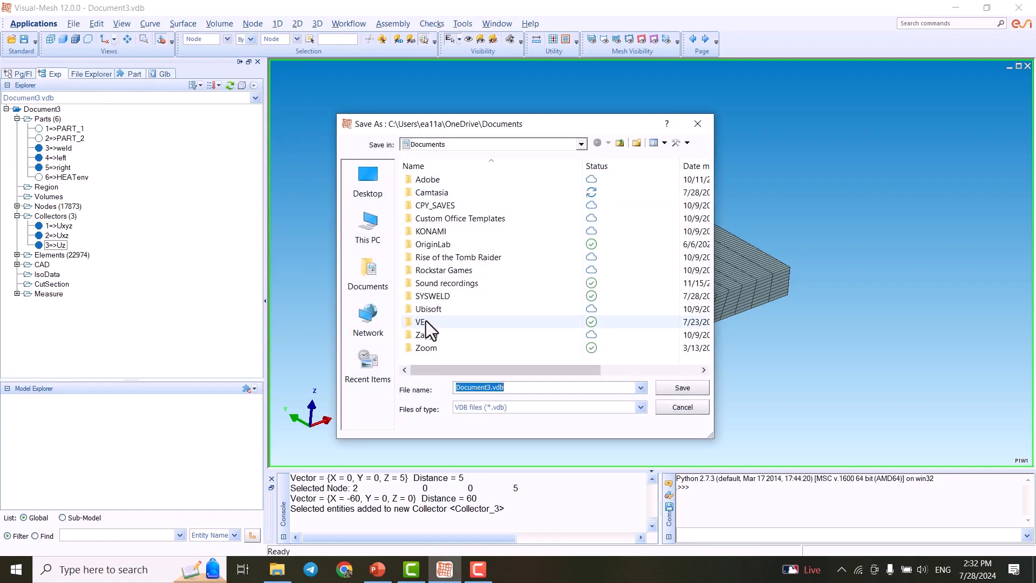
pyautogui.click(429, 295)
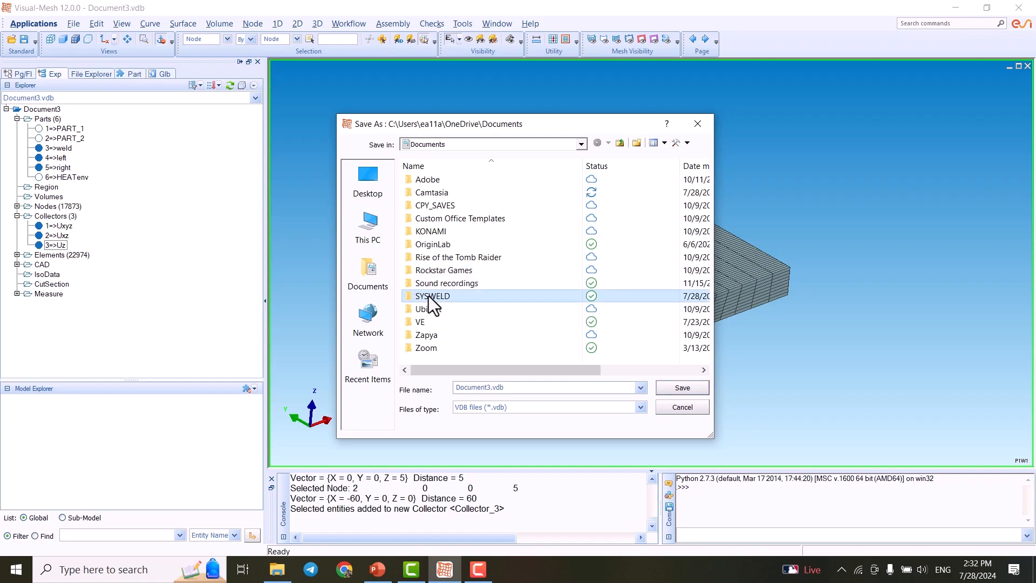
pyautogui.doubleClick(428, 296)
# - Create a new folder named 3DMMAW inside SYSWELD and open it
pyautogui.rightClick(483, 274)
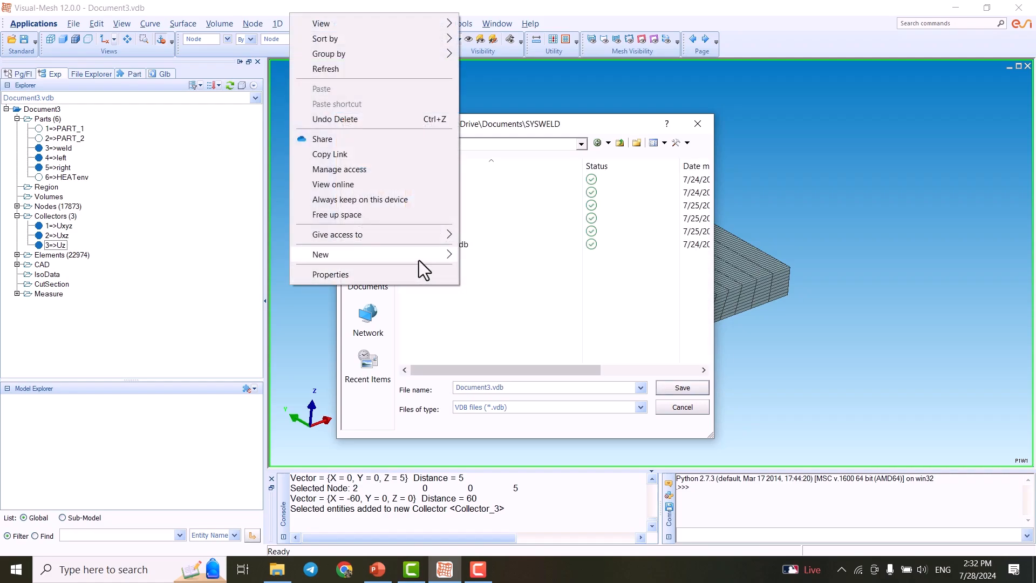
pyautogui.moveTo(419, 260)
pyautogui.click(475, 257)
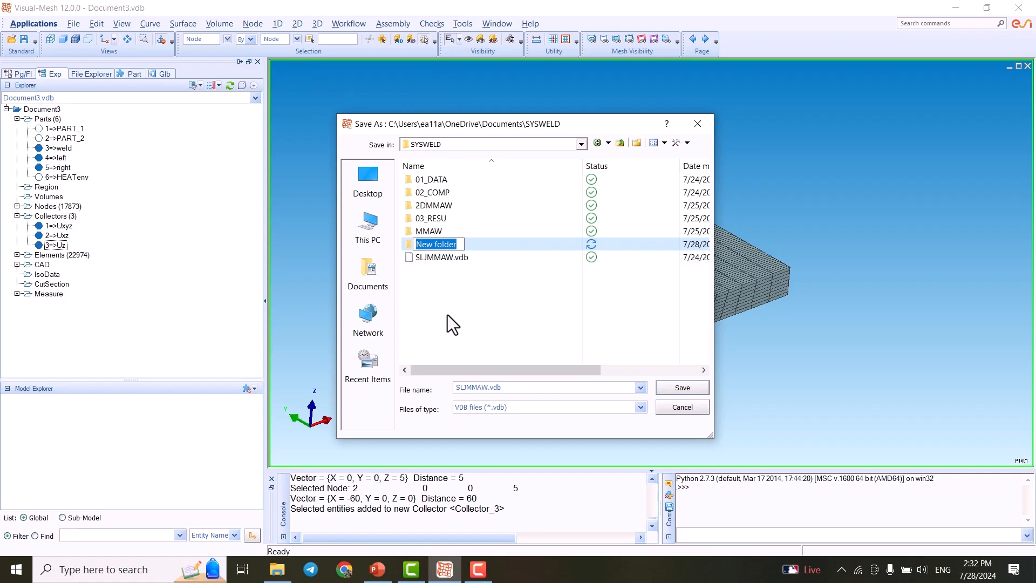
pyautogui.write('#')
pyautogui.press('BackSpace')
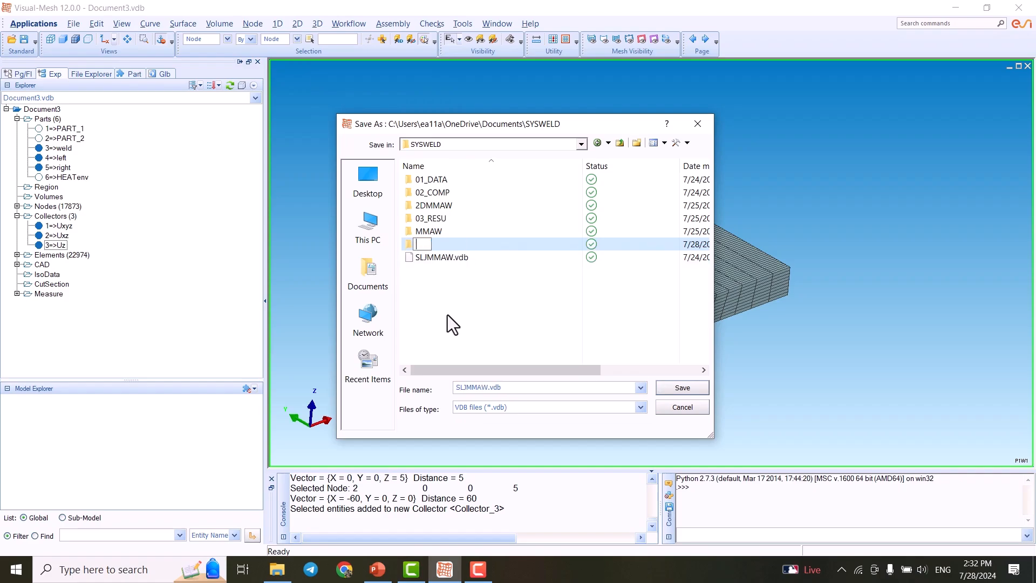
pyautogui.write('3DMMAW')
pyautogui.press('Return')
pyautogui.press('Return')
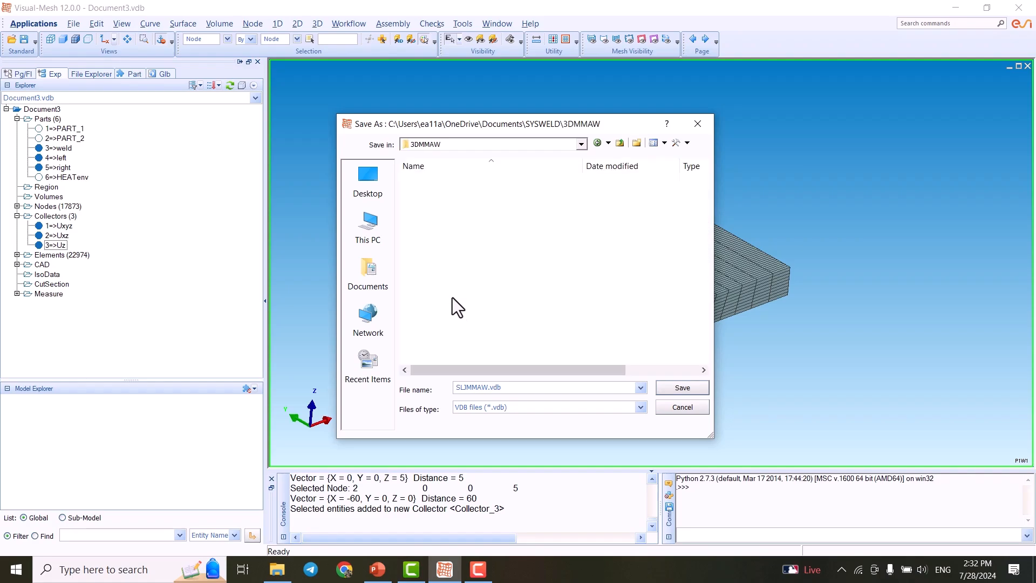
# - Save the model as 3dMMAW in the 3DMMAW folder
pyautogui.doubleClick(500, 388)
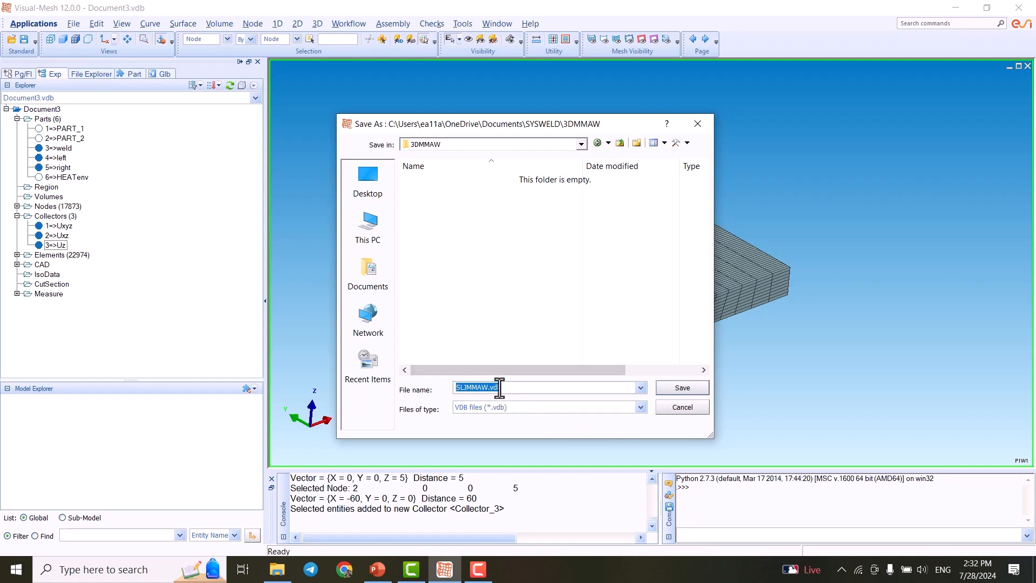
pyautogui.write('3dMMAW')
pyautogui.click(677, 388)
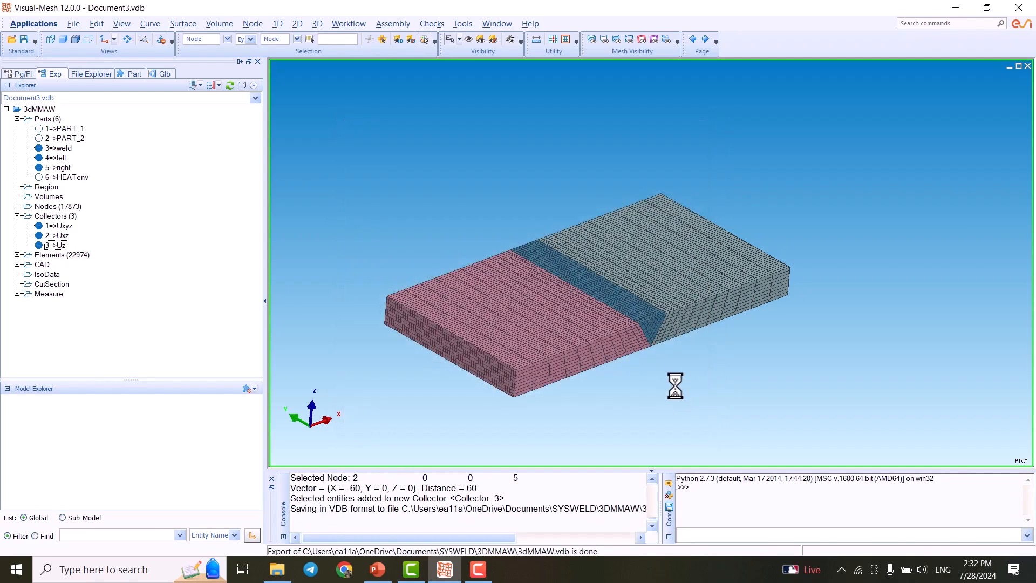